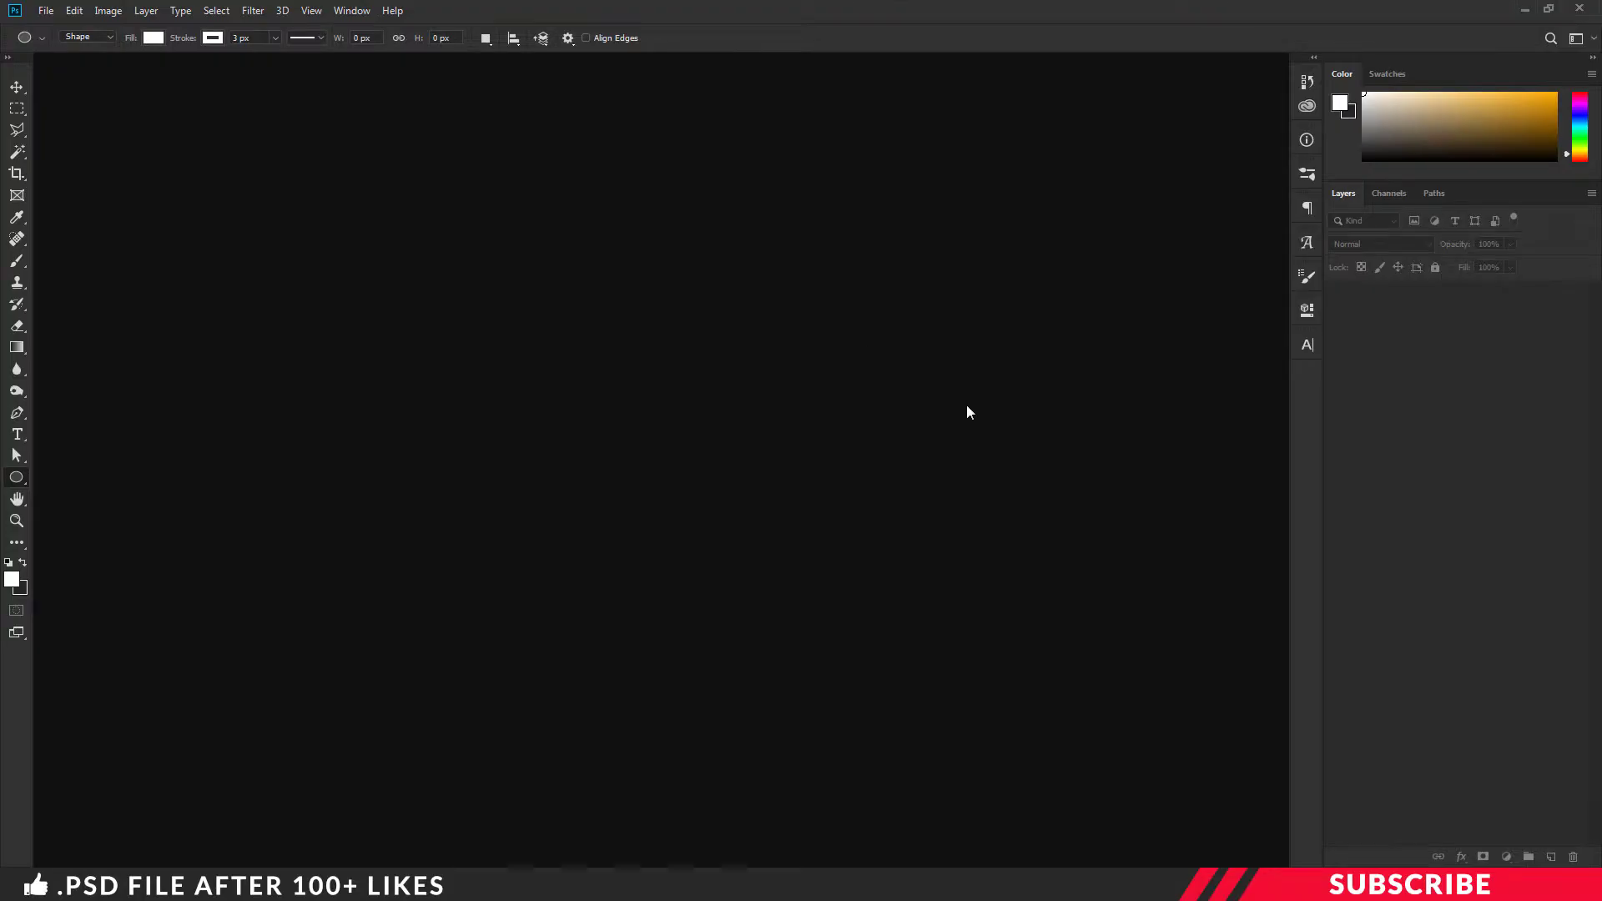
Create a new 2000×2000 px document at 150 ppi
left_click(46, 10)
left_click(60, 34)
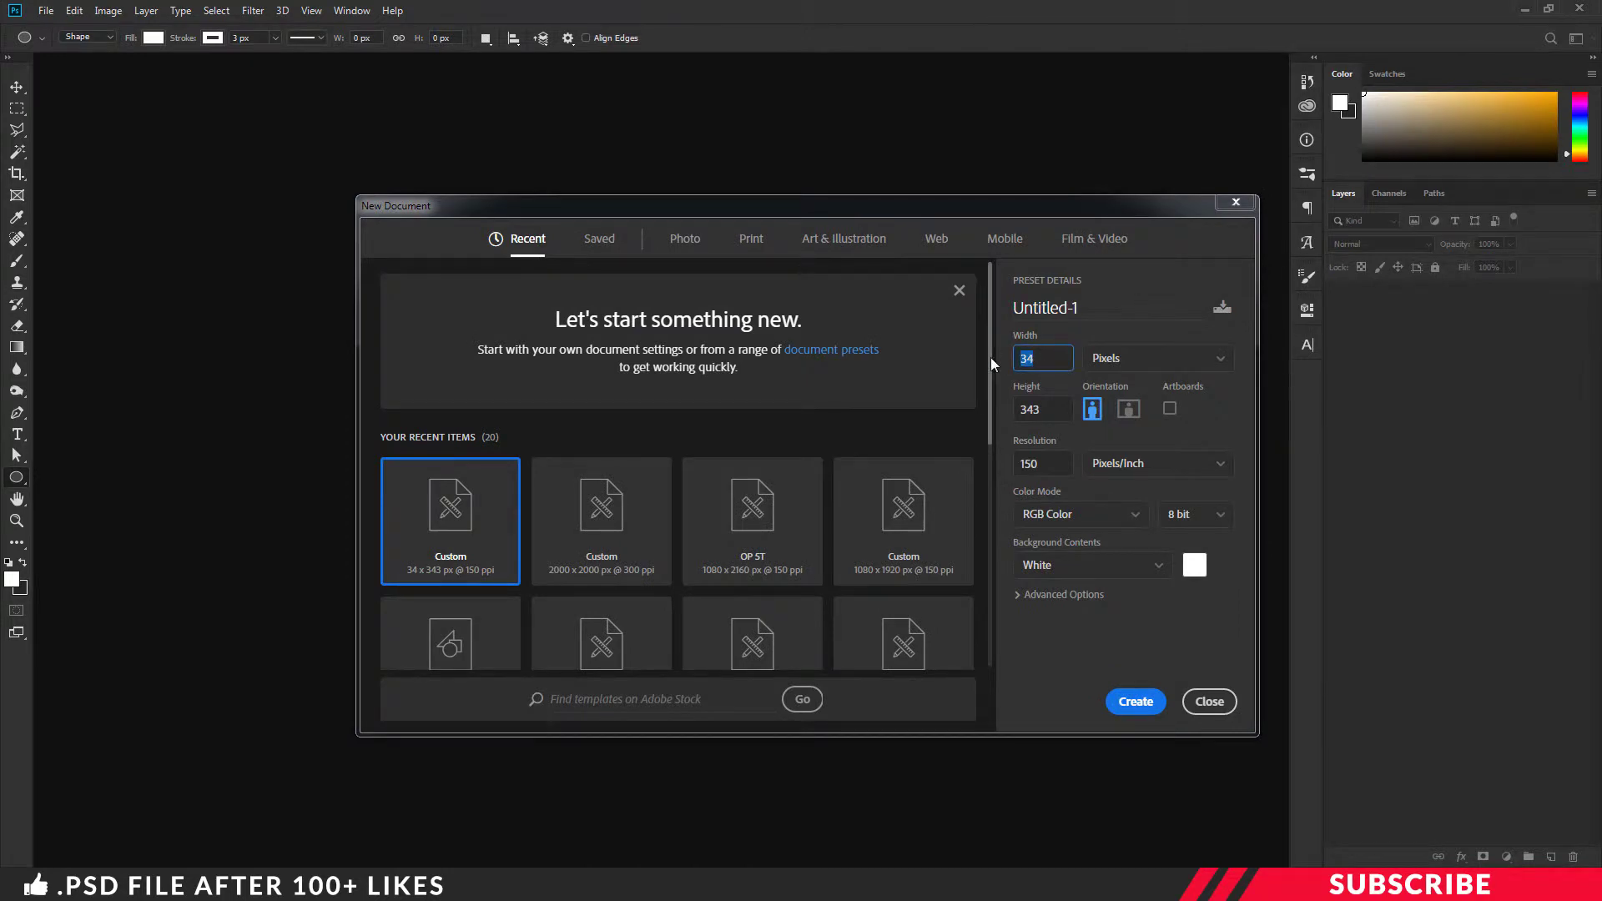
type("0")
type("2")
left_click(1016, 409)
type("2000")
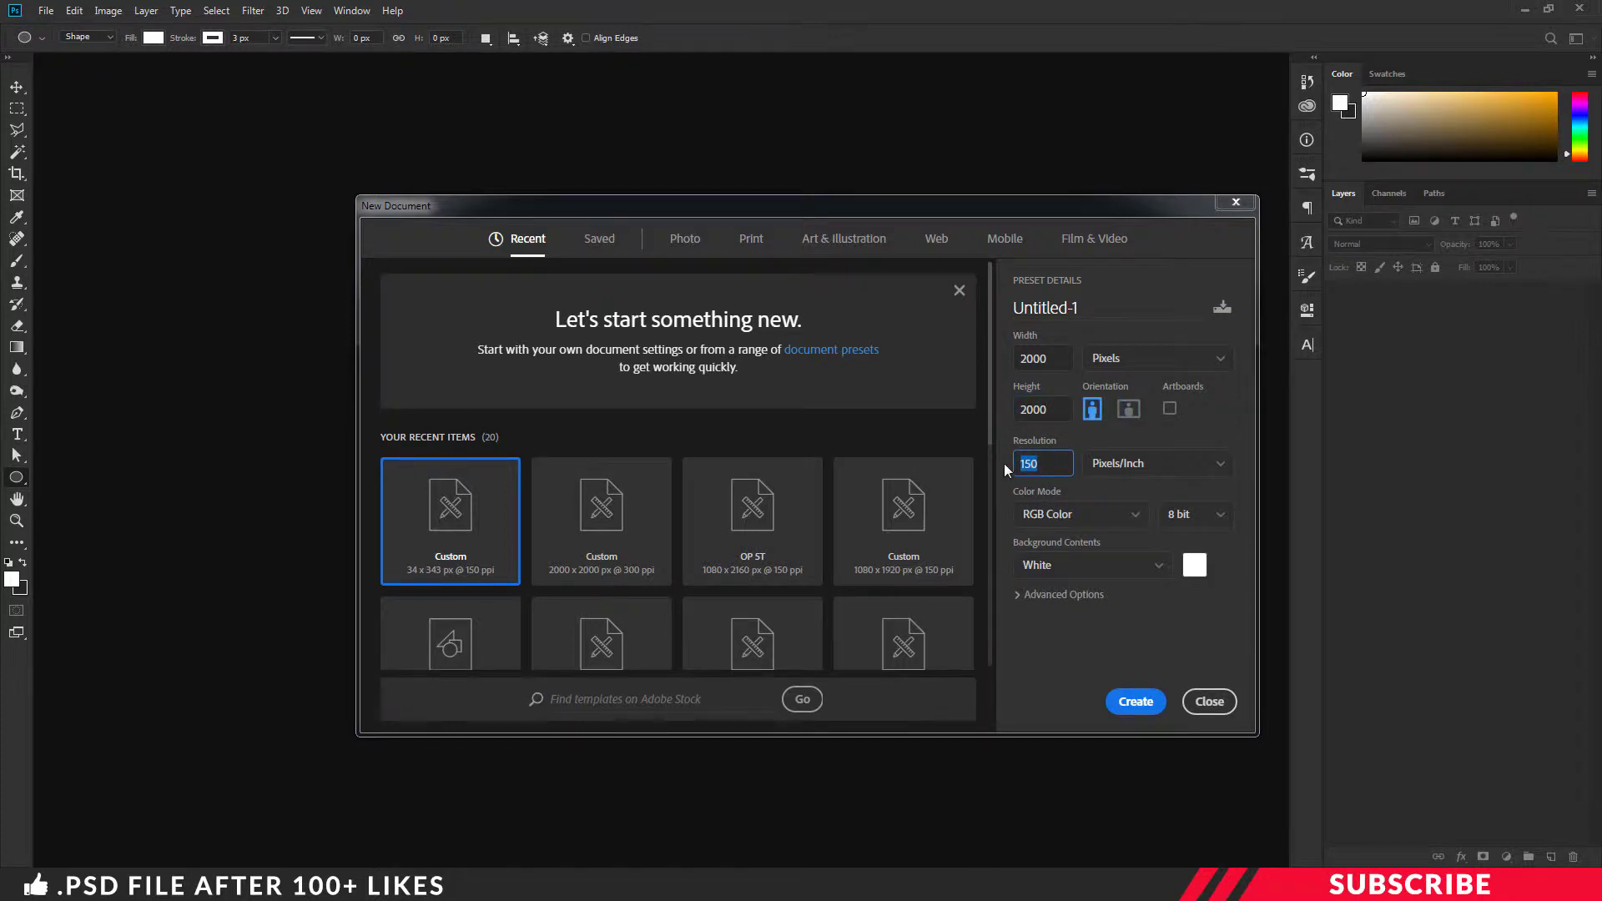
left_click(1136, 700)
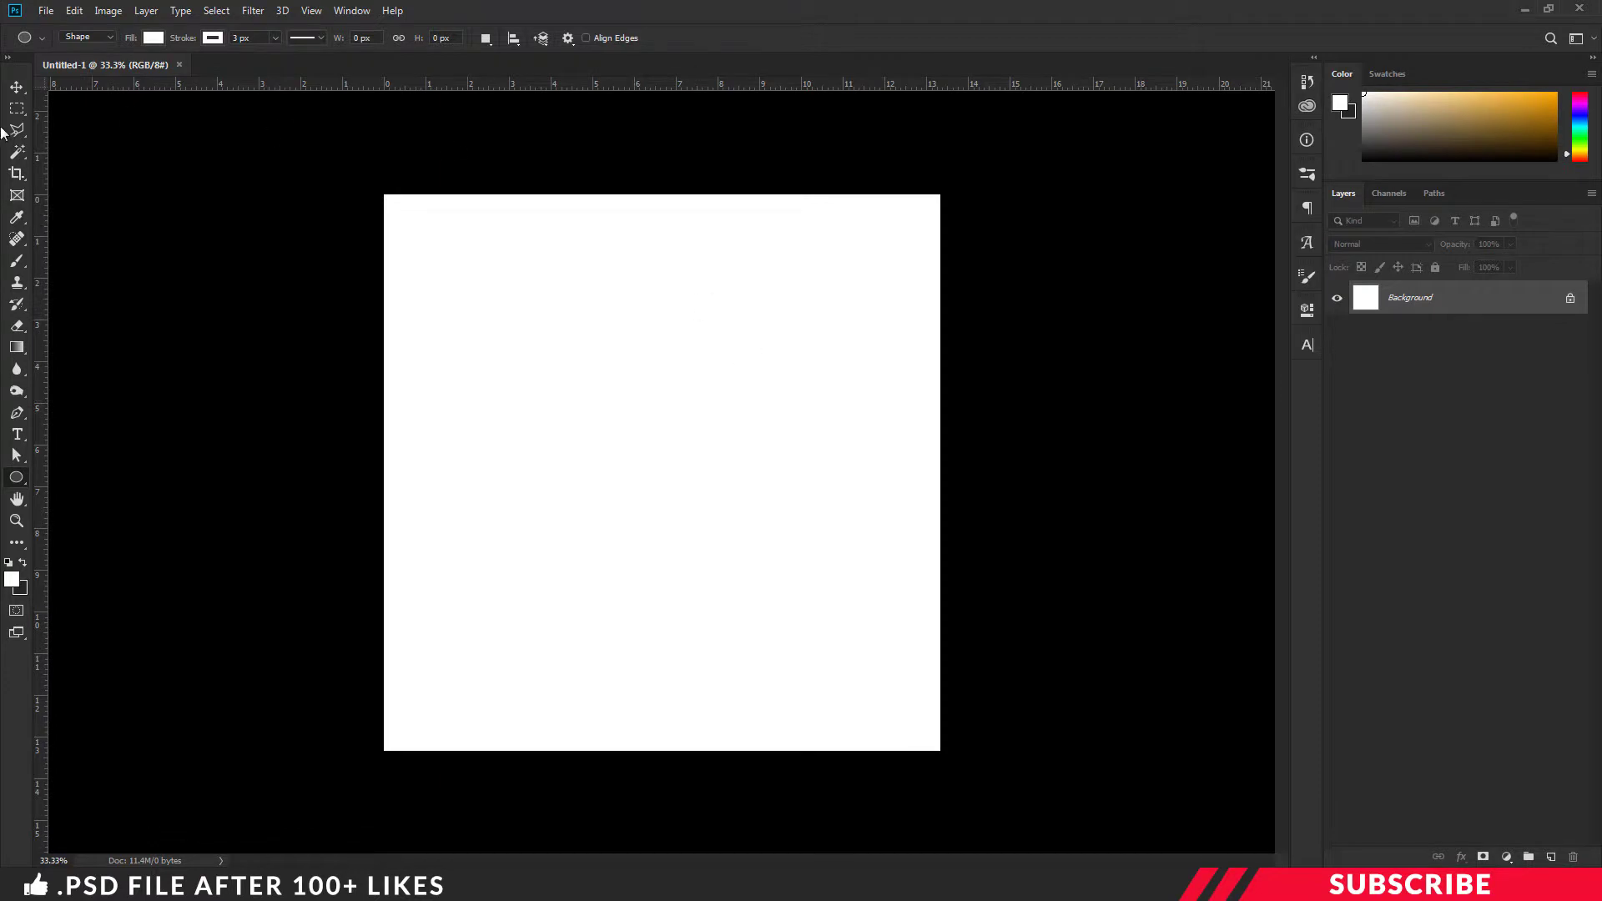
Add an empty layer and set the foreground colour to black (#000000)
left_click(19, 87)
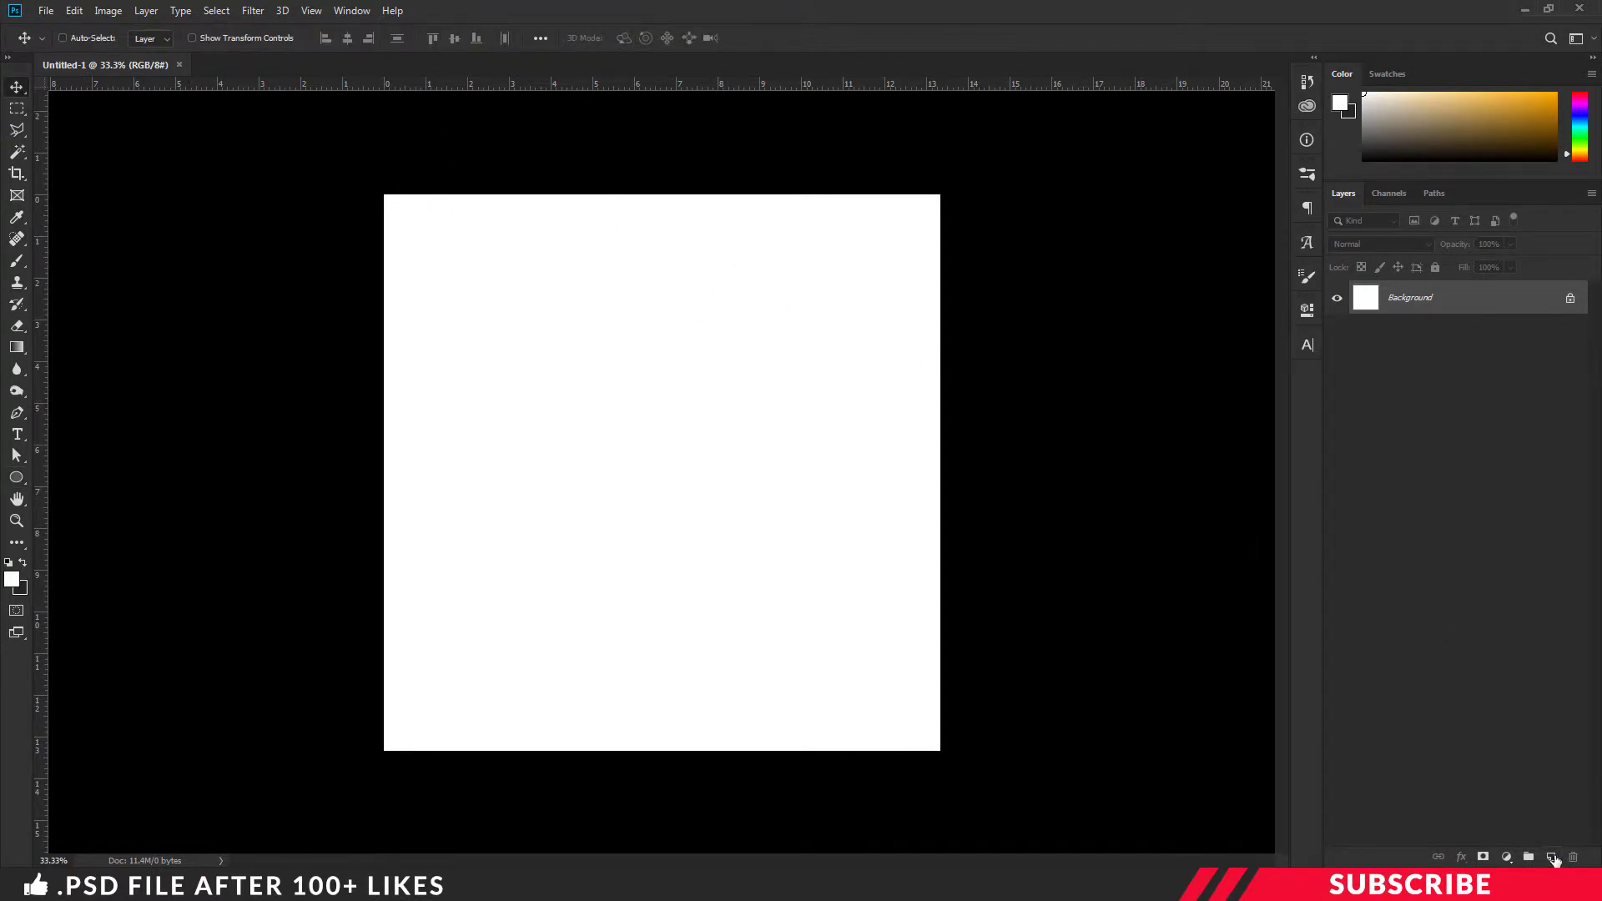
left_click(1552, 857)
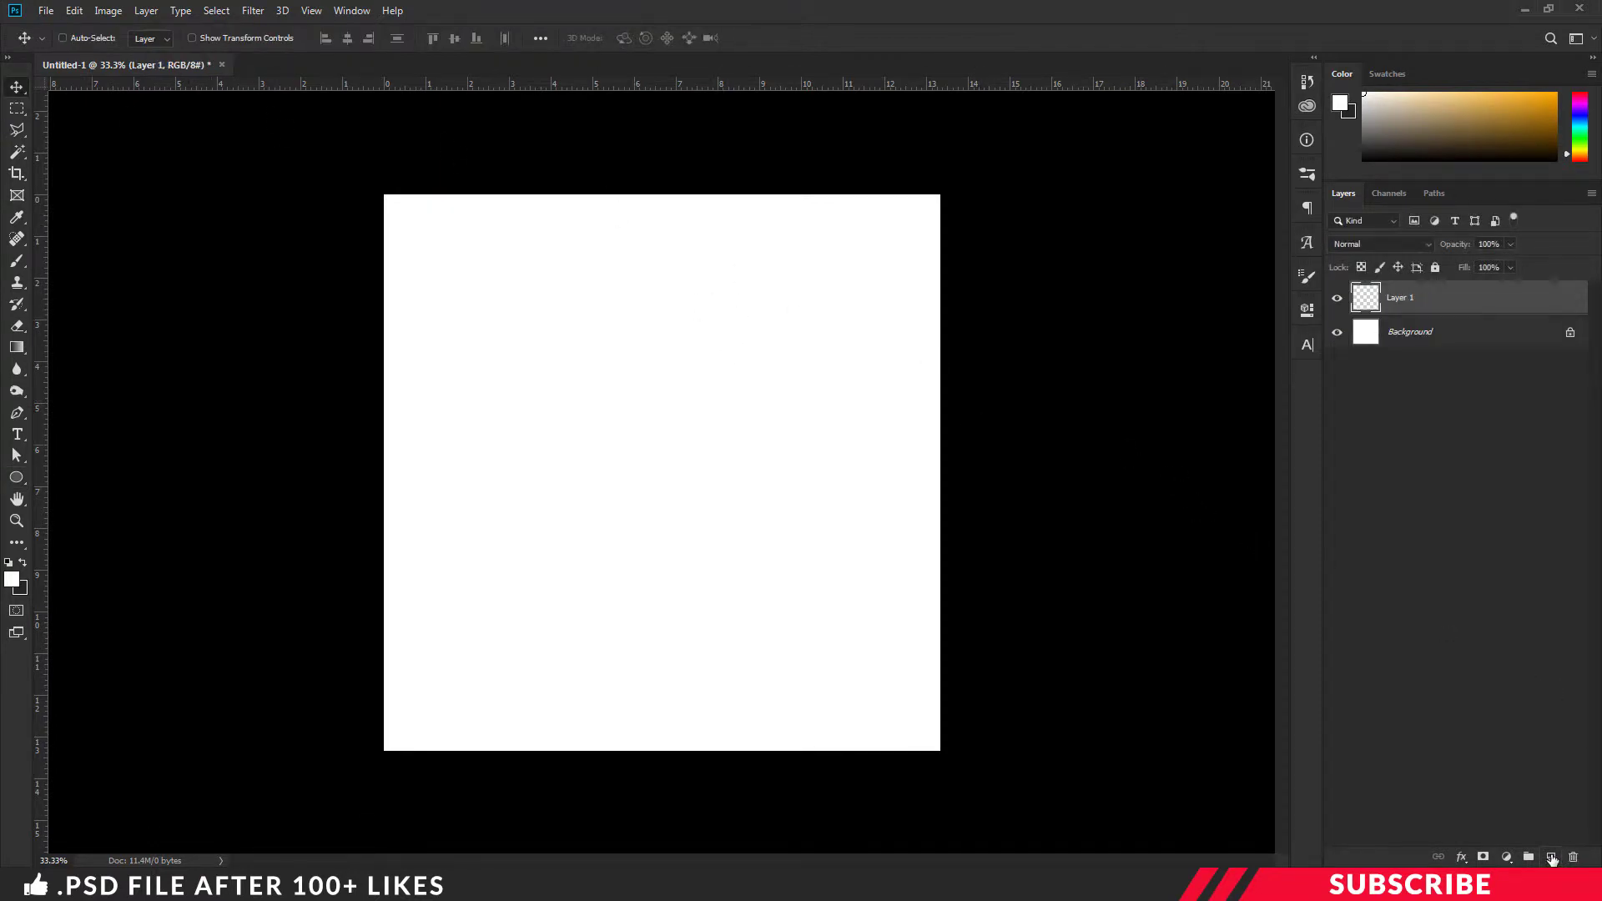
left_click(12, 579)
type("000000")
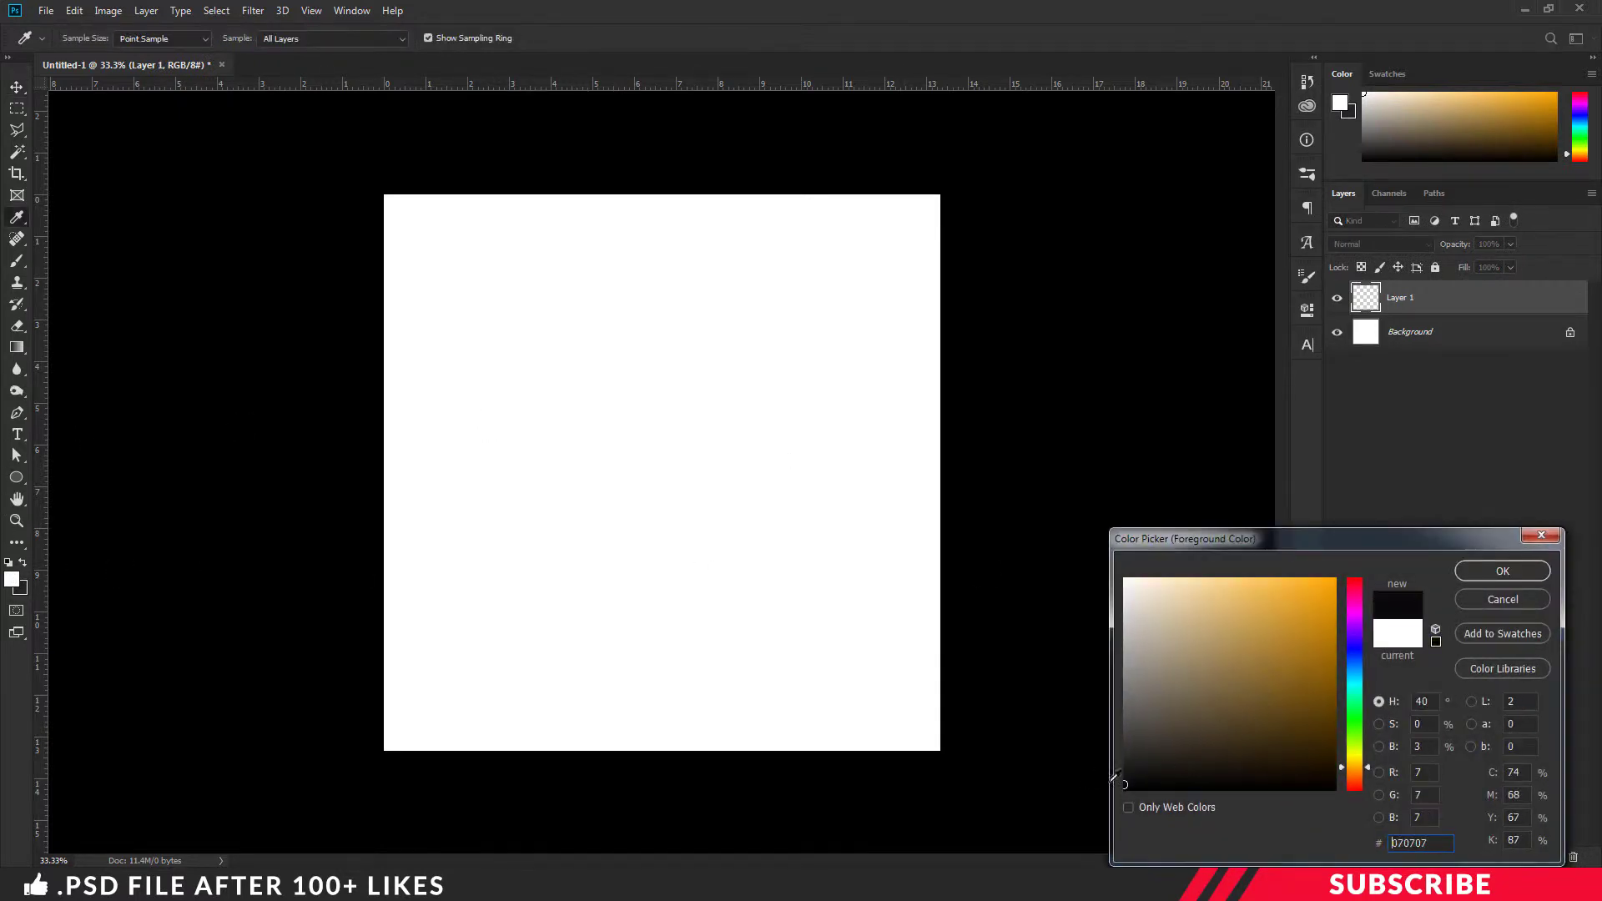
left_click(1480, 574)
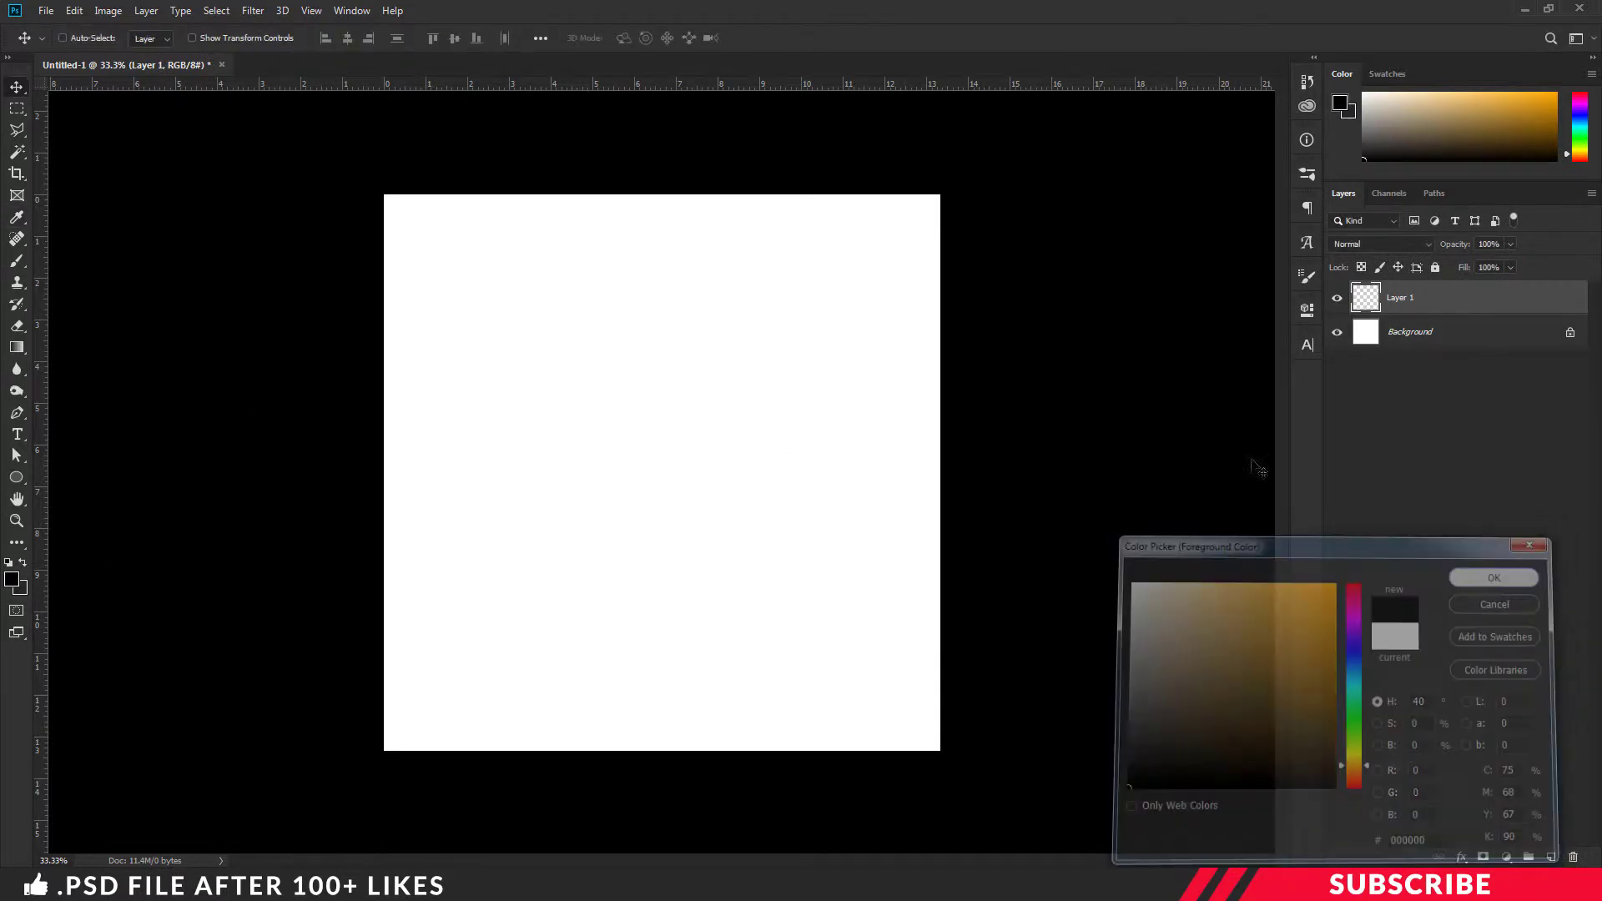
left_click(14, 480)
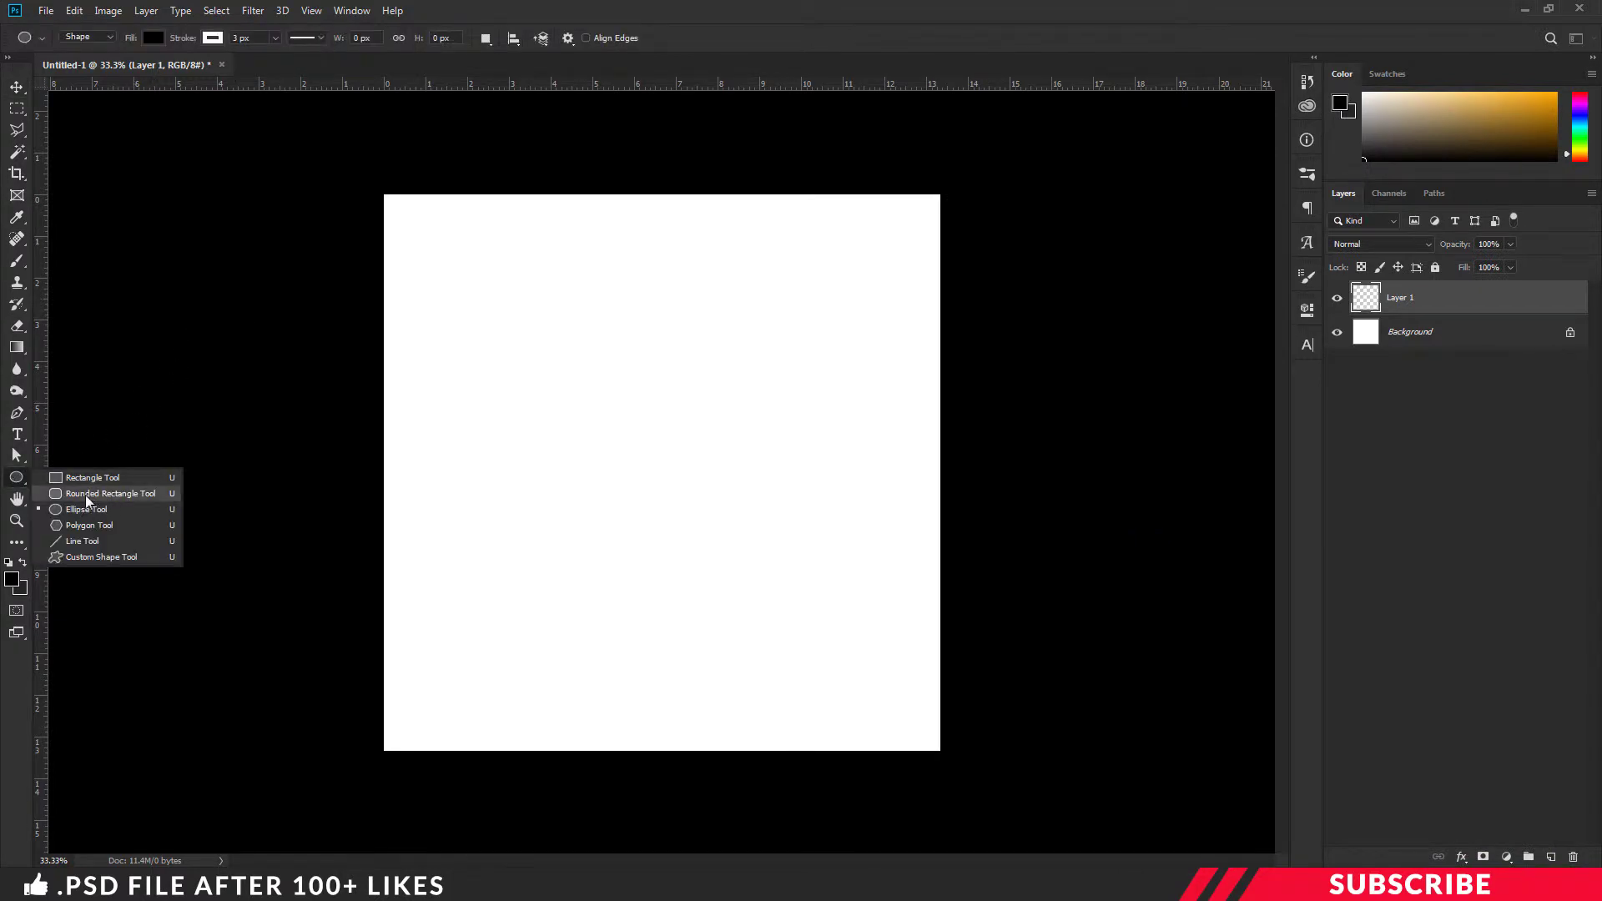
Draw a rounded rectangle with an 80 px corner radius
left_click(149, 494)
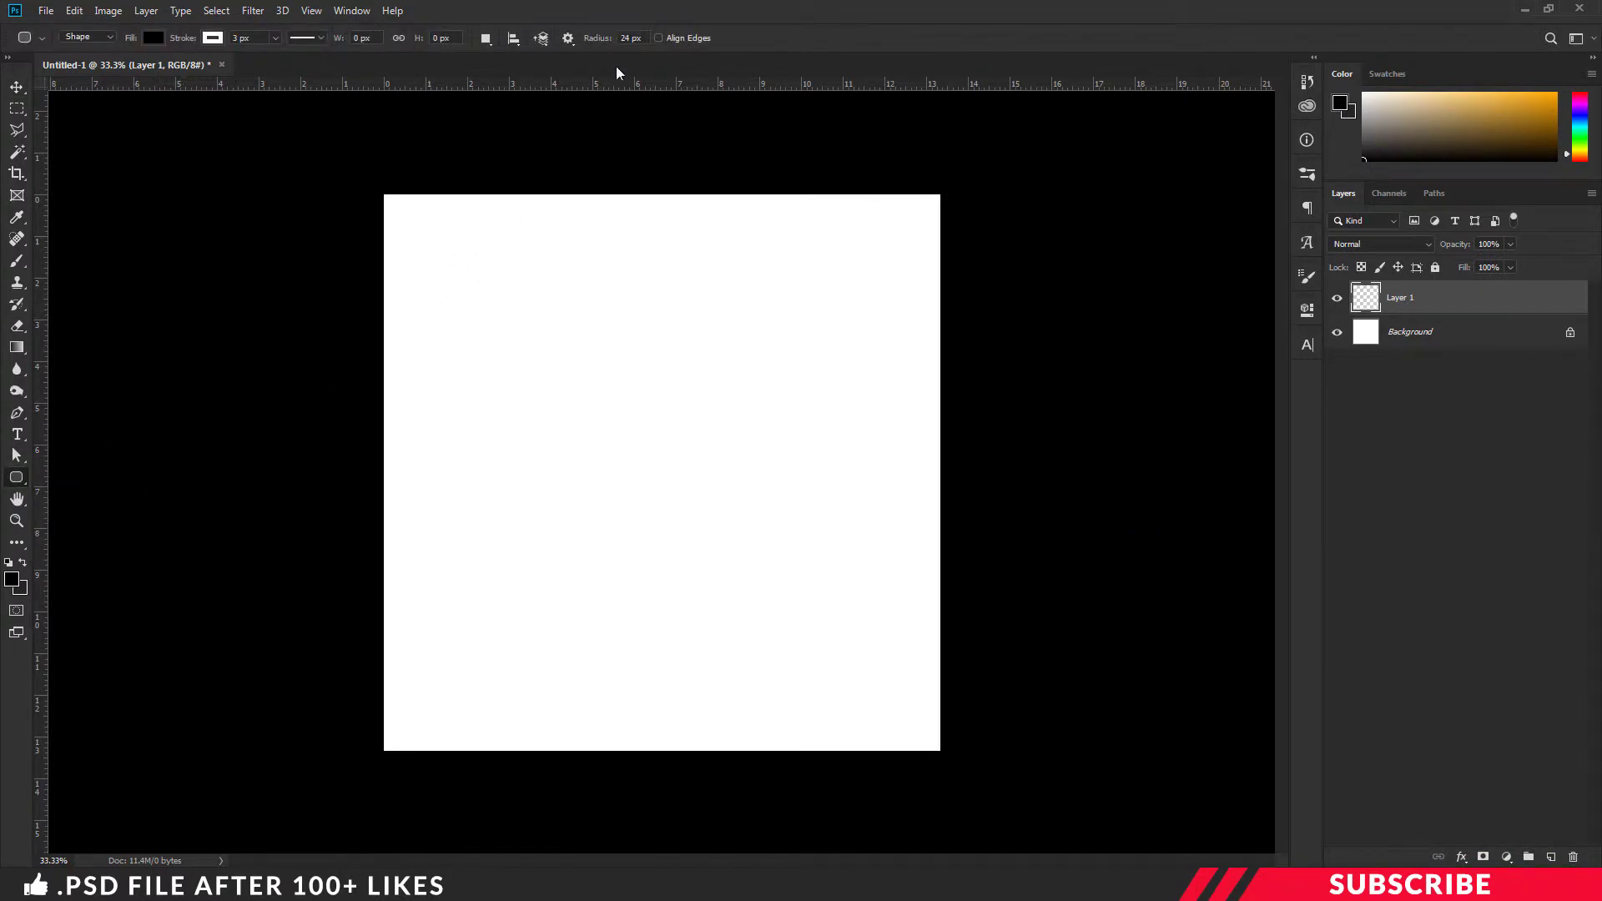
left_click(639, 39)
type("80")
key("Return")
mouse_move(455, 286)
left_mouse_down()
mouse_move(822, 624)
mouse_move(910, 681)
left_mouse_up()
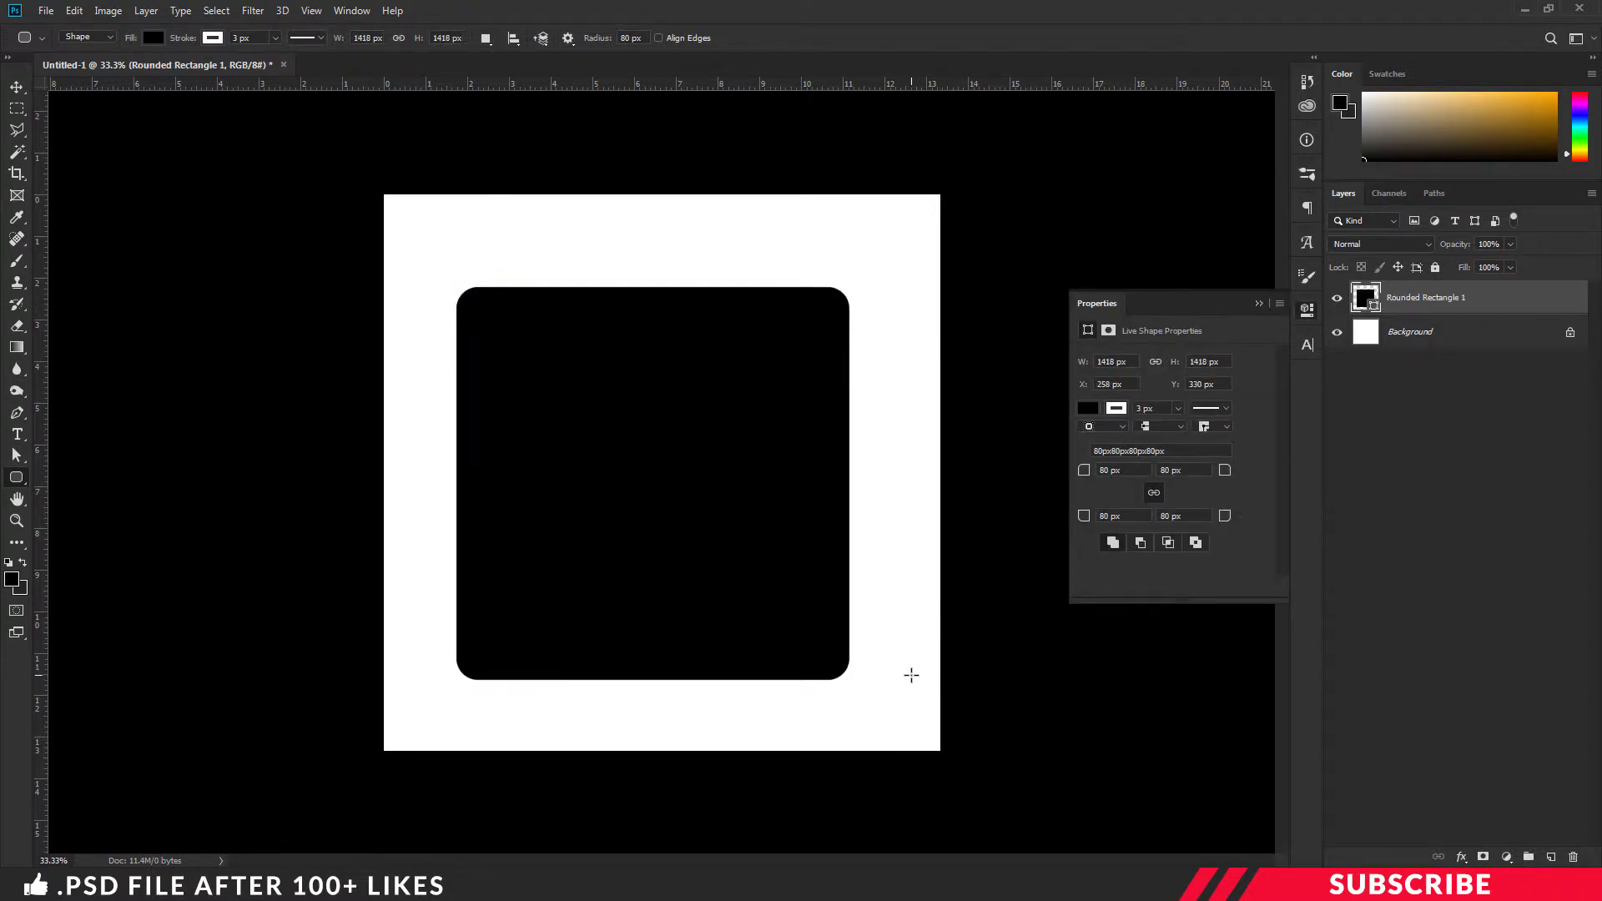
Centre the rounded square on the canvas, nudging it left into place
left_click(1307, 310)
key("v")
left_click_drag(682, 443, 703, 437)
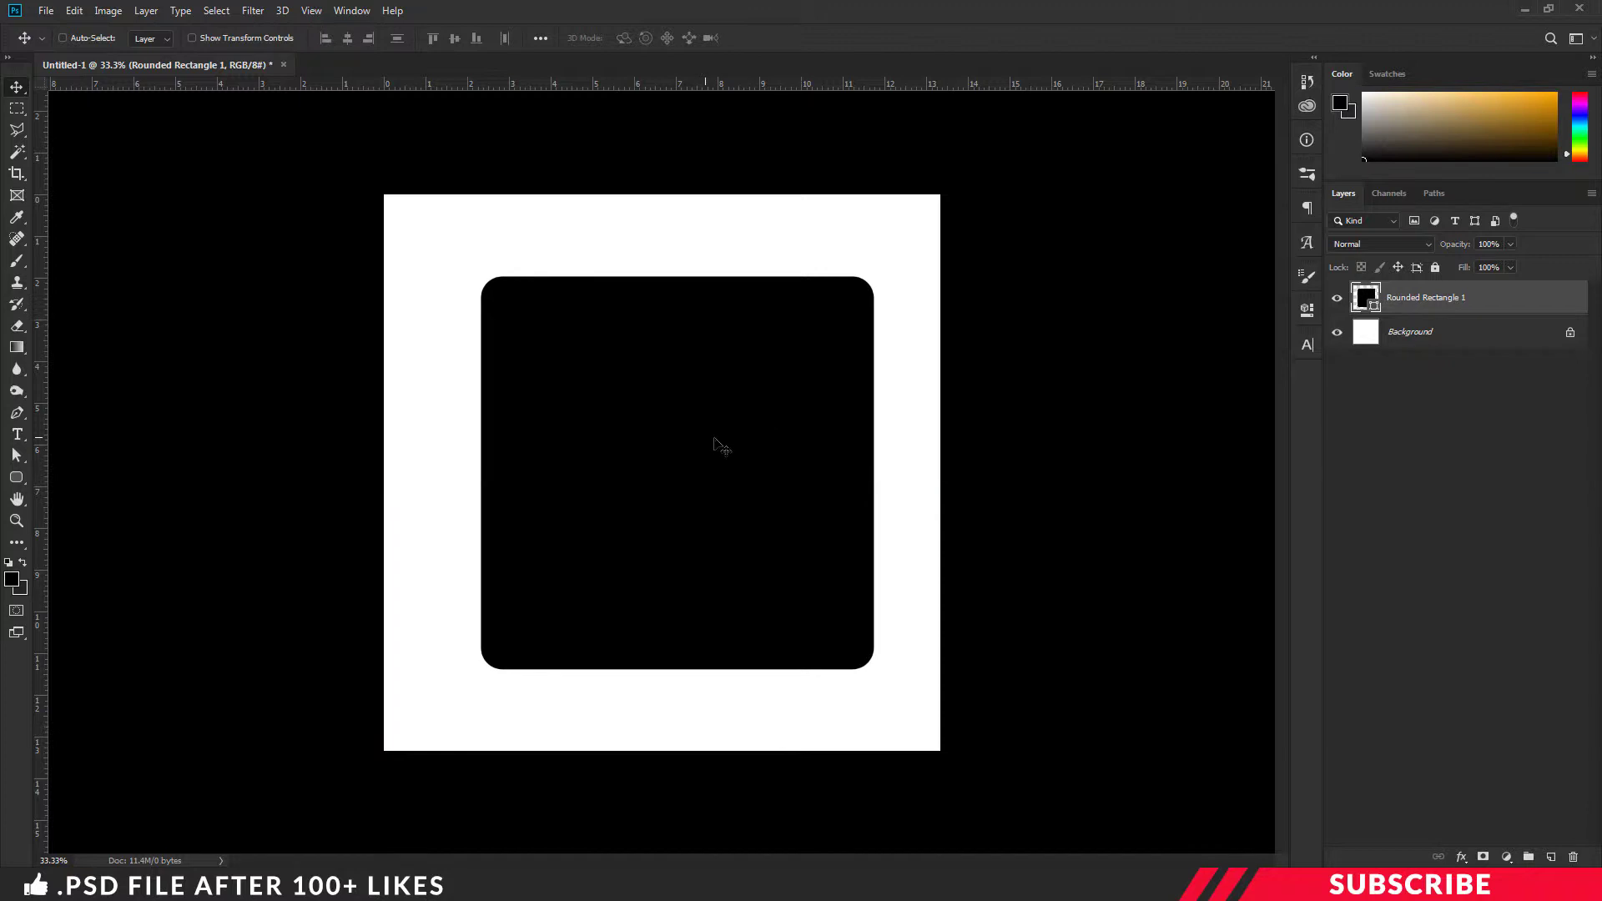
key("Left")
key("Left")
key("Left")
key("Left")
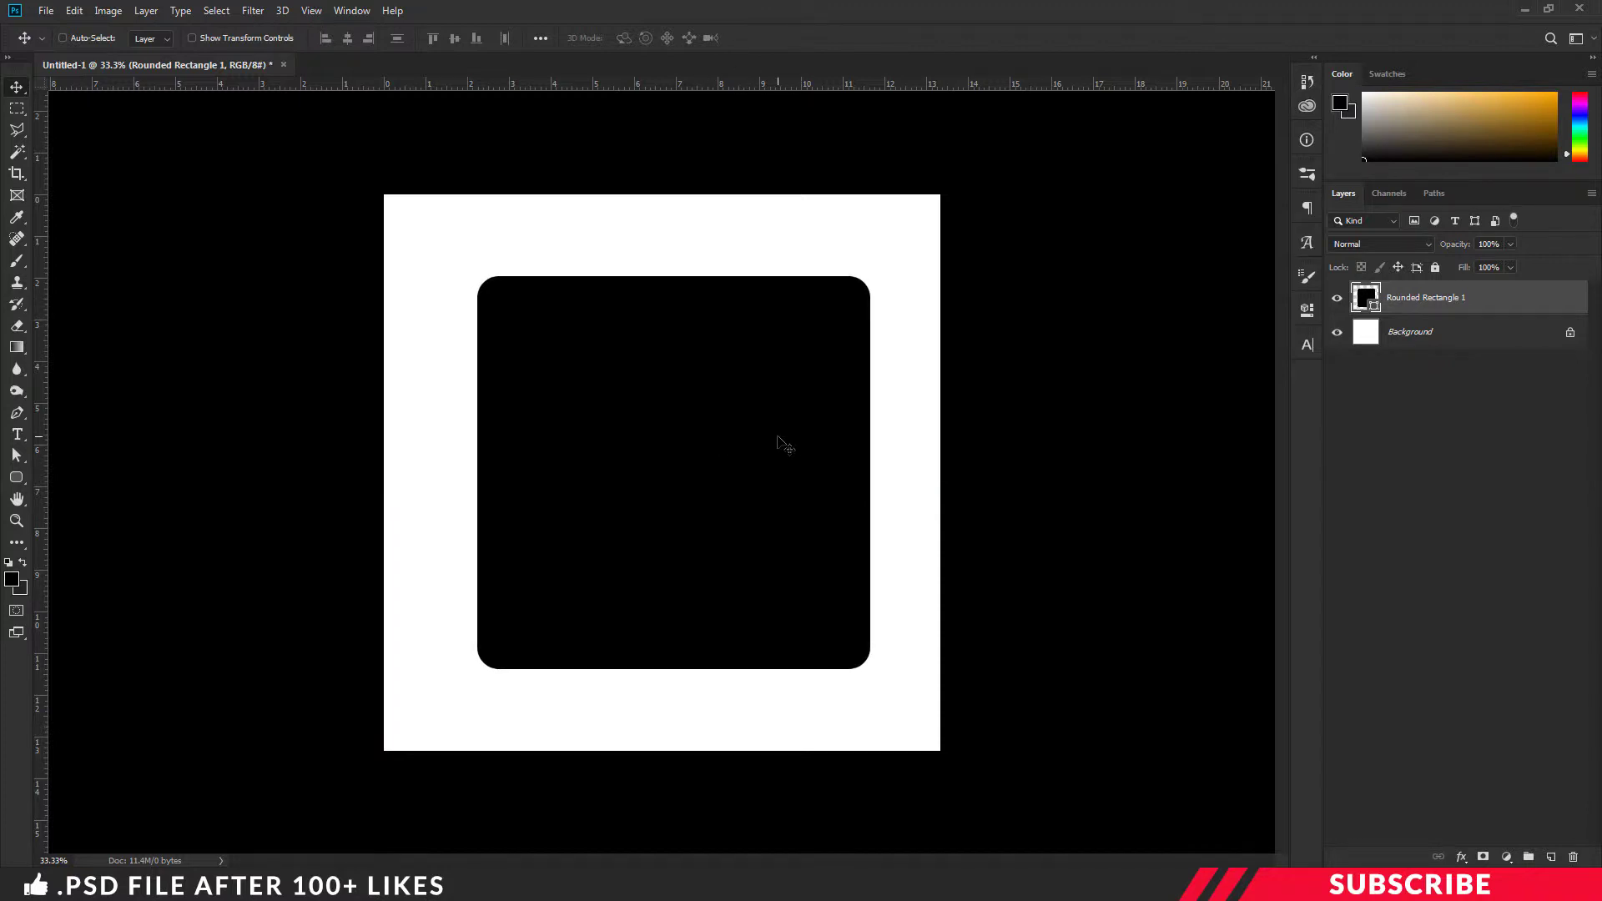
key("Left")
key("Left")
Add a Gradient Overlay style based on the Foreground to Background gradient
right_click(1453, 300)
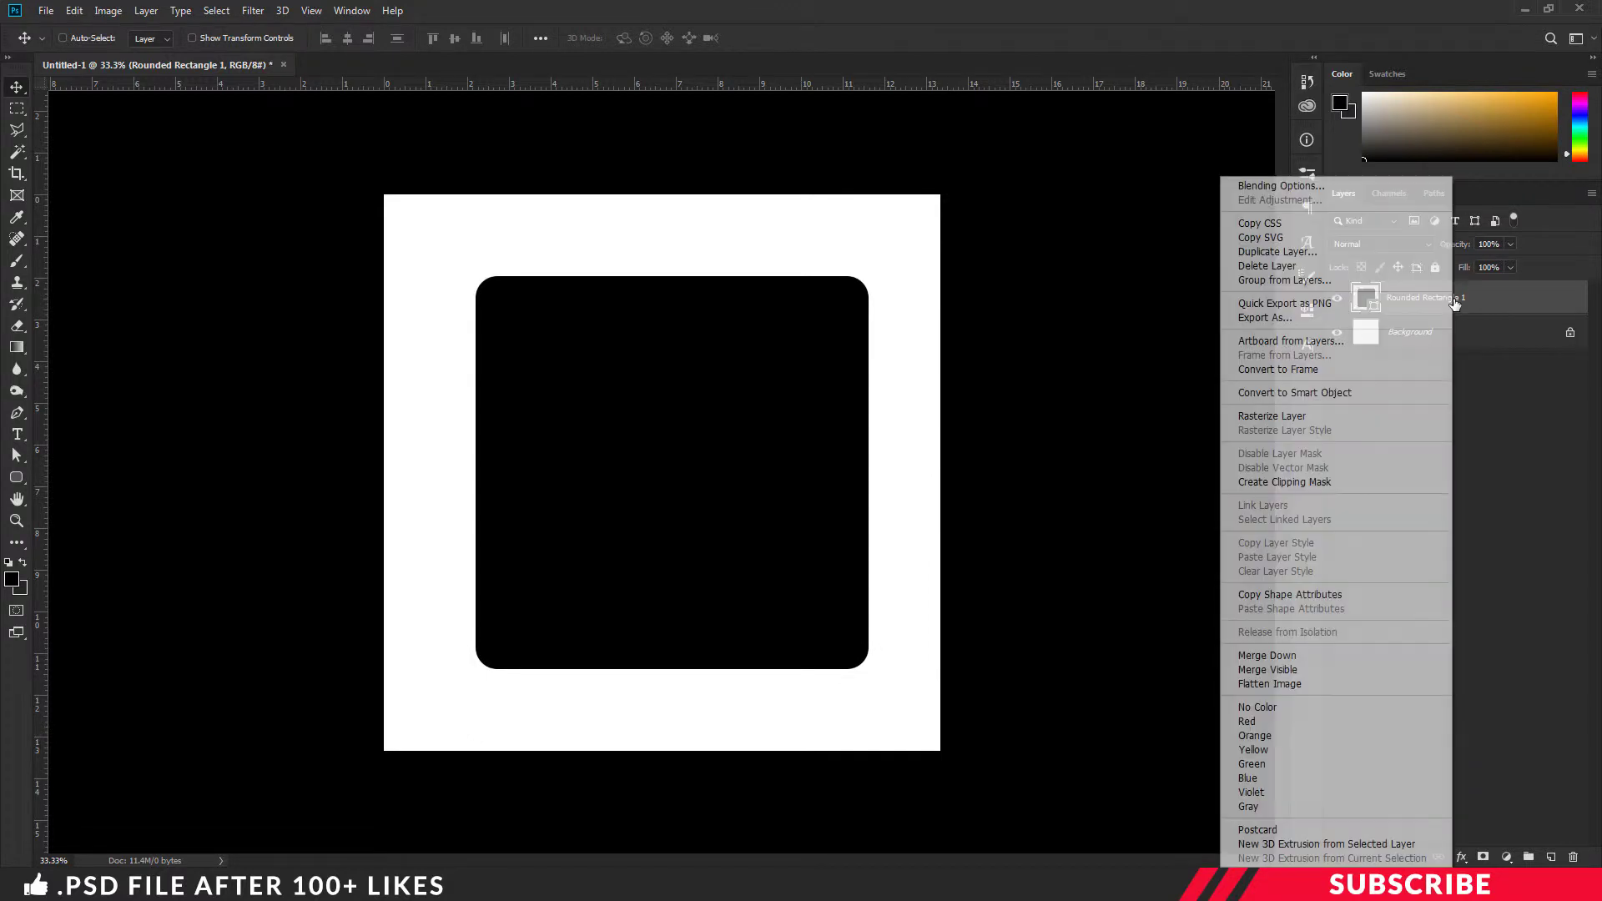
left_click(1300, 188)
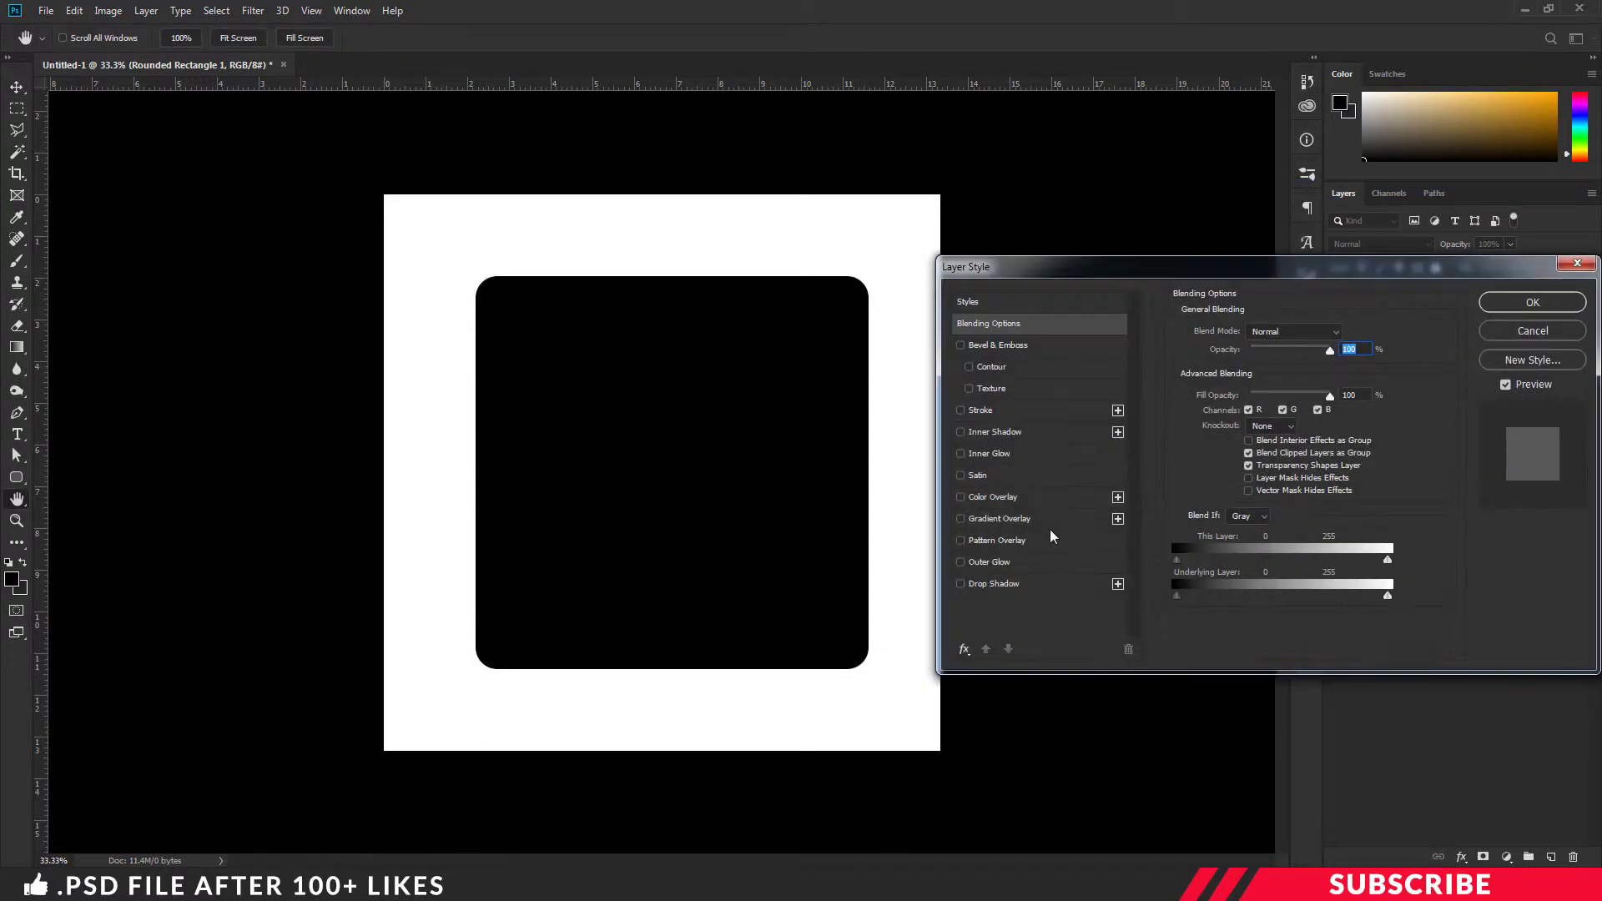
left_click(1008, 518)
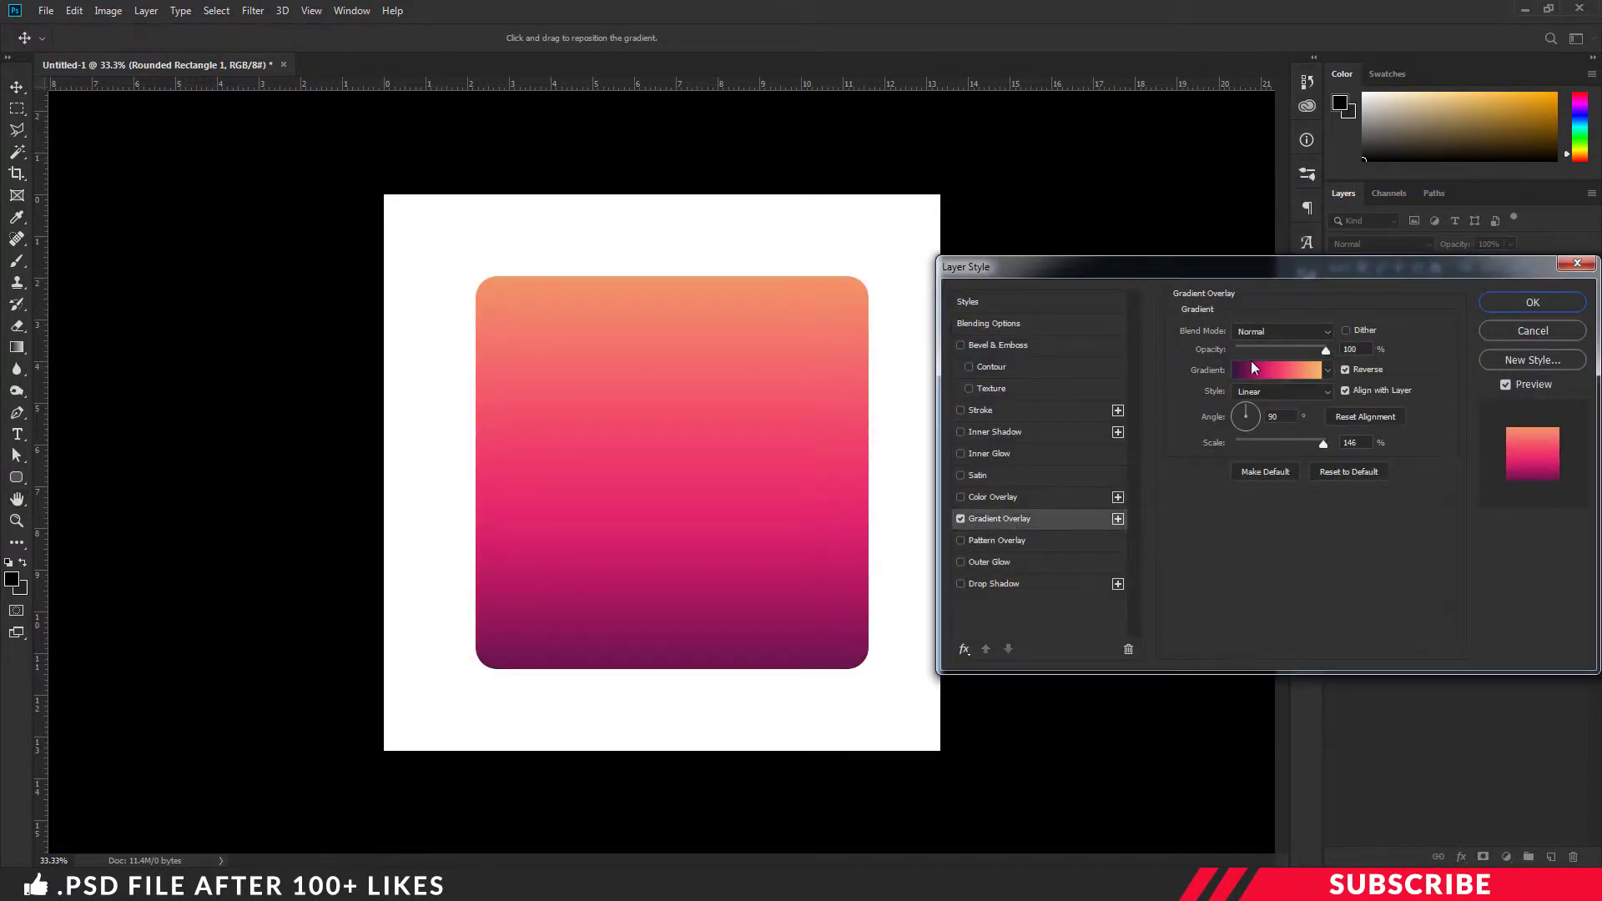
left_click(1250, 368)
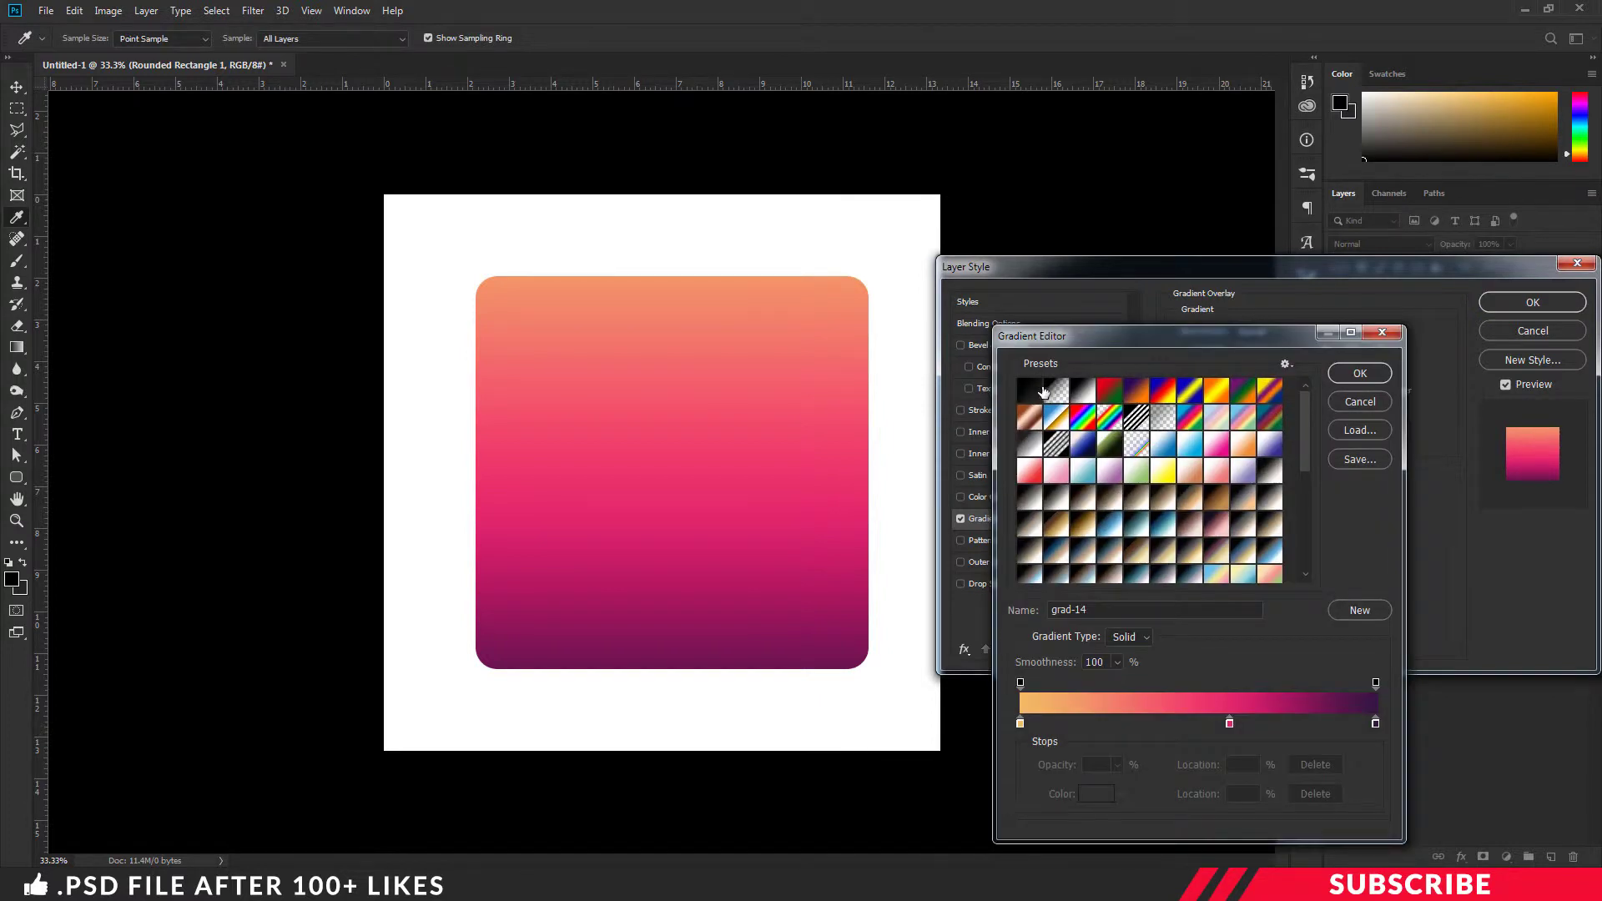
left_click(1031, 394)
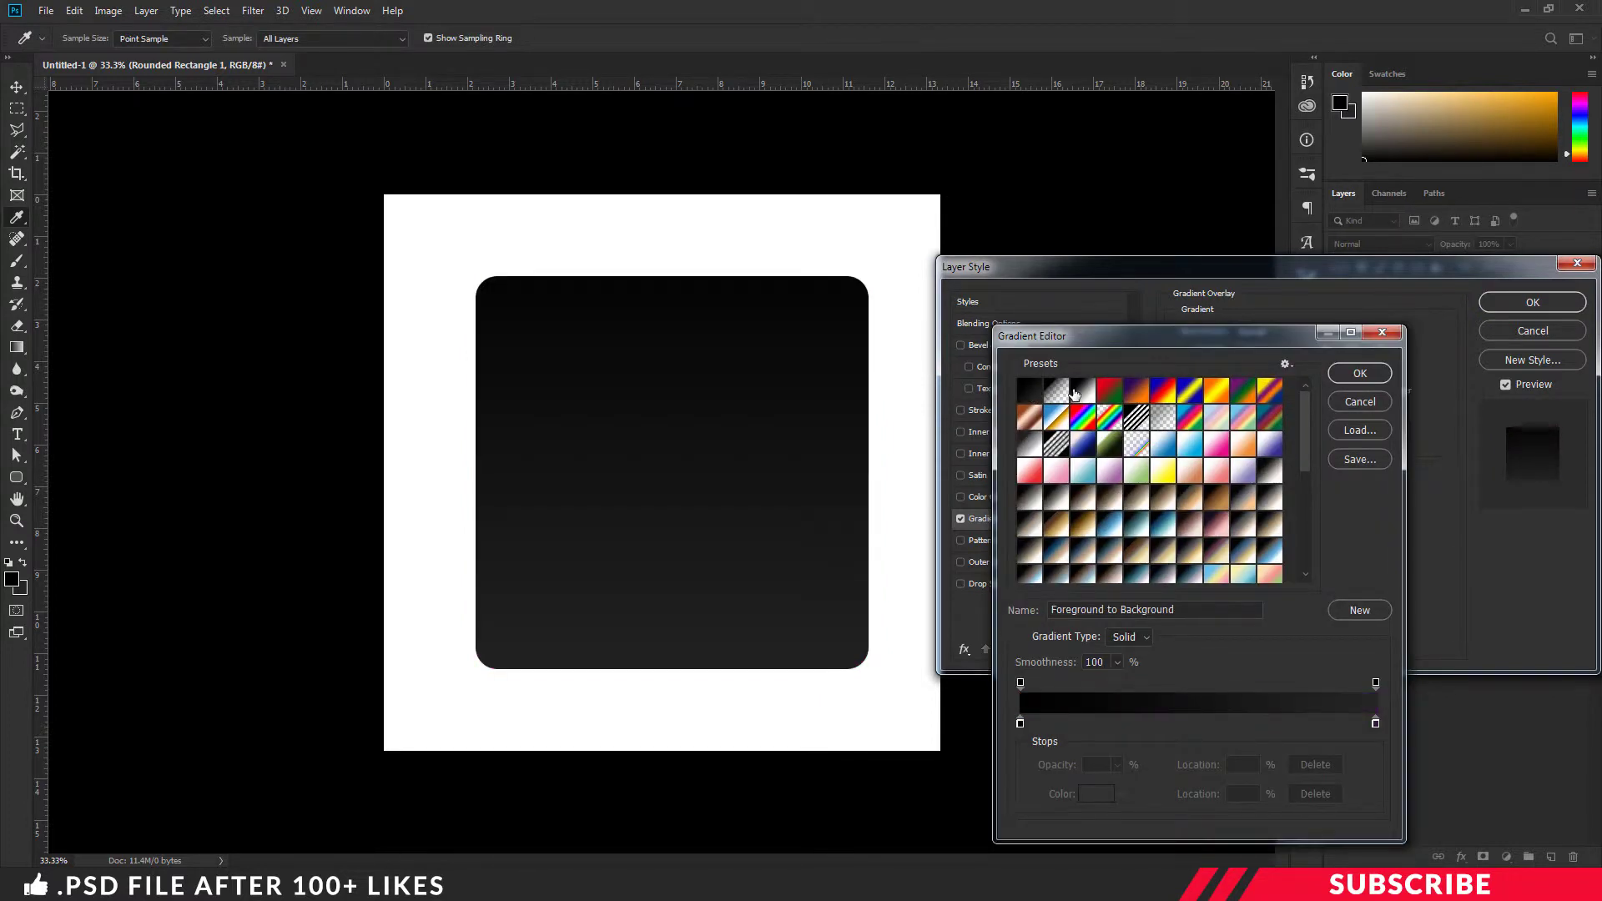
Set the start stop to golden #f2bb65, shift the midpoint, and add a middle stop
left_click(1020, 724)
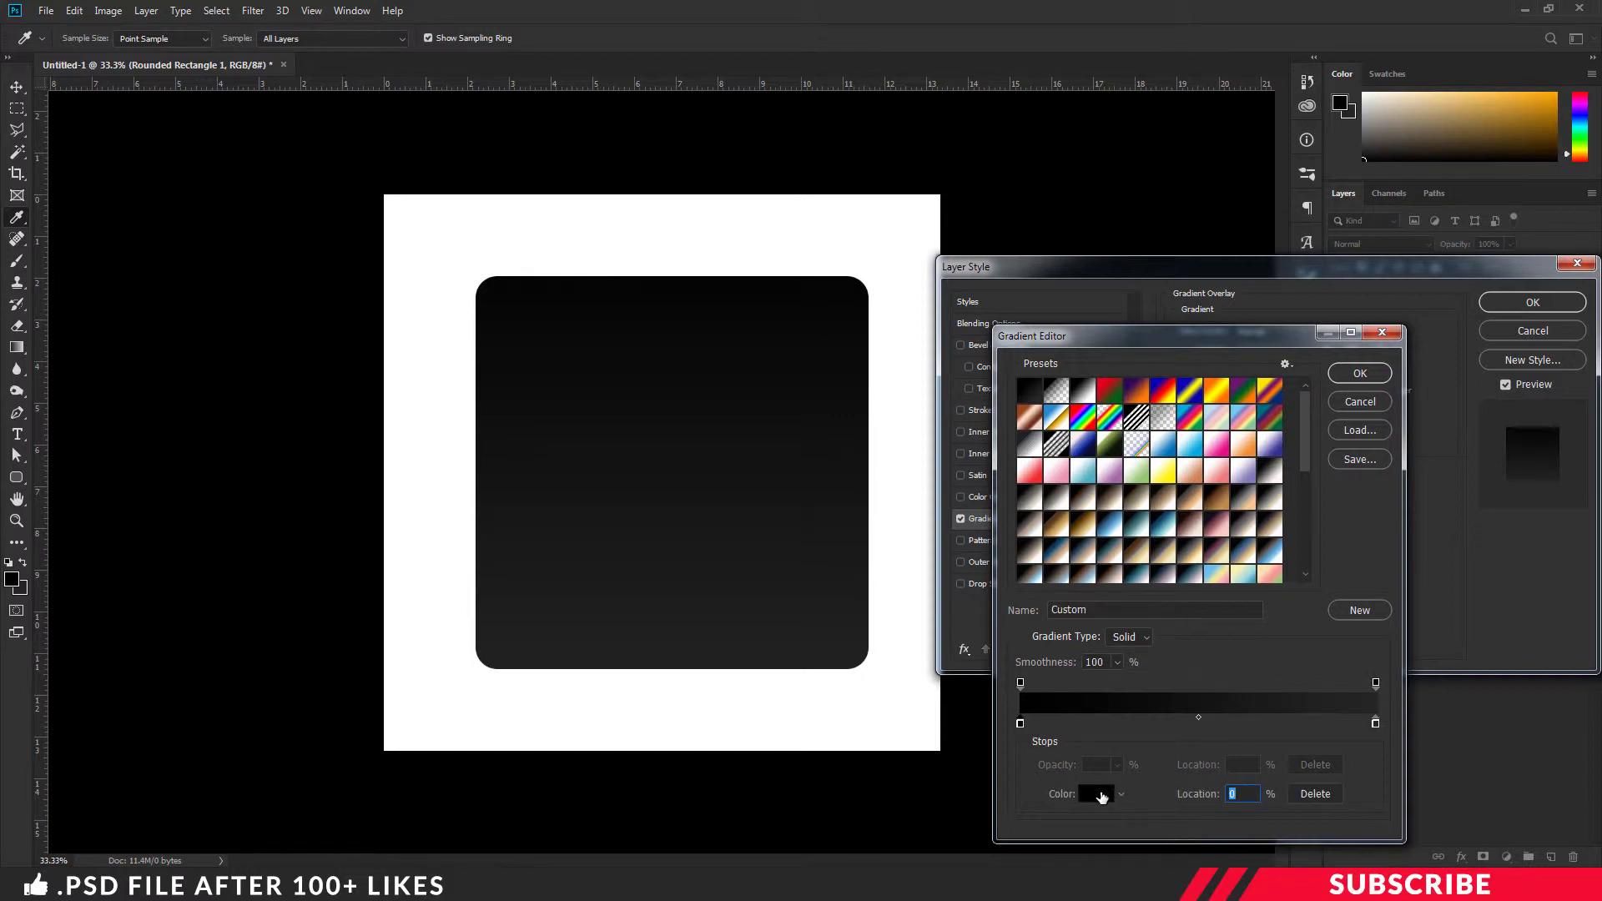
left_click(1098, 794)
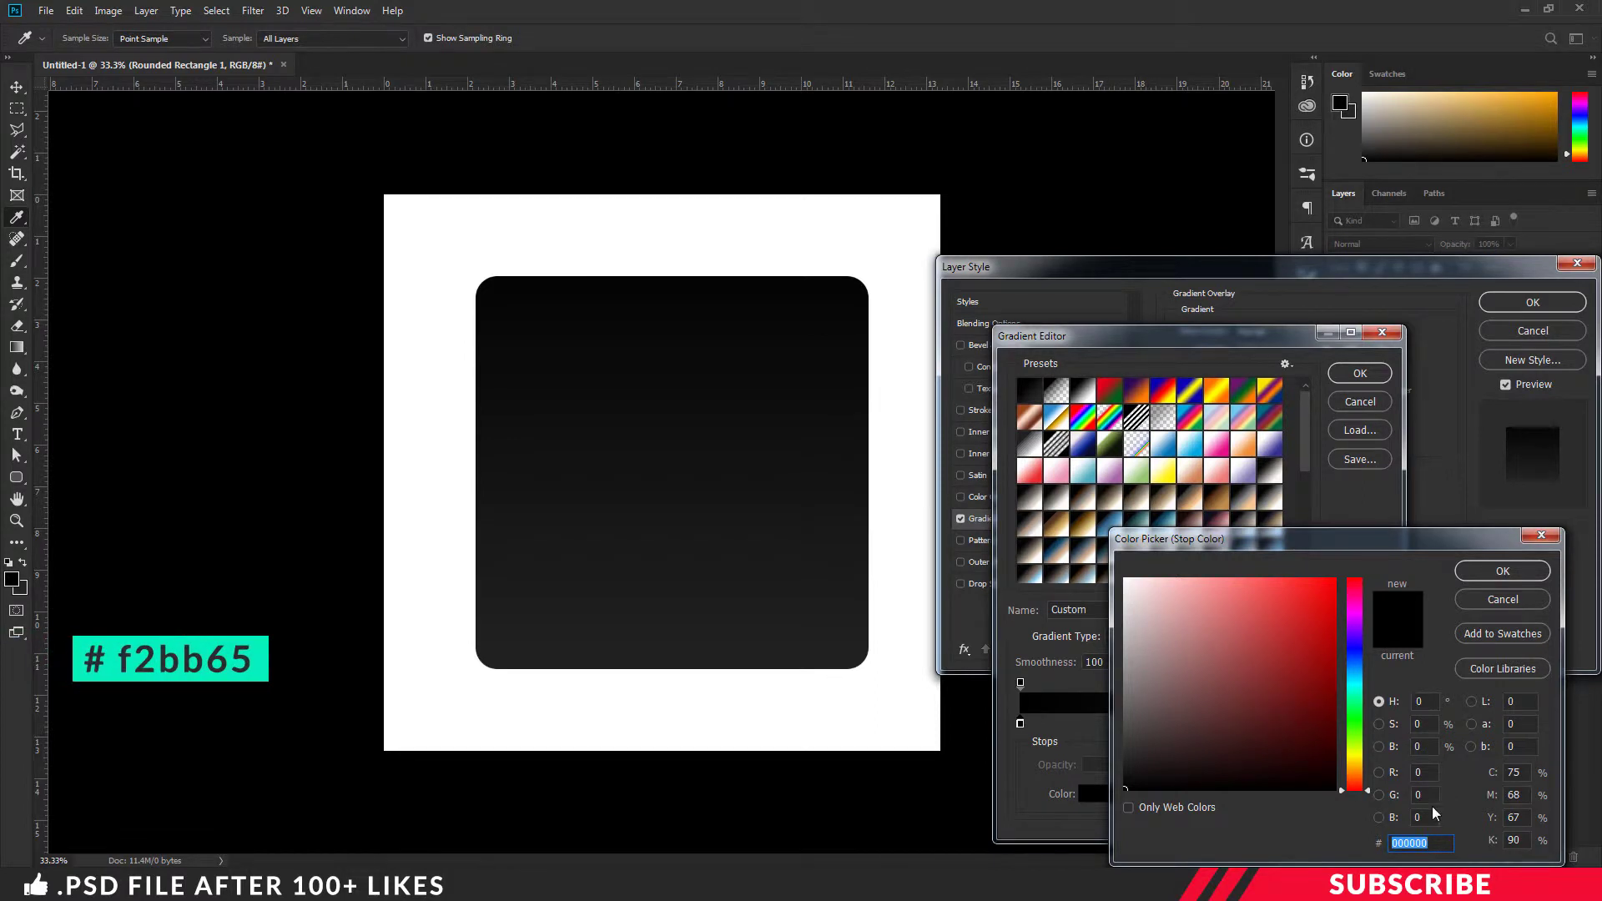
type("f2")
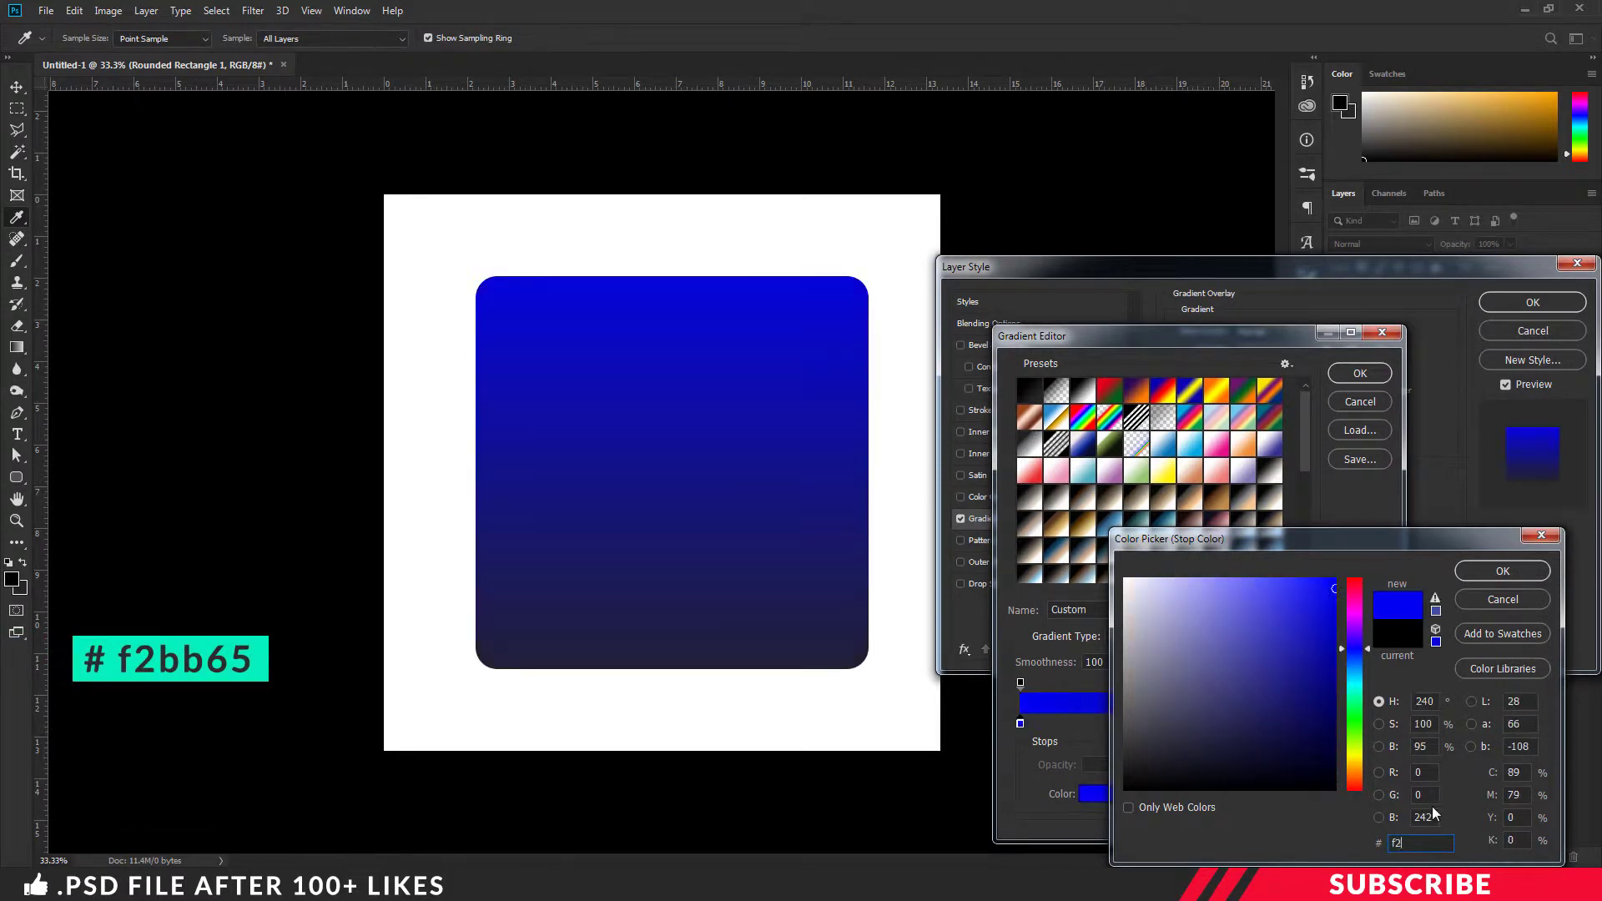
type("bb65")
left_click(1517, 573)
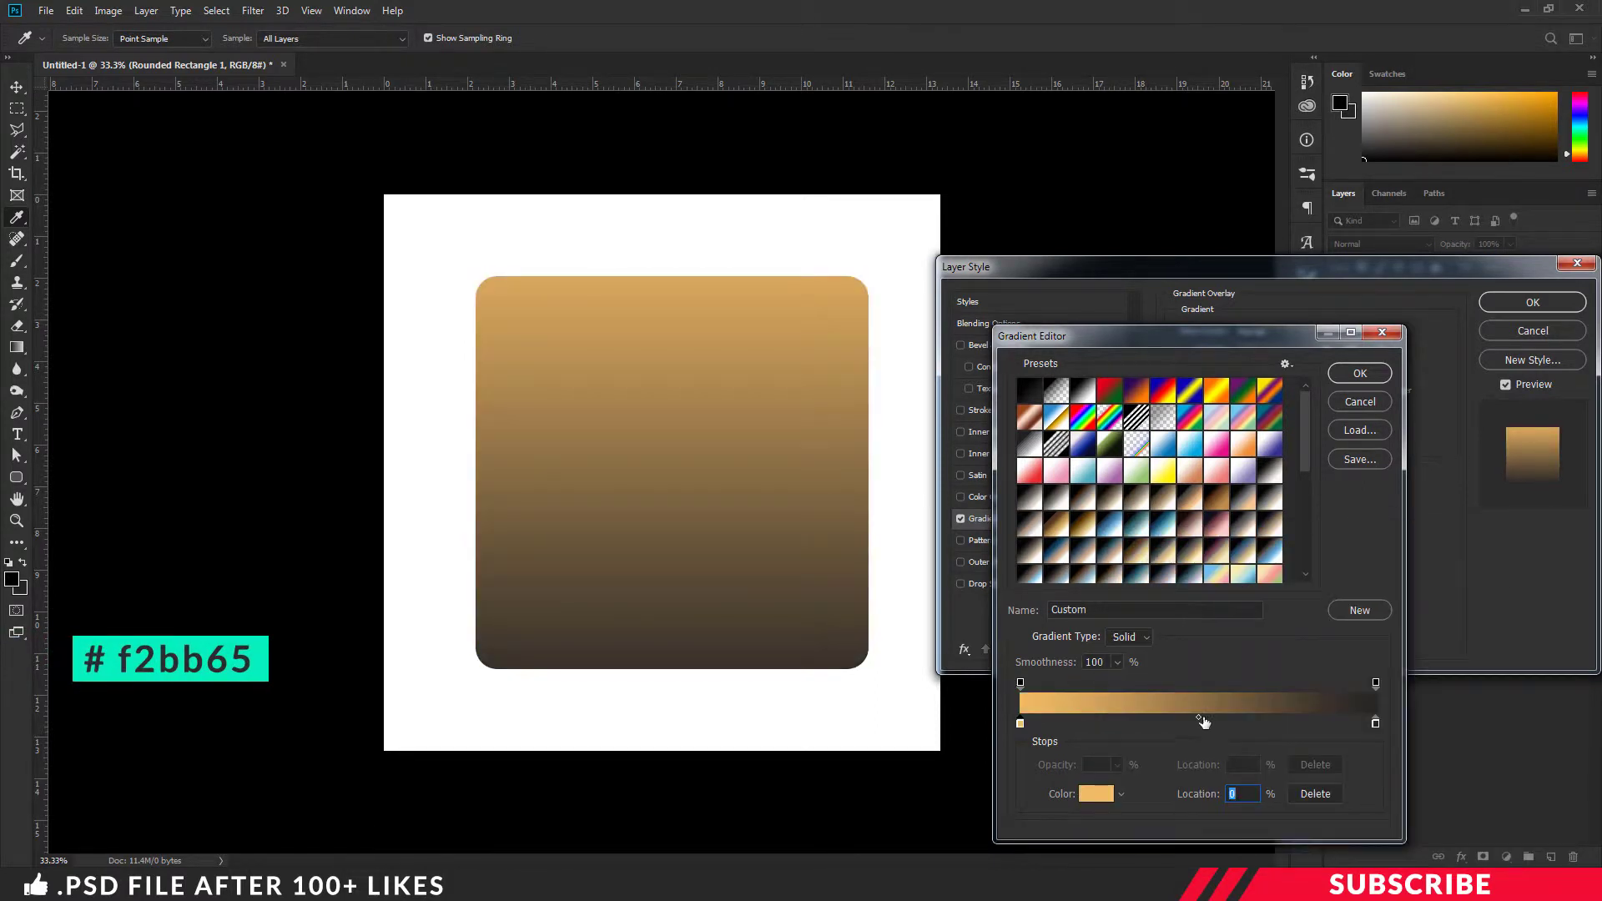
mouse_move(1199, 718)
left_mouse_down()
mouse_move(1144, 718)
mouse_move(1209, 722)
left_mouse_up()
left_click(1199, 722)
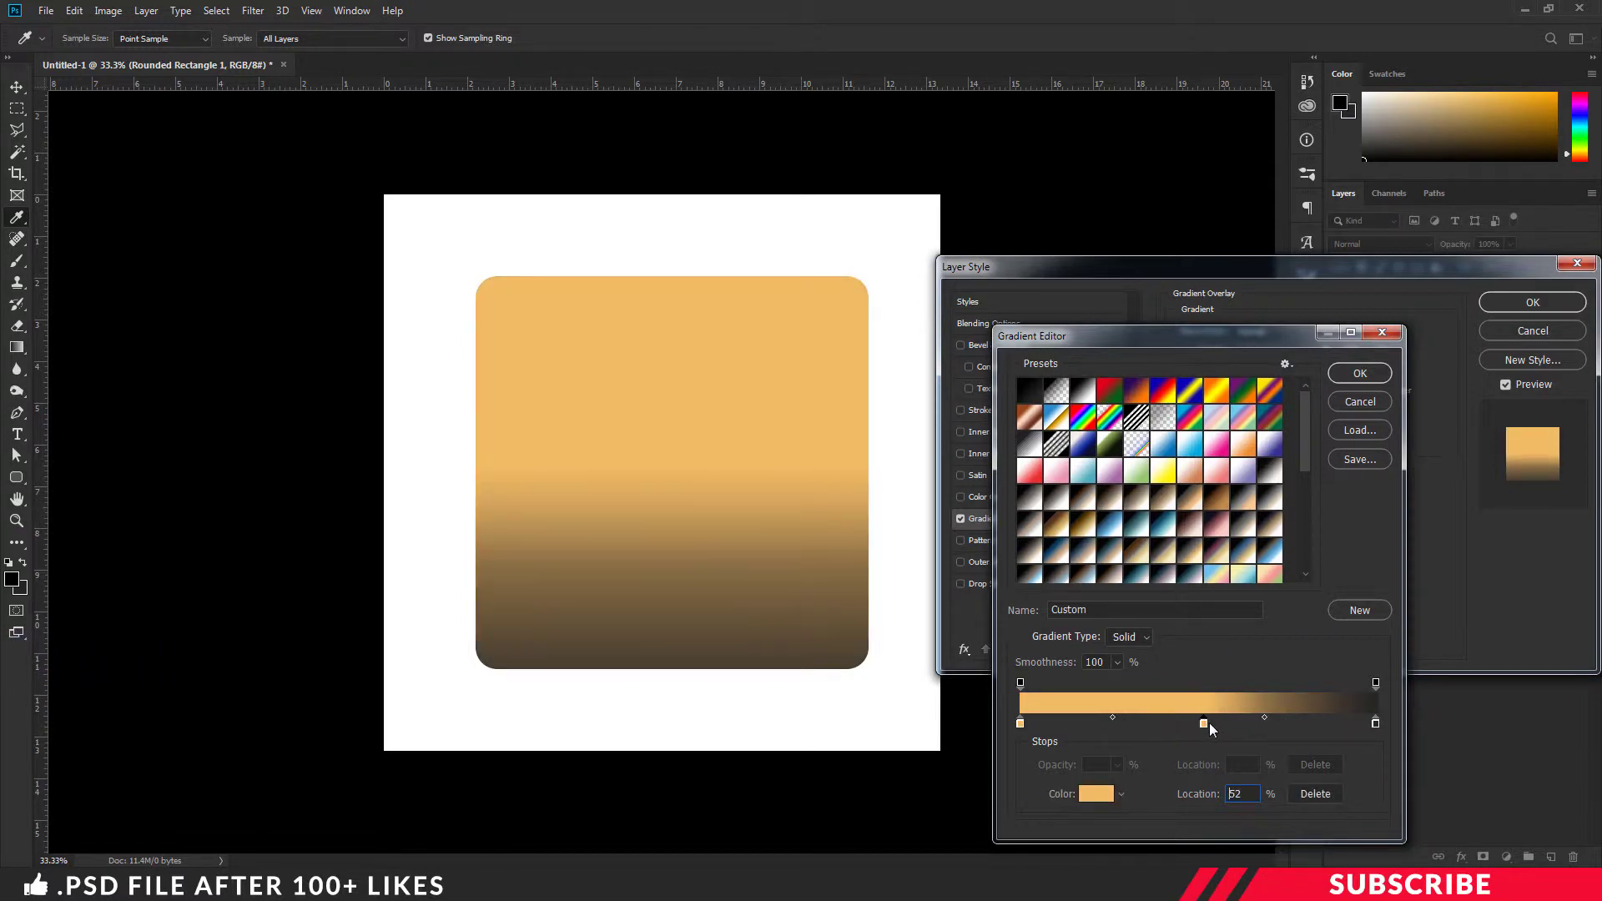
left_click(1084, 794)
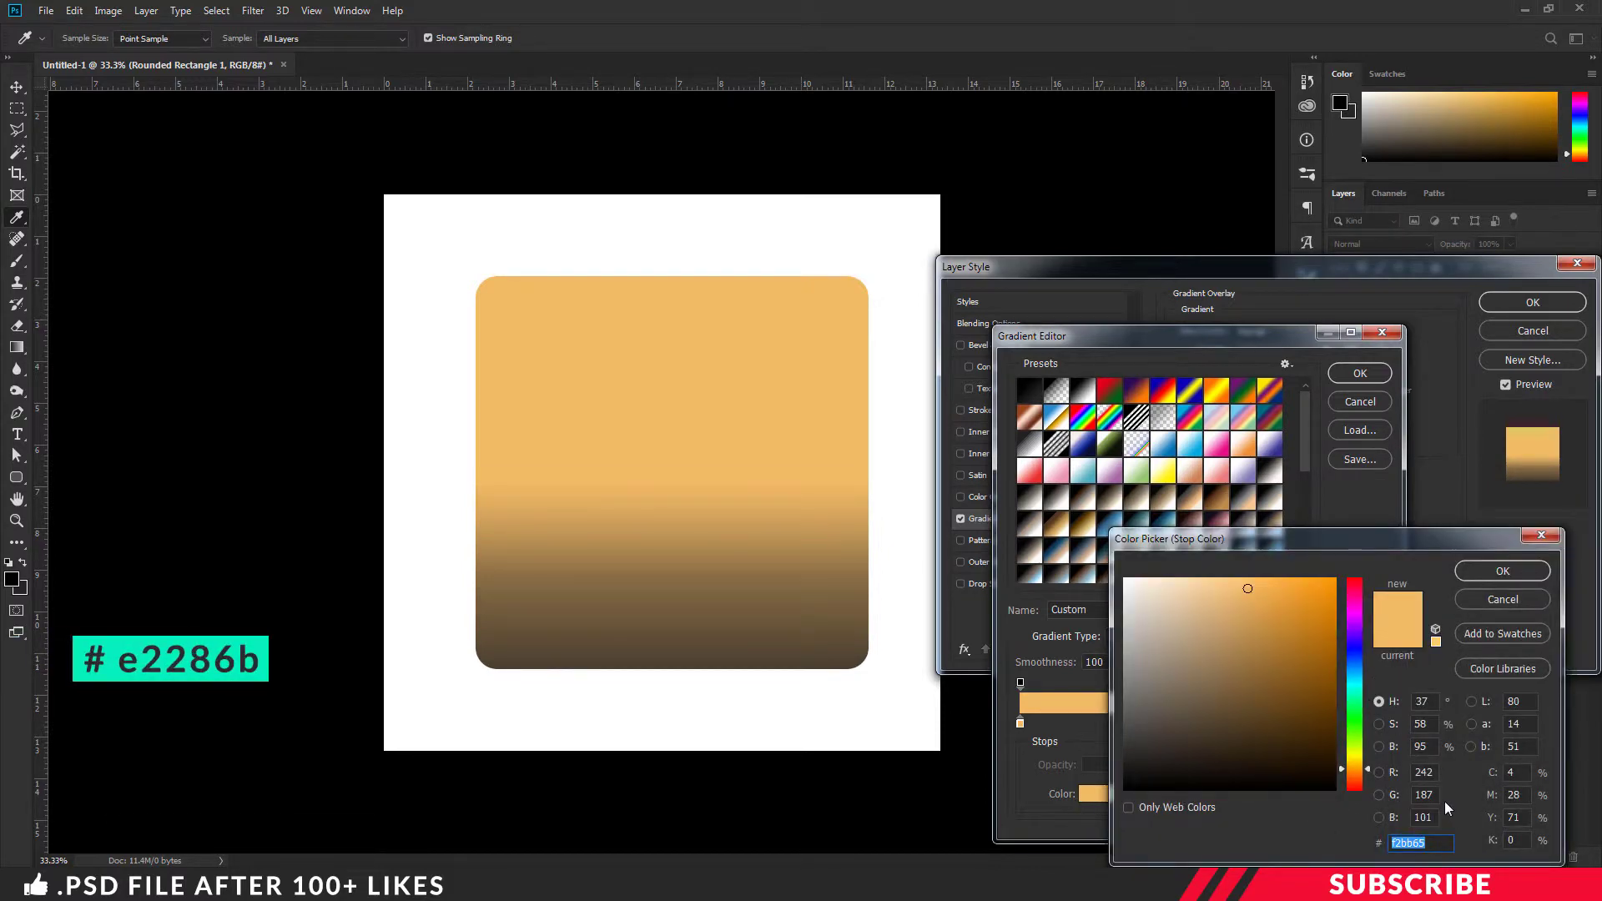
Make the middle stop pink #e2286b and the end stop dark purple #351542
type("e")
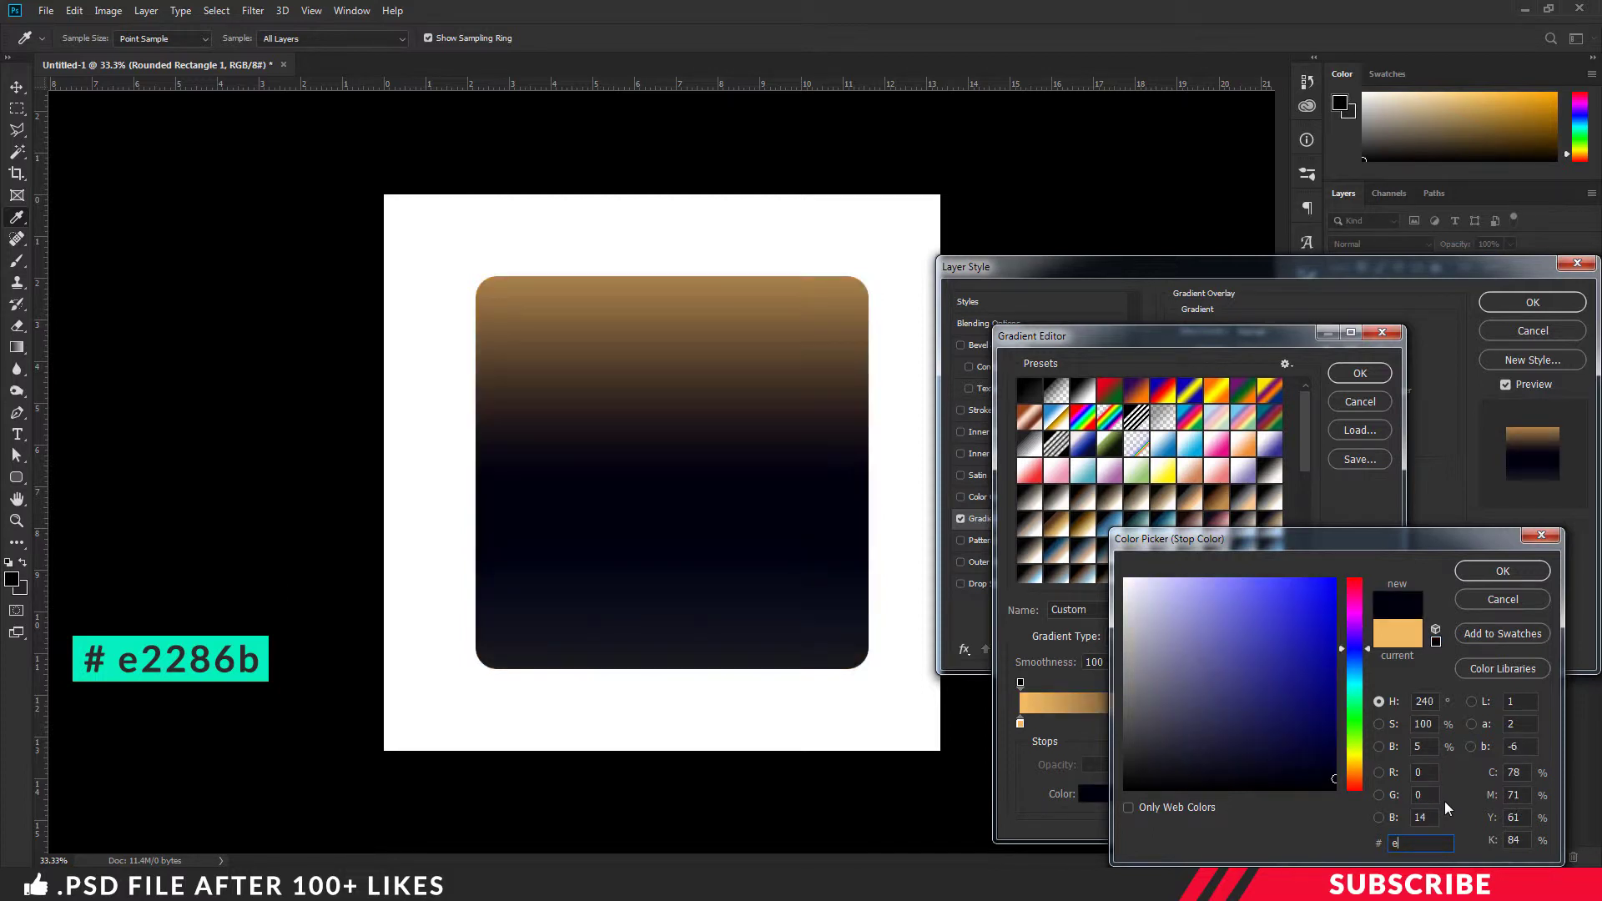
type("2286b")
left_click(1504, 574)
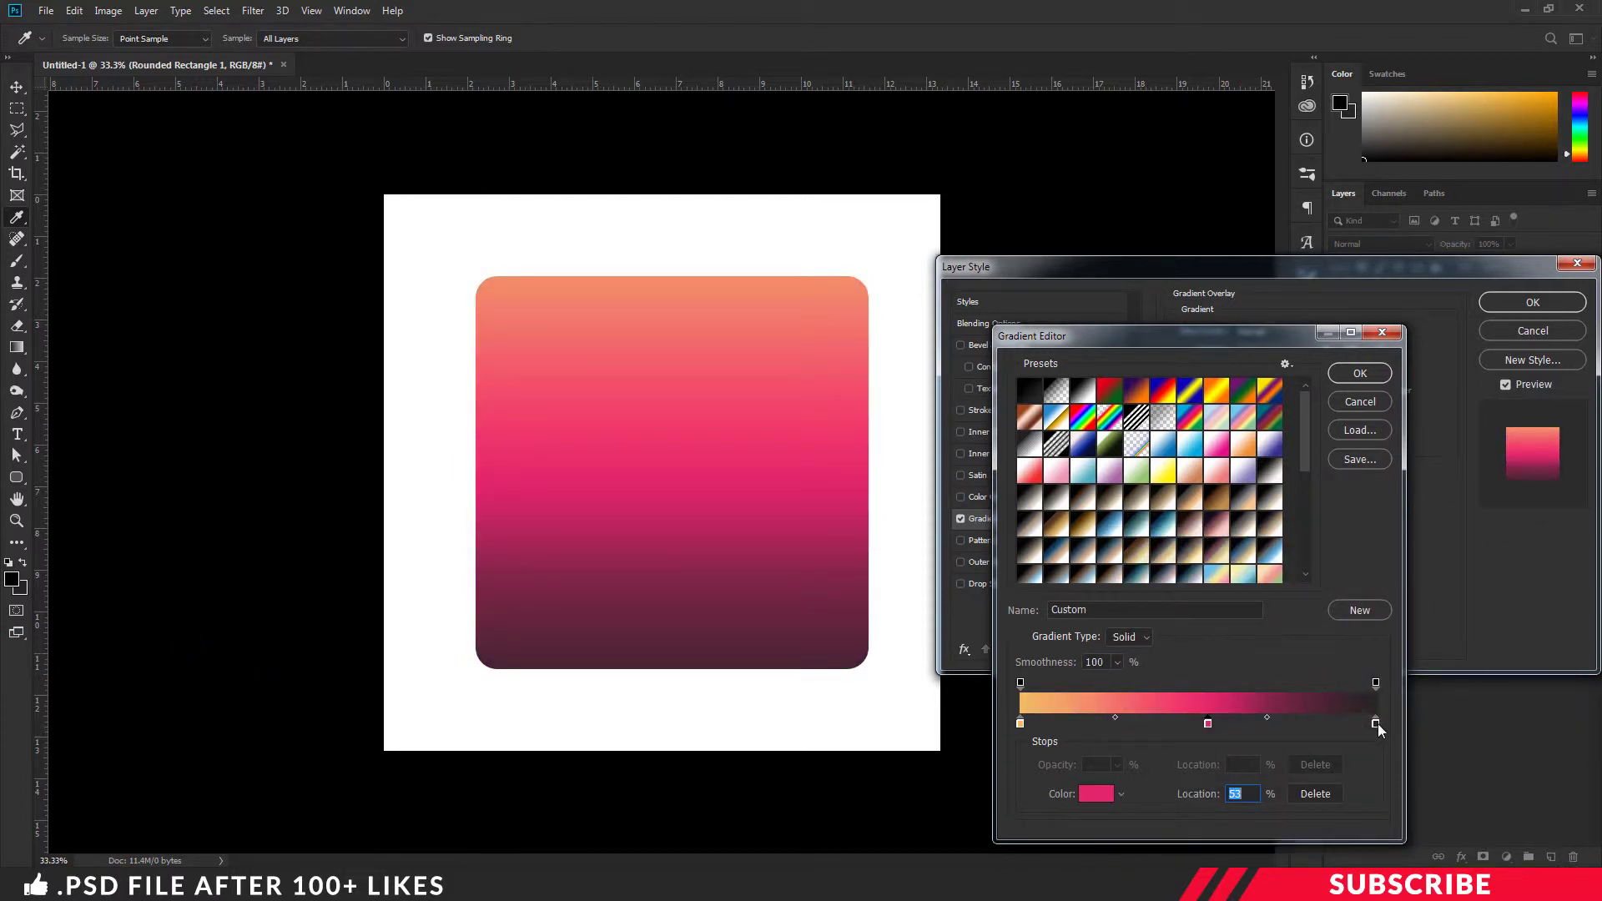
double_click(1376, 725)
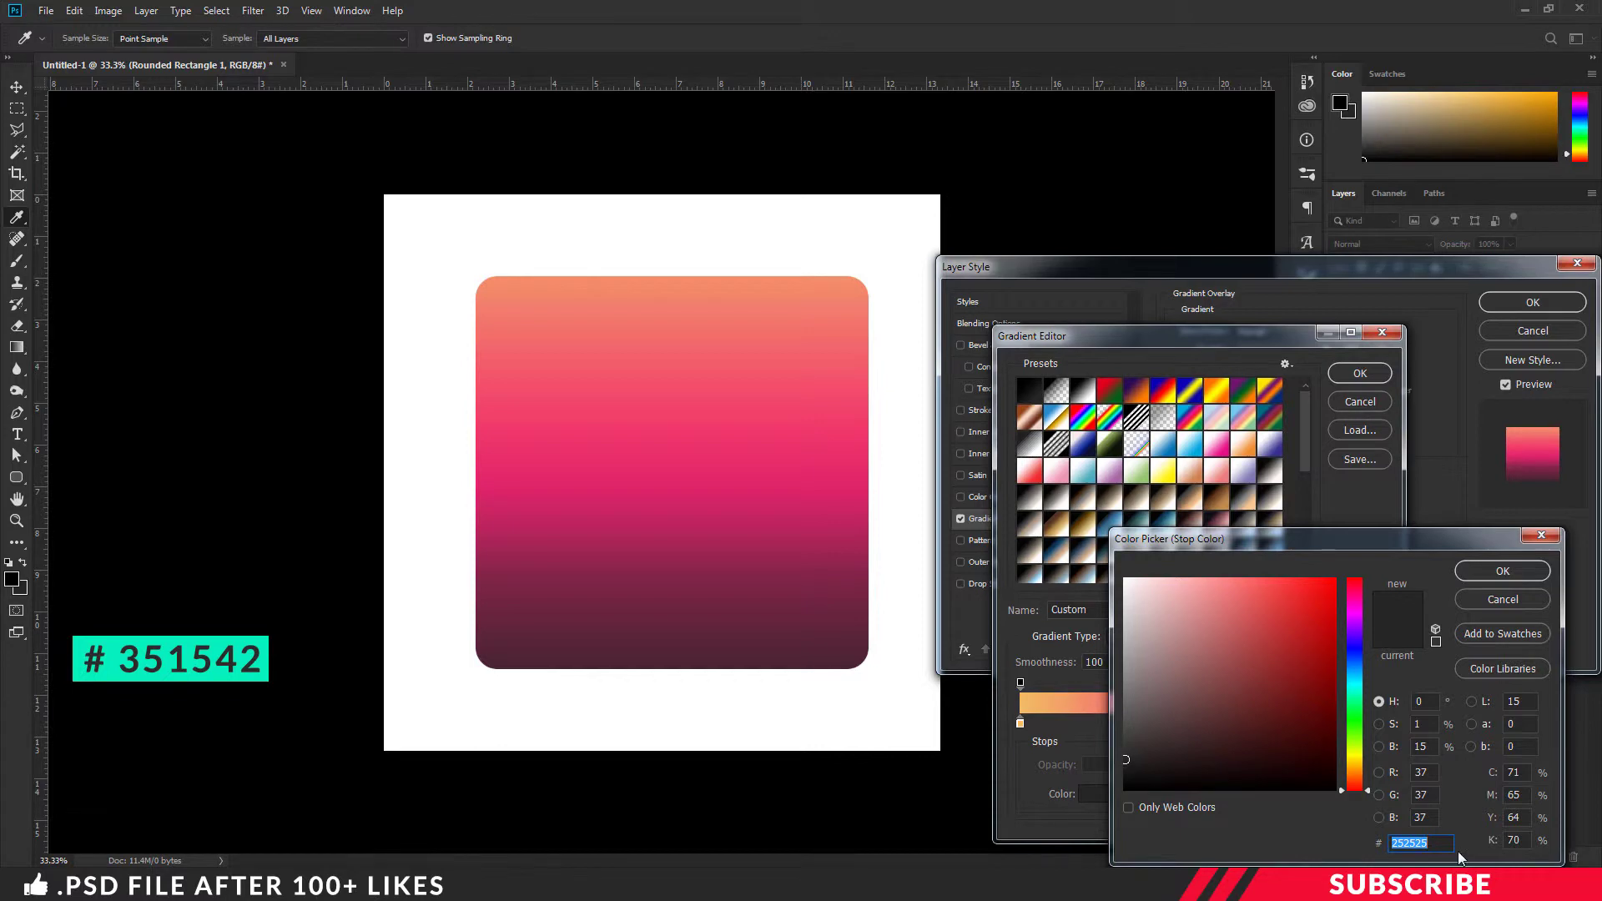
type("3515")
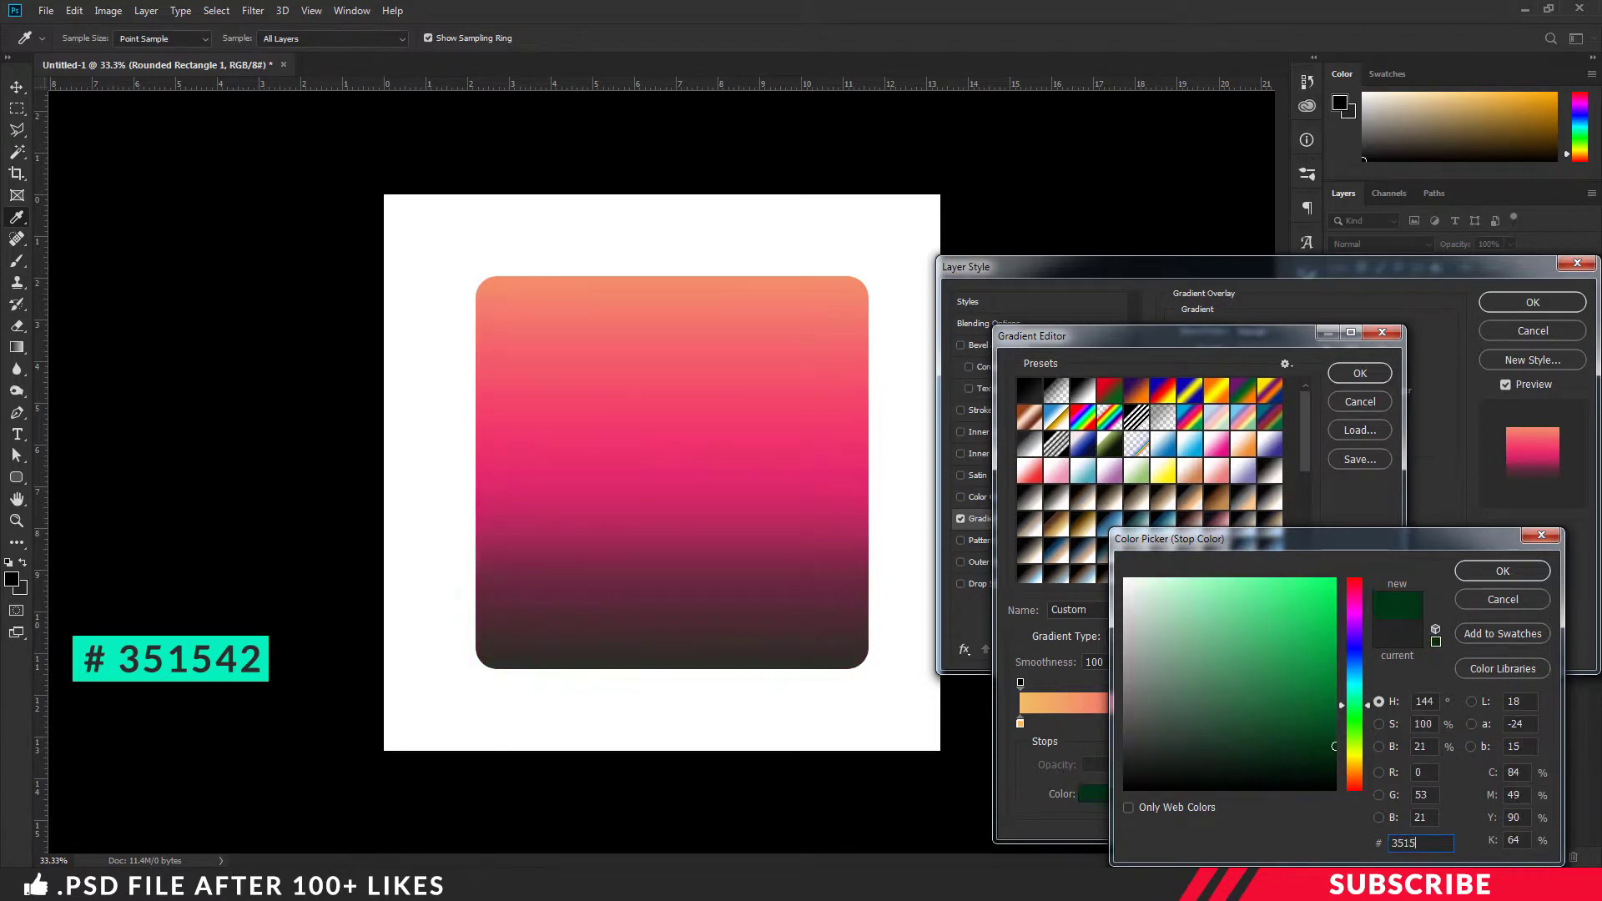
type("42")
left_click(1502, 571)
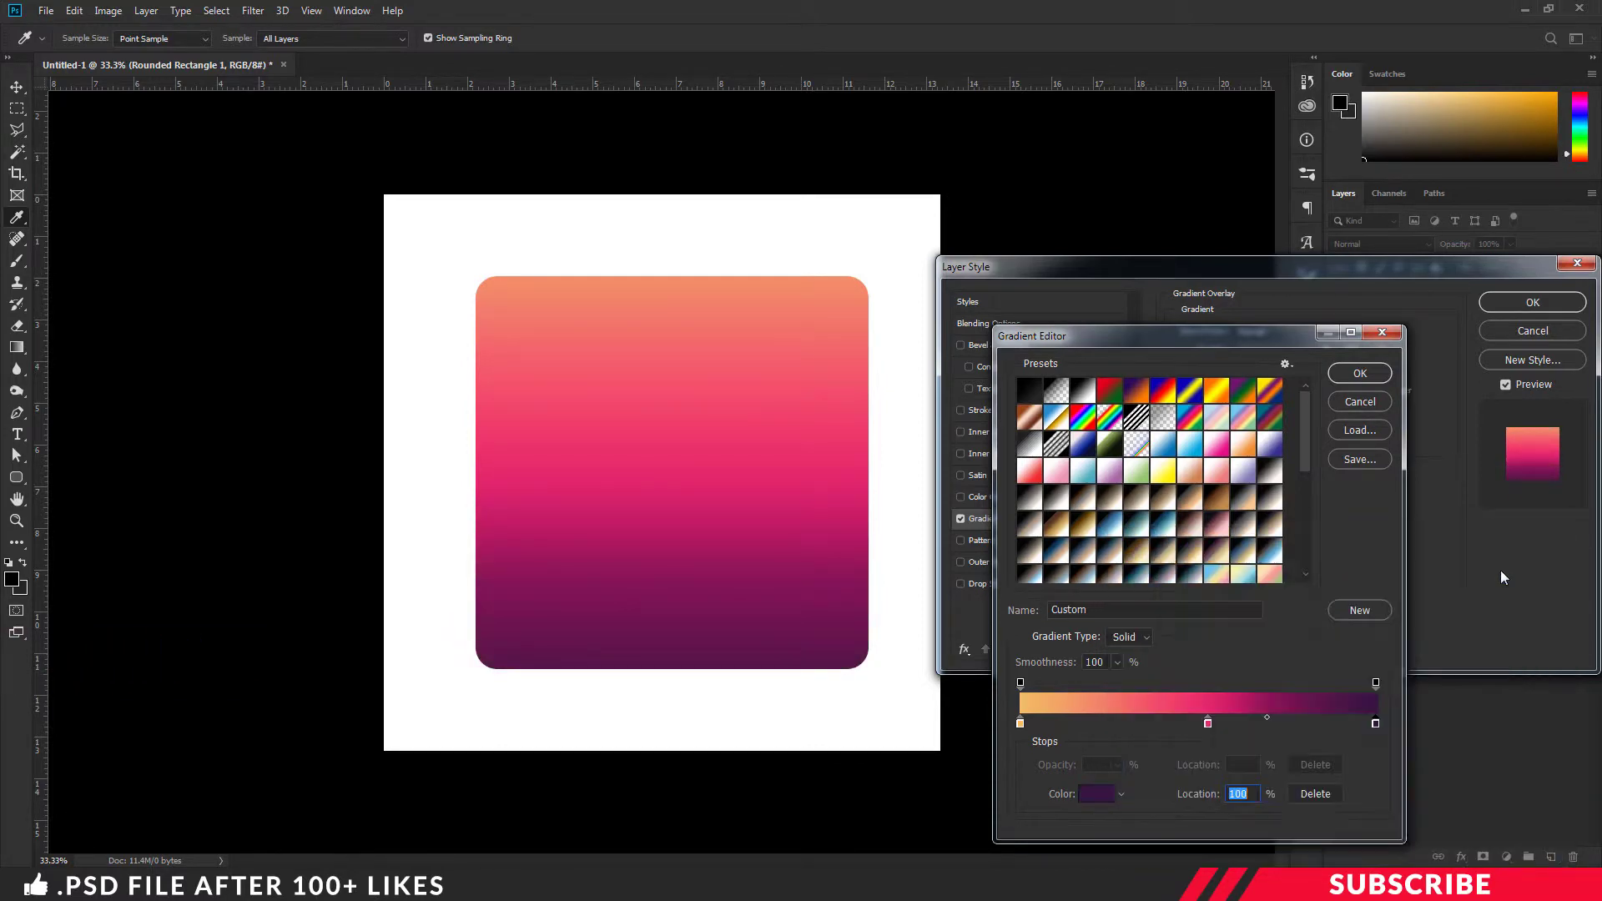
Fine-tune the pink stop and blend midpoints, then accept the gradient
left_click(1208, 723)
left_click(1114, 717)
left_click_drag(1113, 718, 1118, 718)
left_click(1209, 723)
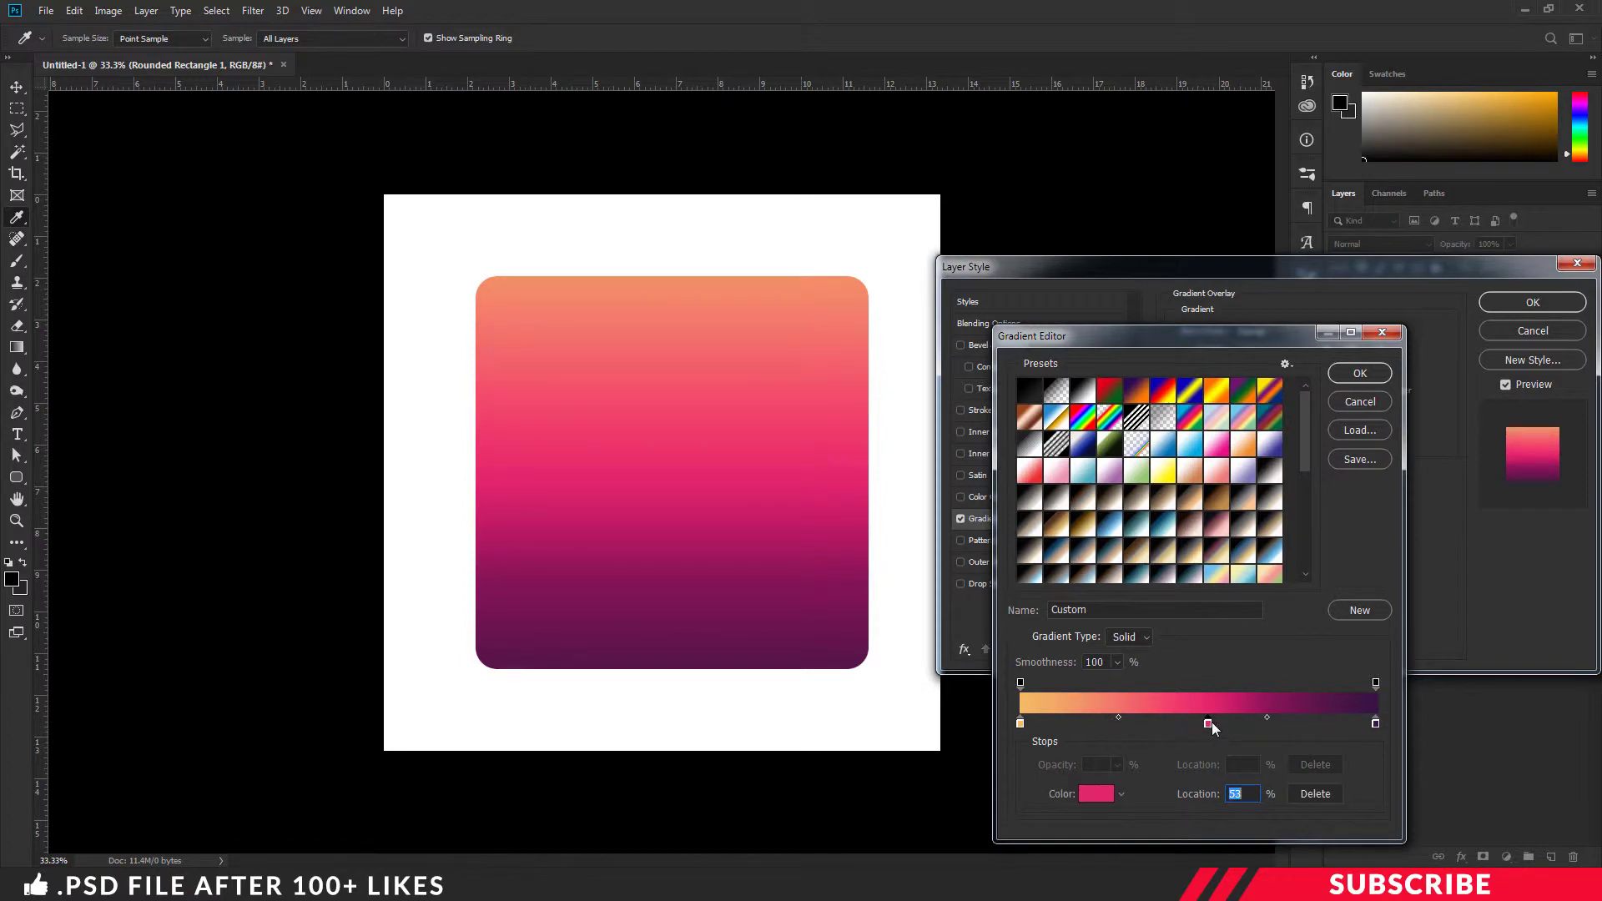
left_click(1270, 718)
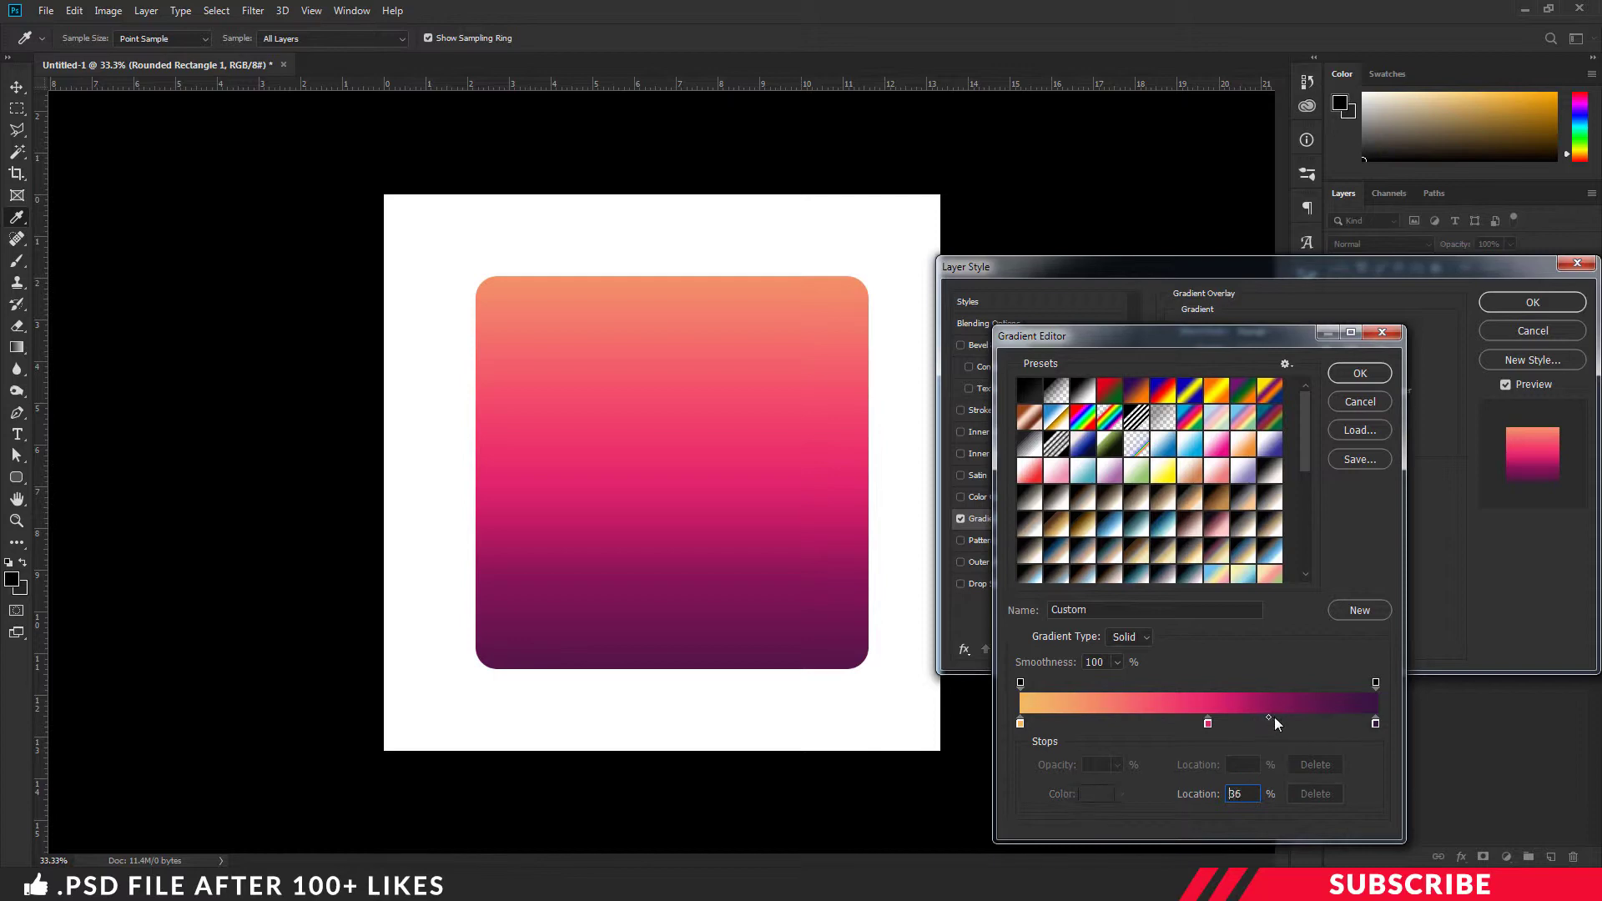
left_click(1207, 723)
left_click_drag(1208, 724, 1207, 728)
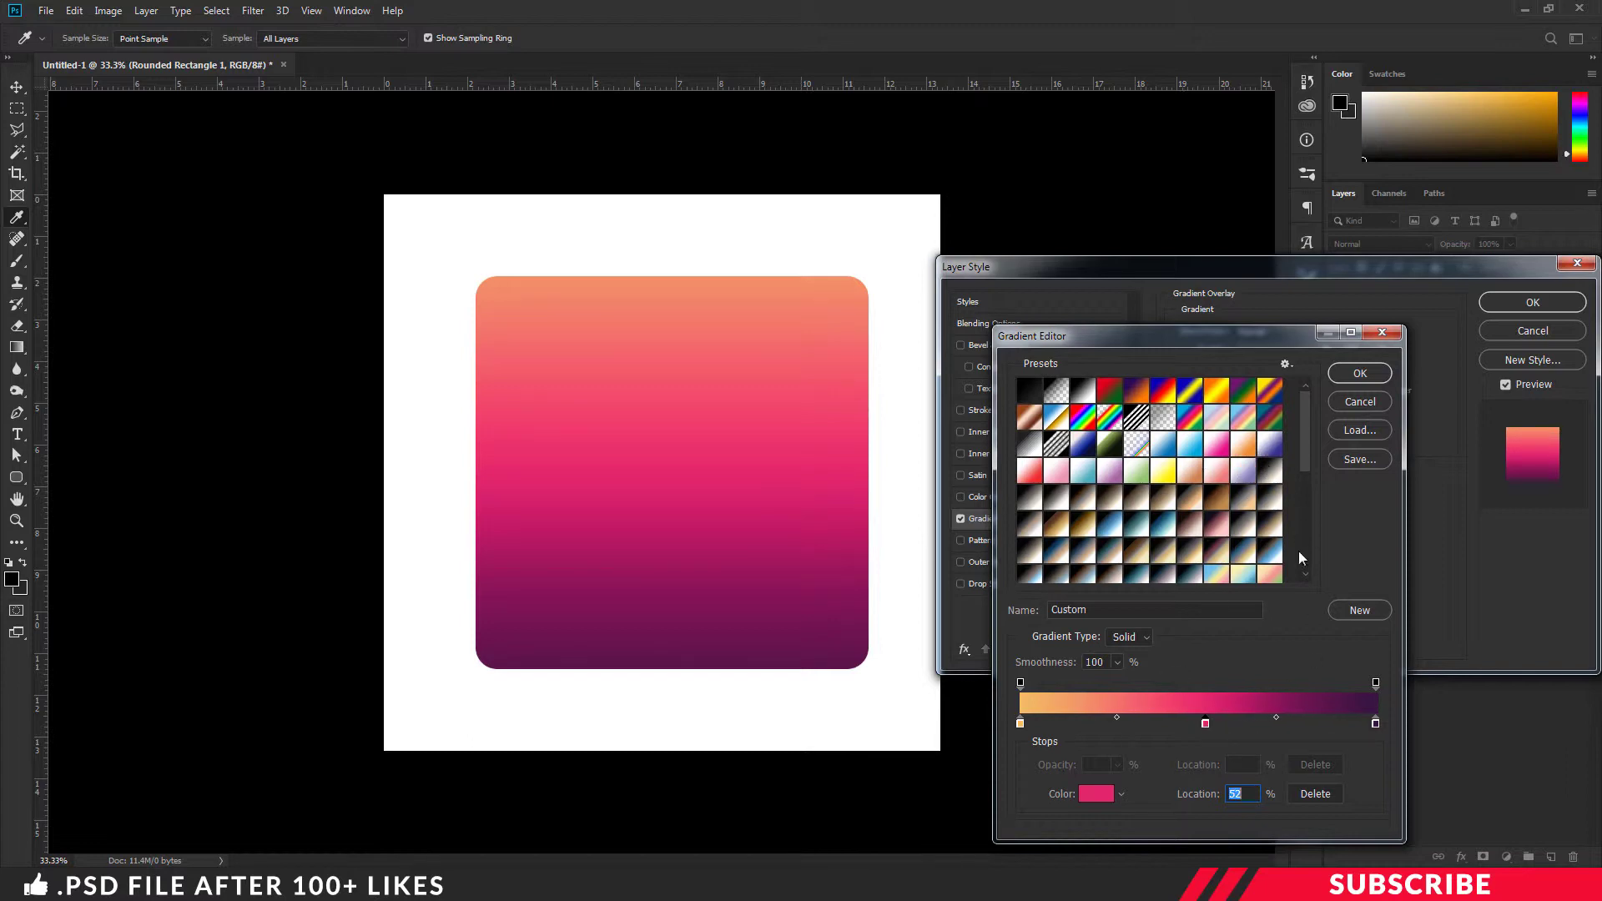
left_click(1377, 374)
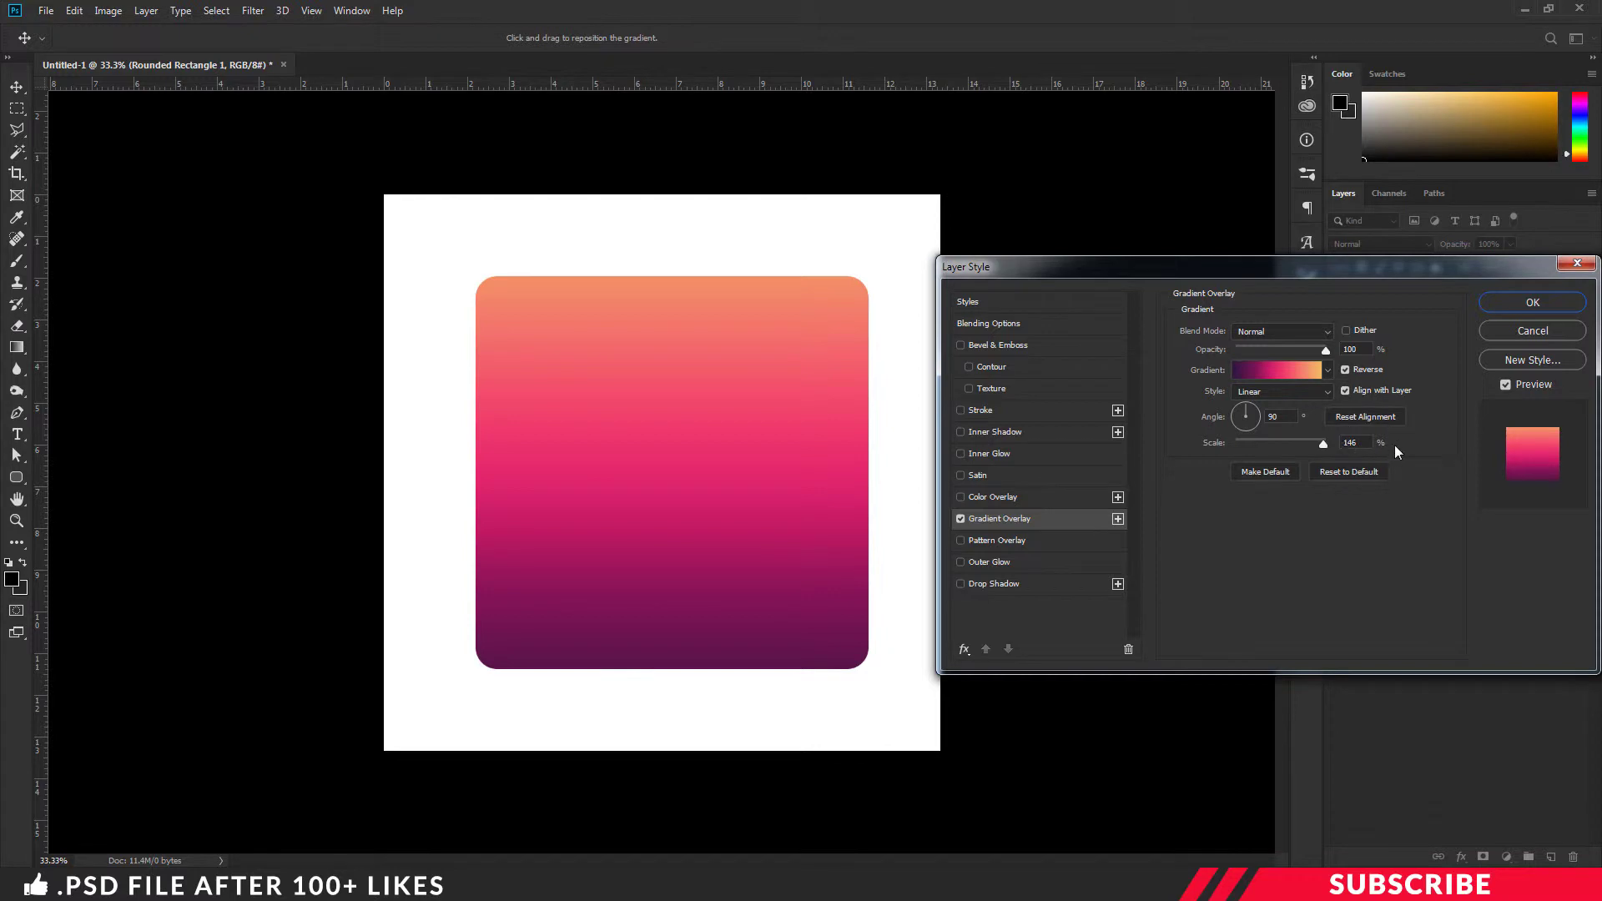
Apply the layer style, then open Logo from Explorer in Adobe Photoshop CC 2019
left_click(1523, 303)
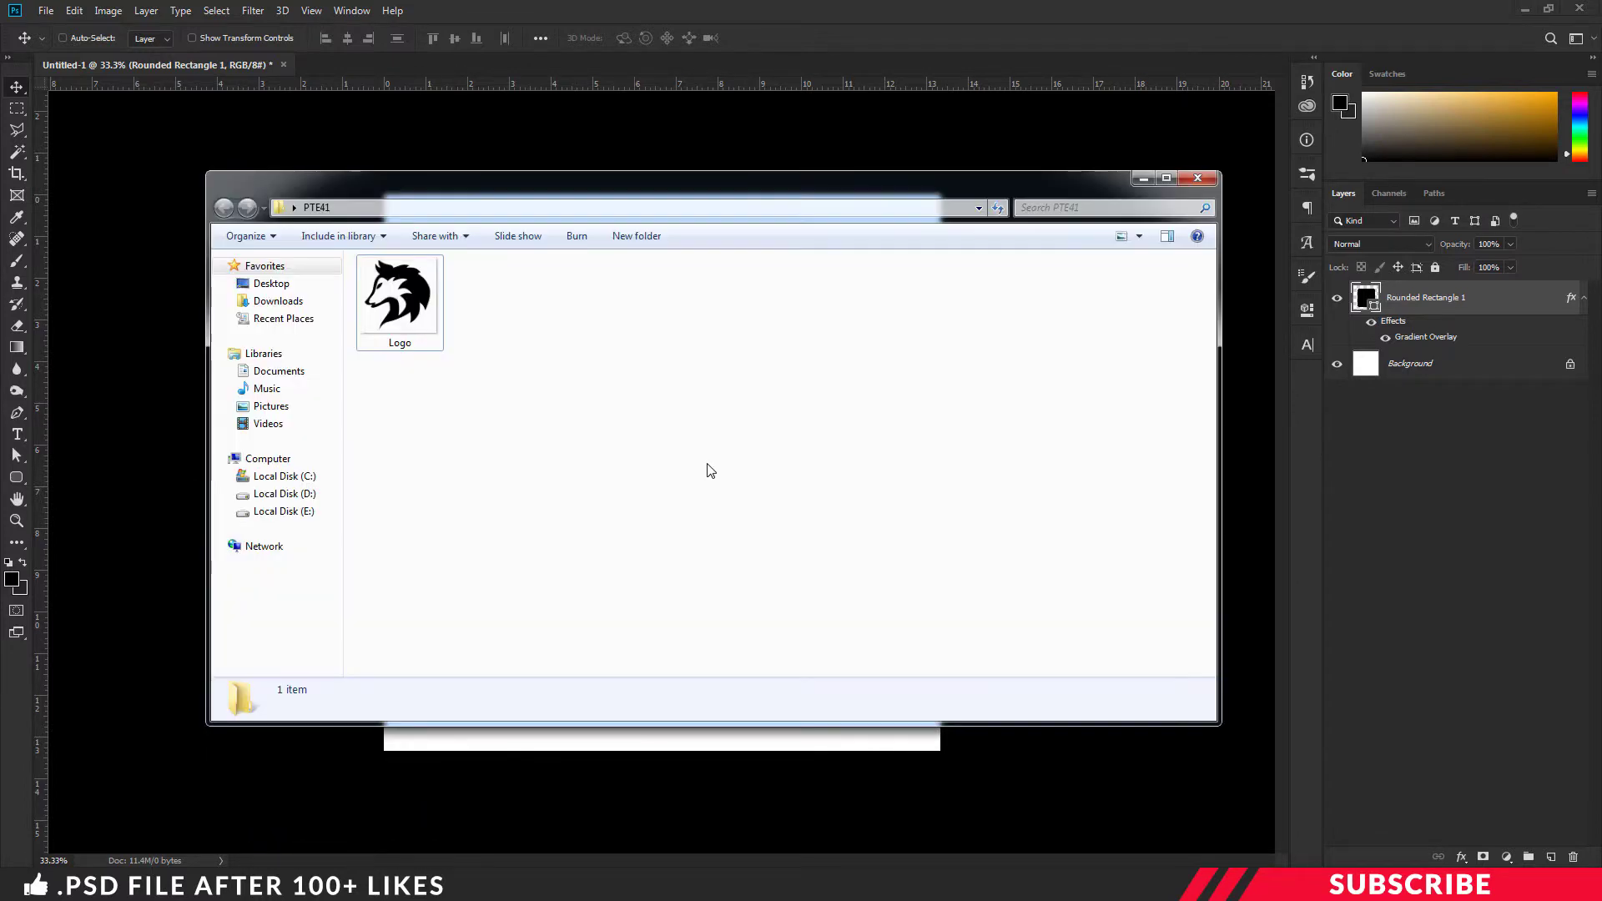
left_click(420, 294)
right_click(419, 293)
mouse_move(470, 494)
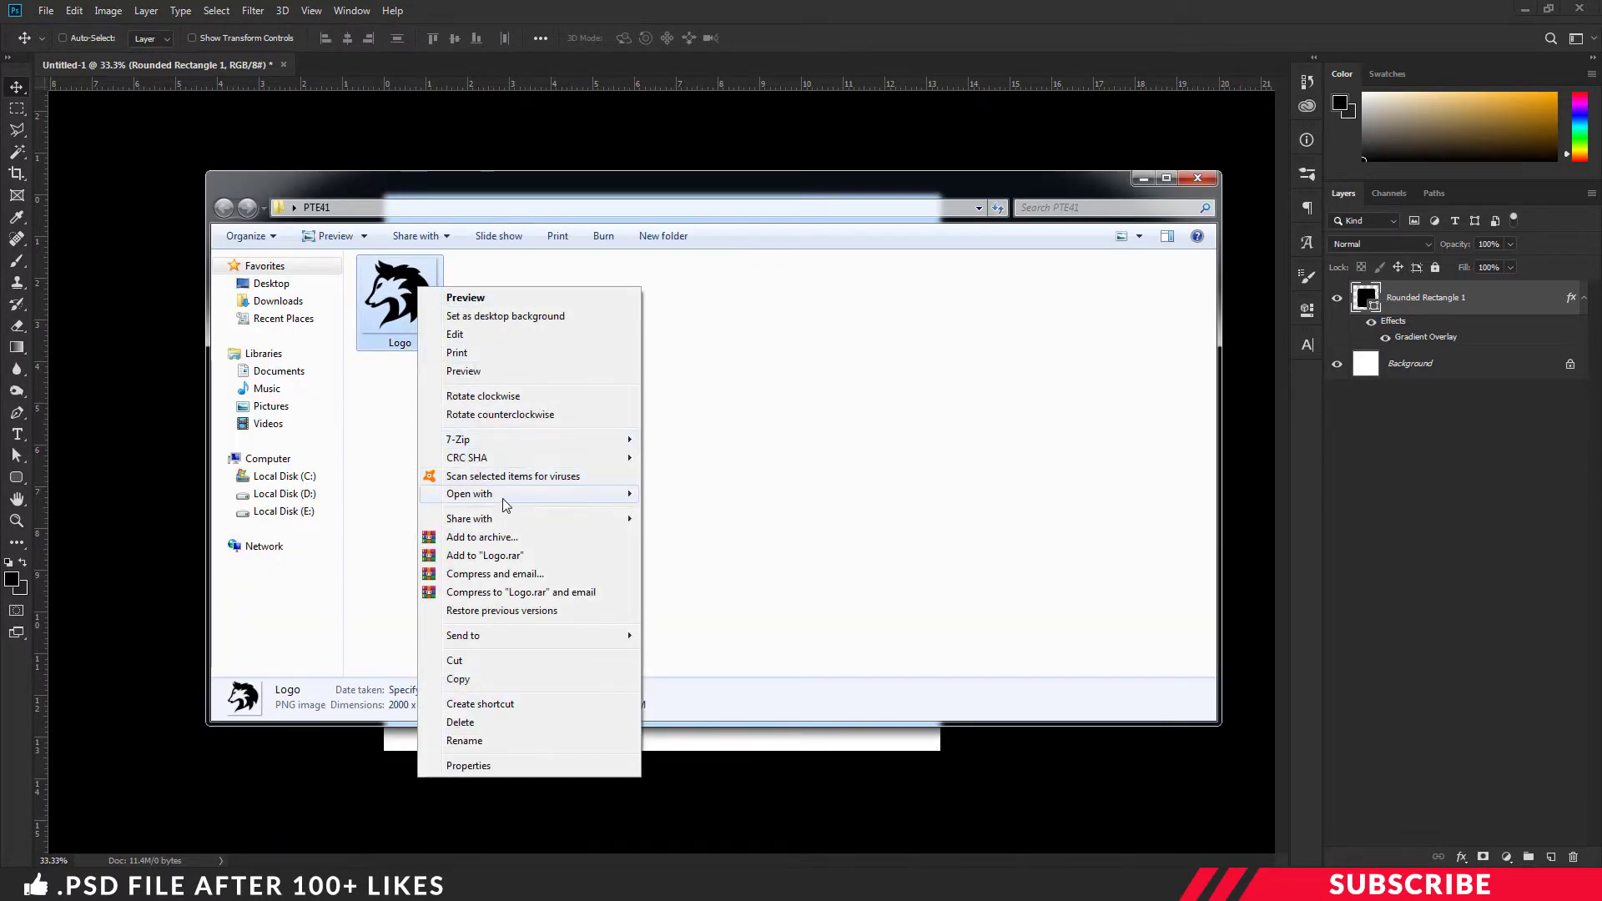
left_click(714, 494)
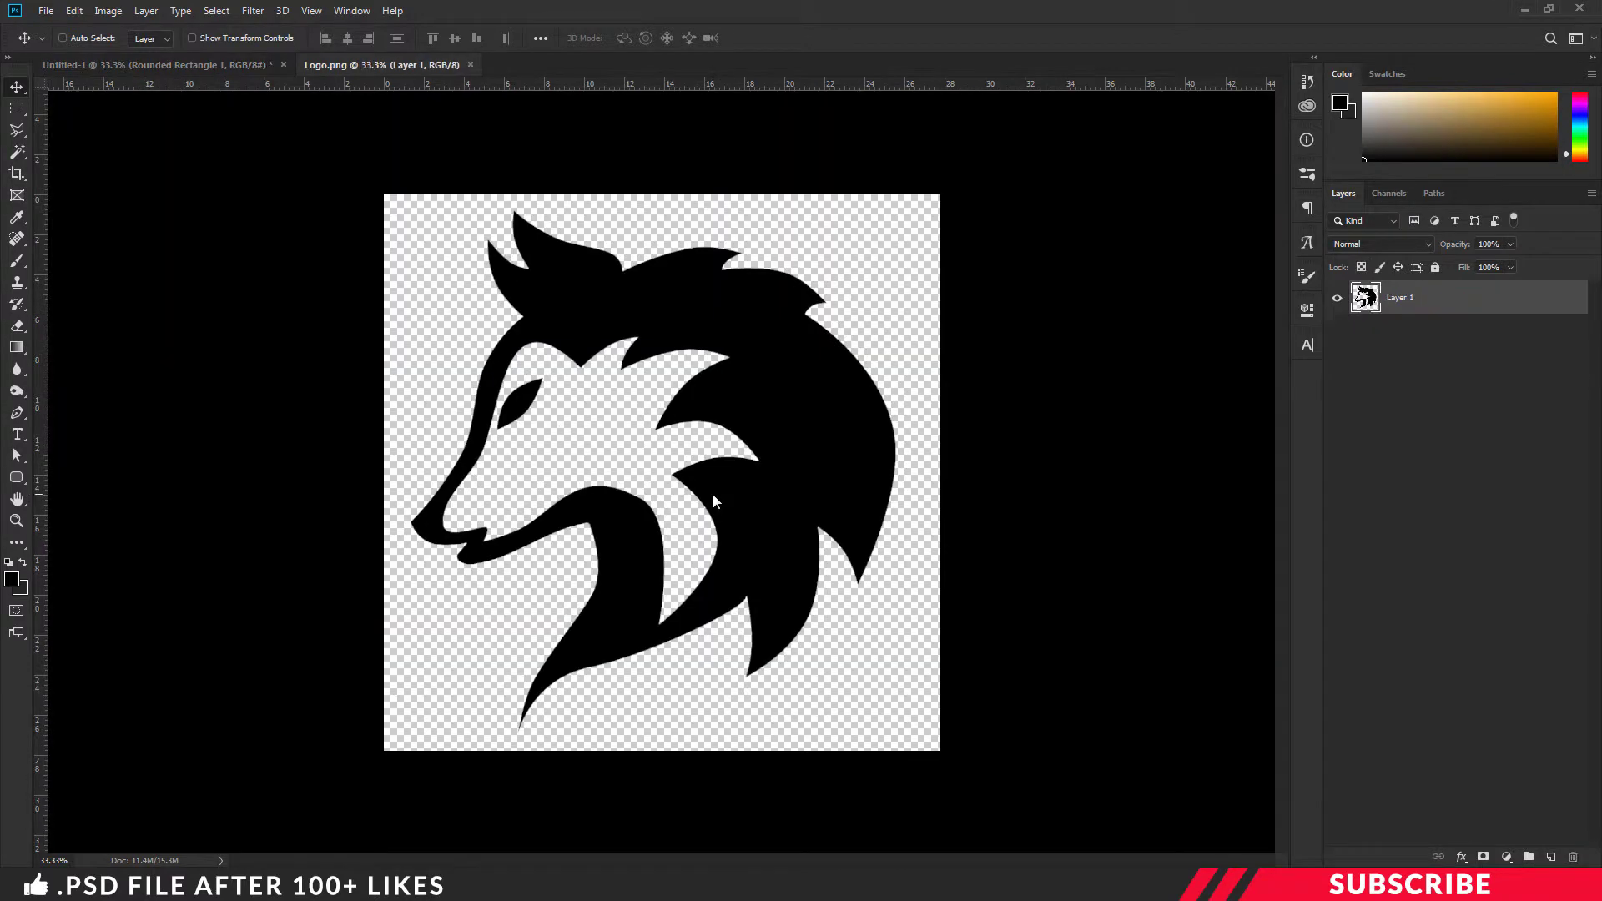
Float the Logo.png window and drag the wolf onto the Untitled-1 canvas
left_click_drag(398, 80, 470, 142)
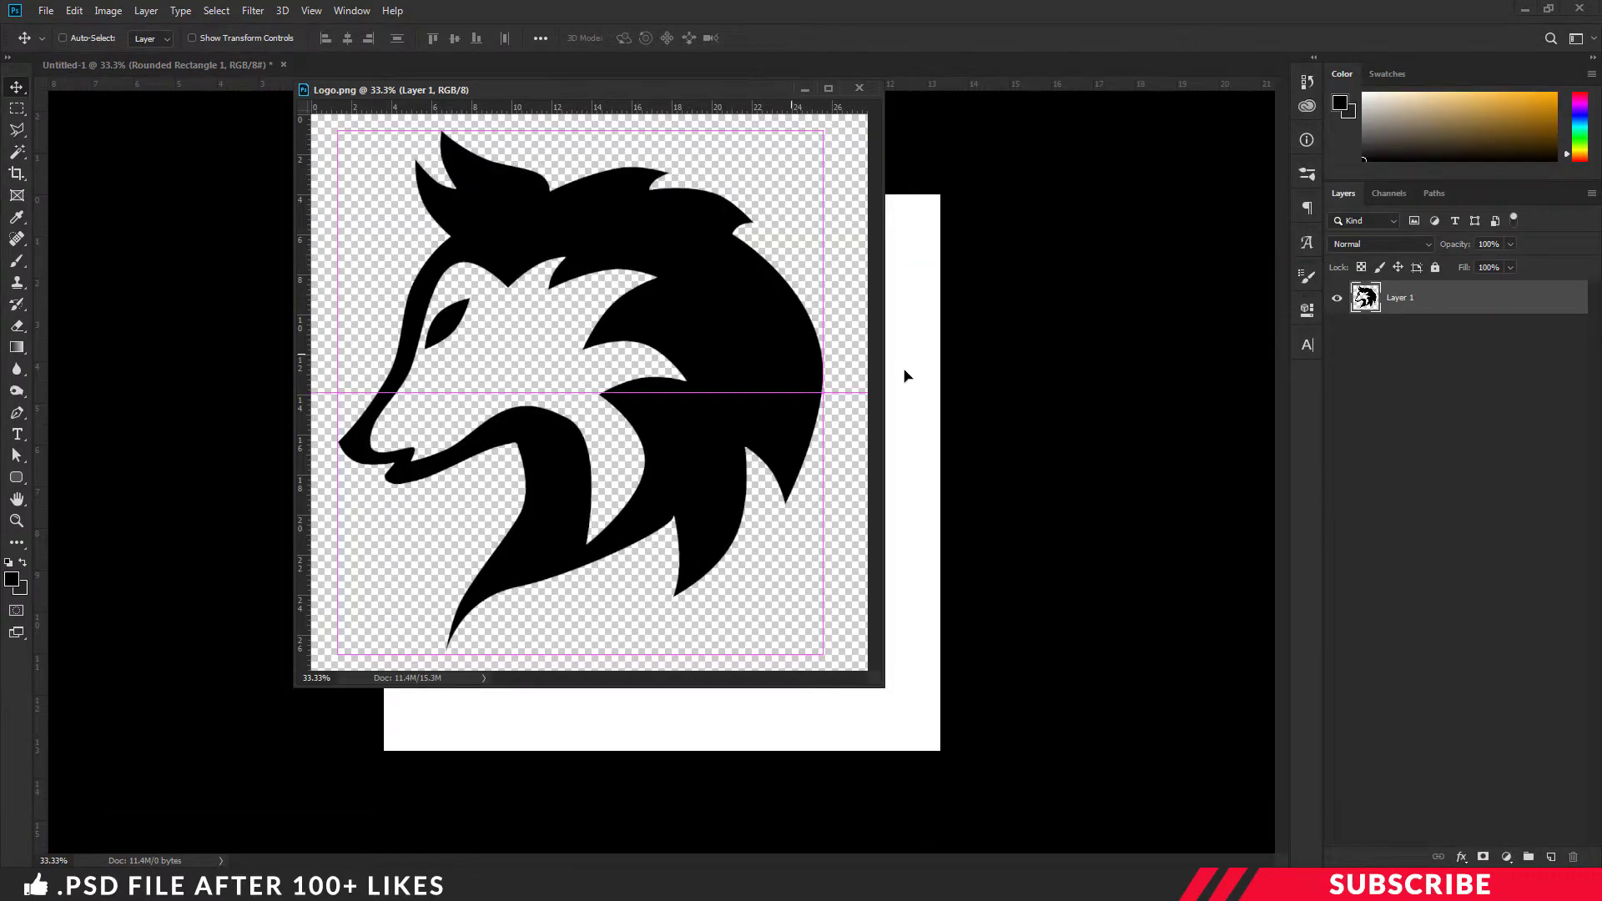
mouse_move(722, 351)
left_mouse_down()
mouse_move(902, 366)
mouse_move(805, 409)
left_mouse_up()
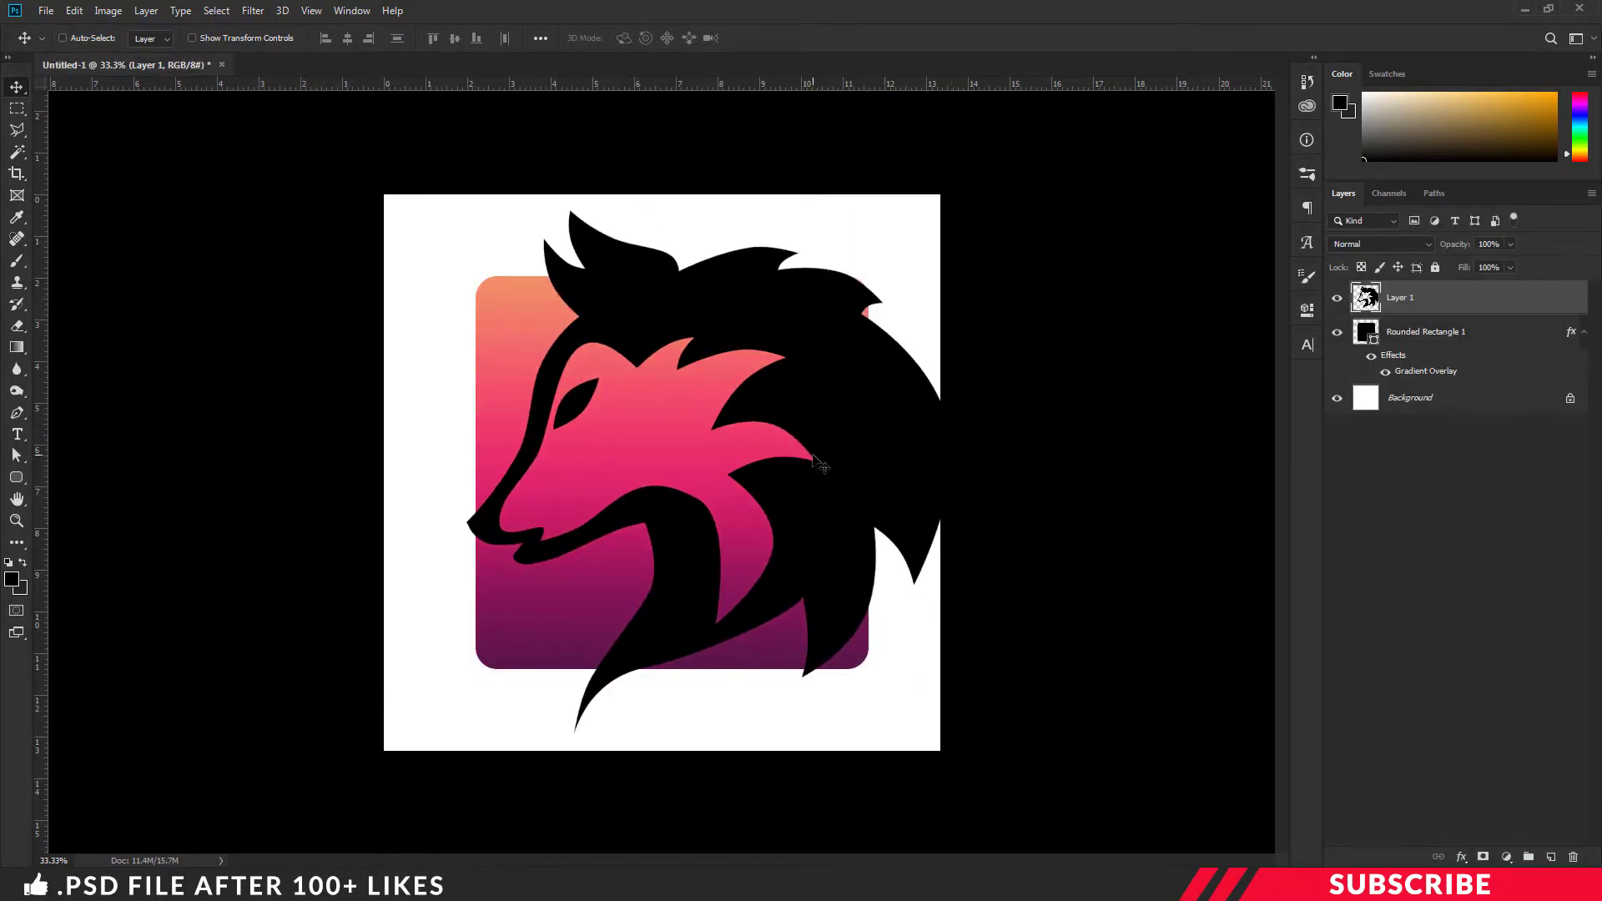
Scale the wolf logo to about 47% and centre it within the rounded square
key("ctrl+t")
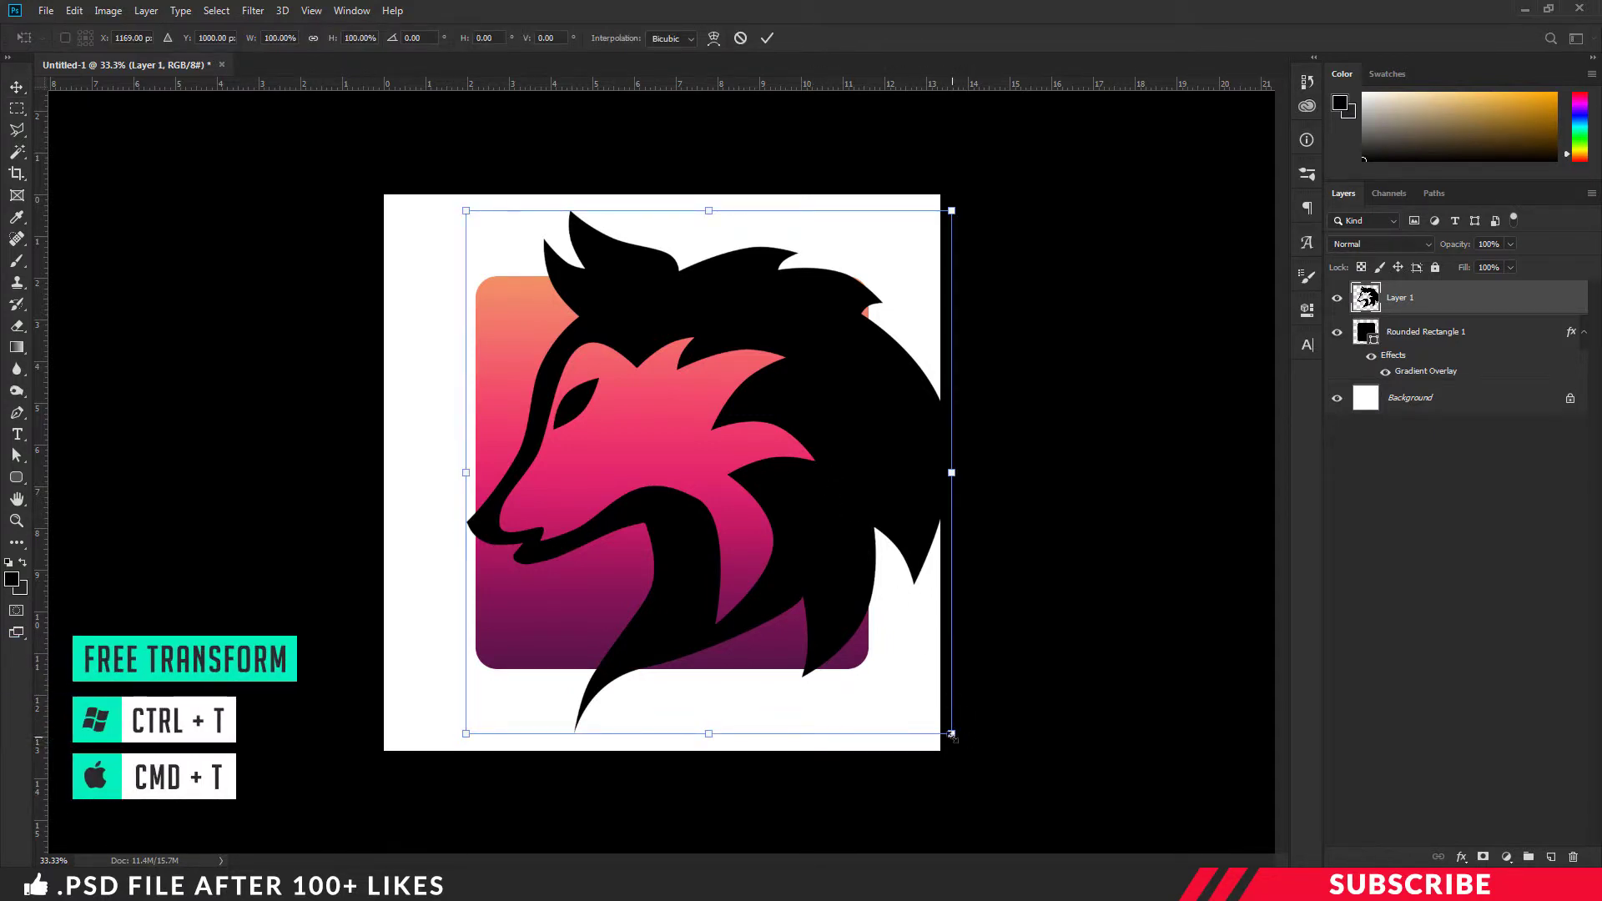
mouse_move(951, 734)
left_mouse_down()
mouse_move(761, 474)
mouse_move(808, 590)
left_mouse_up()
left_click_drag(734, 451, 726, 460)
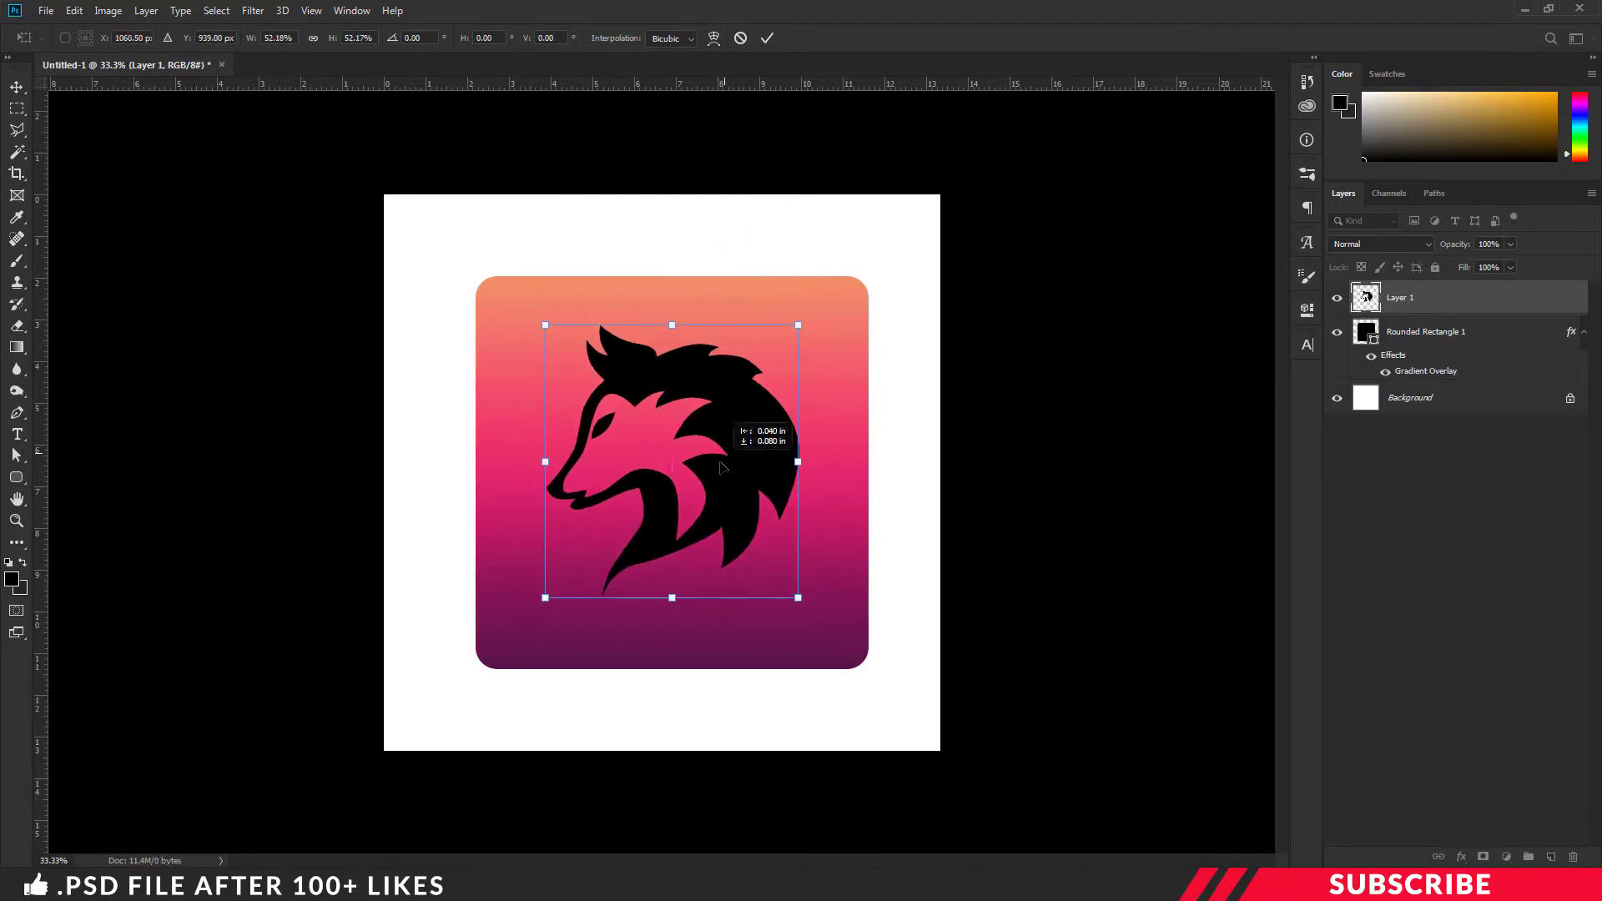
left_click_drag(798, 599, 786, 586)
left_click_drag(711, 458, 716, 462)
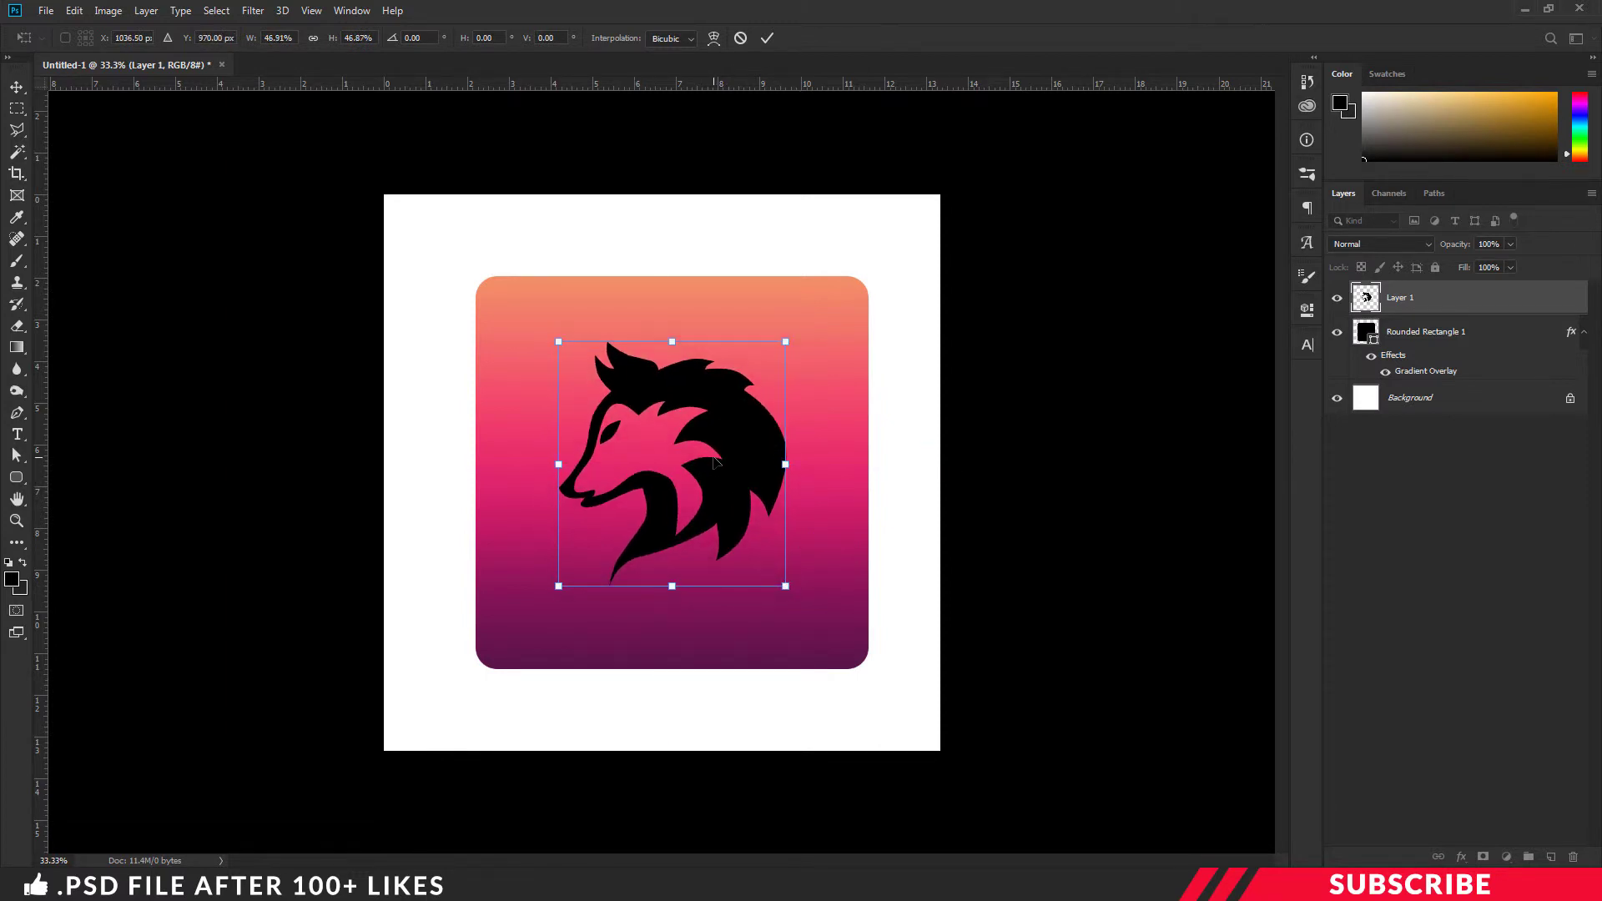
key("Return")
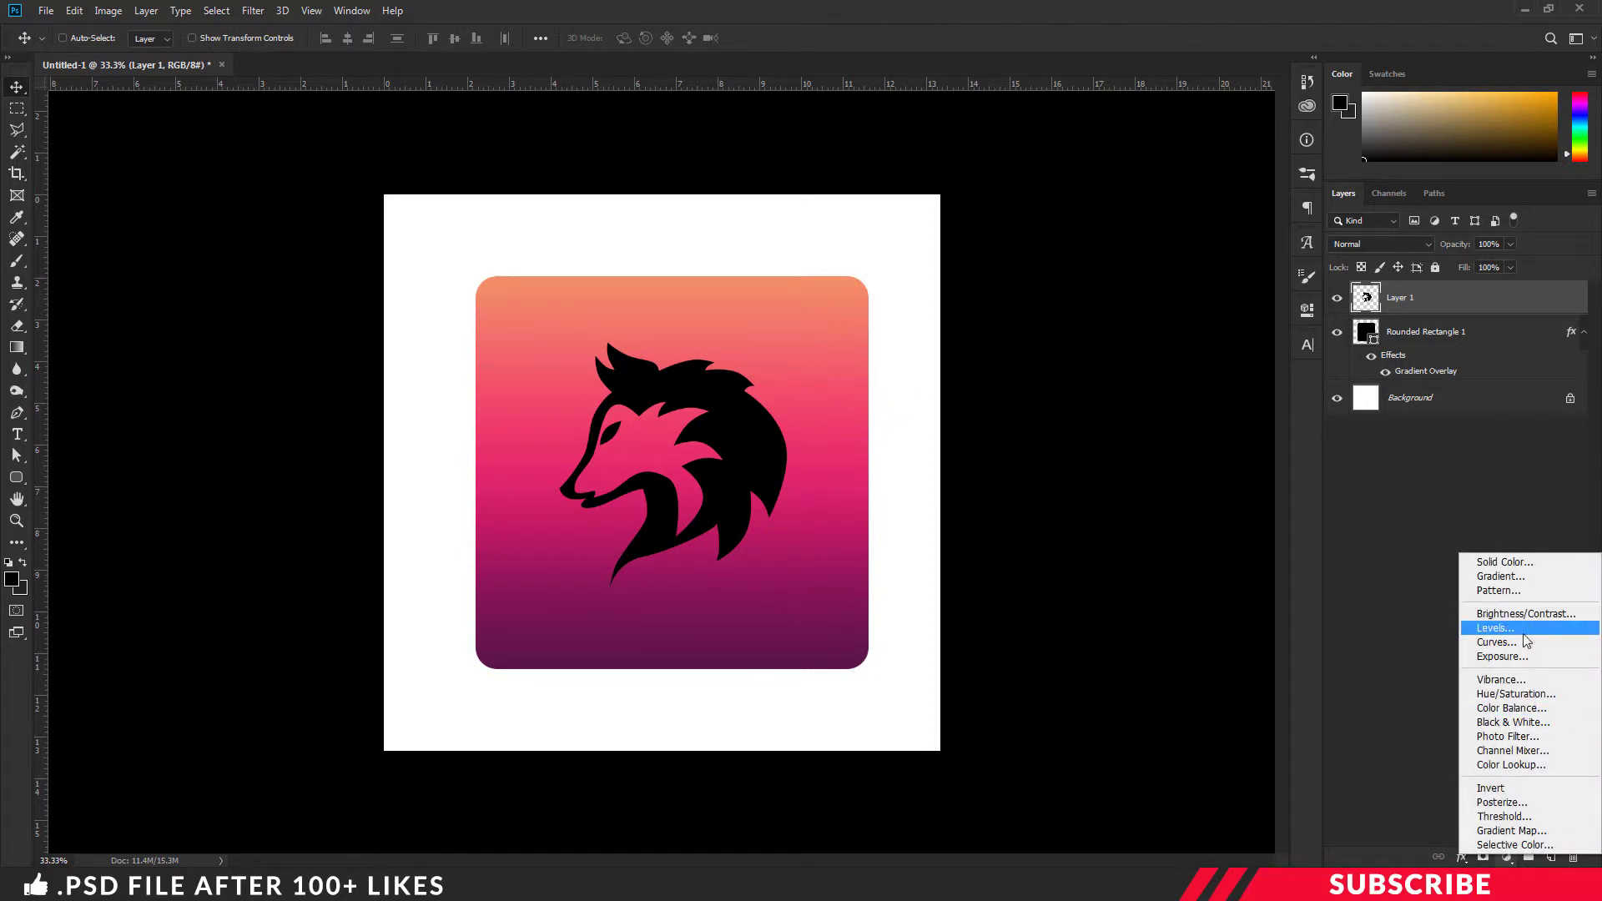
Add a Hue/Saturation layer clipped to the wolf with Lightness at +100
left_click(1497, 692)
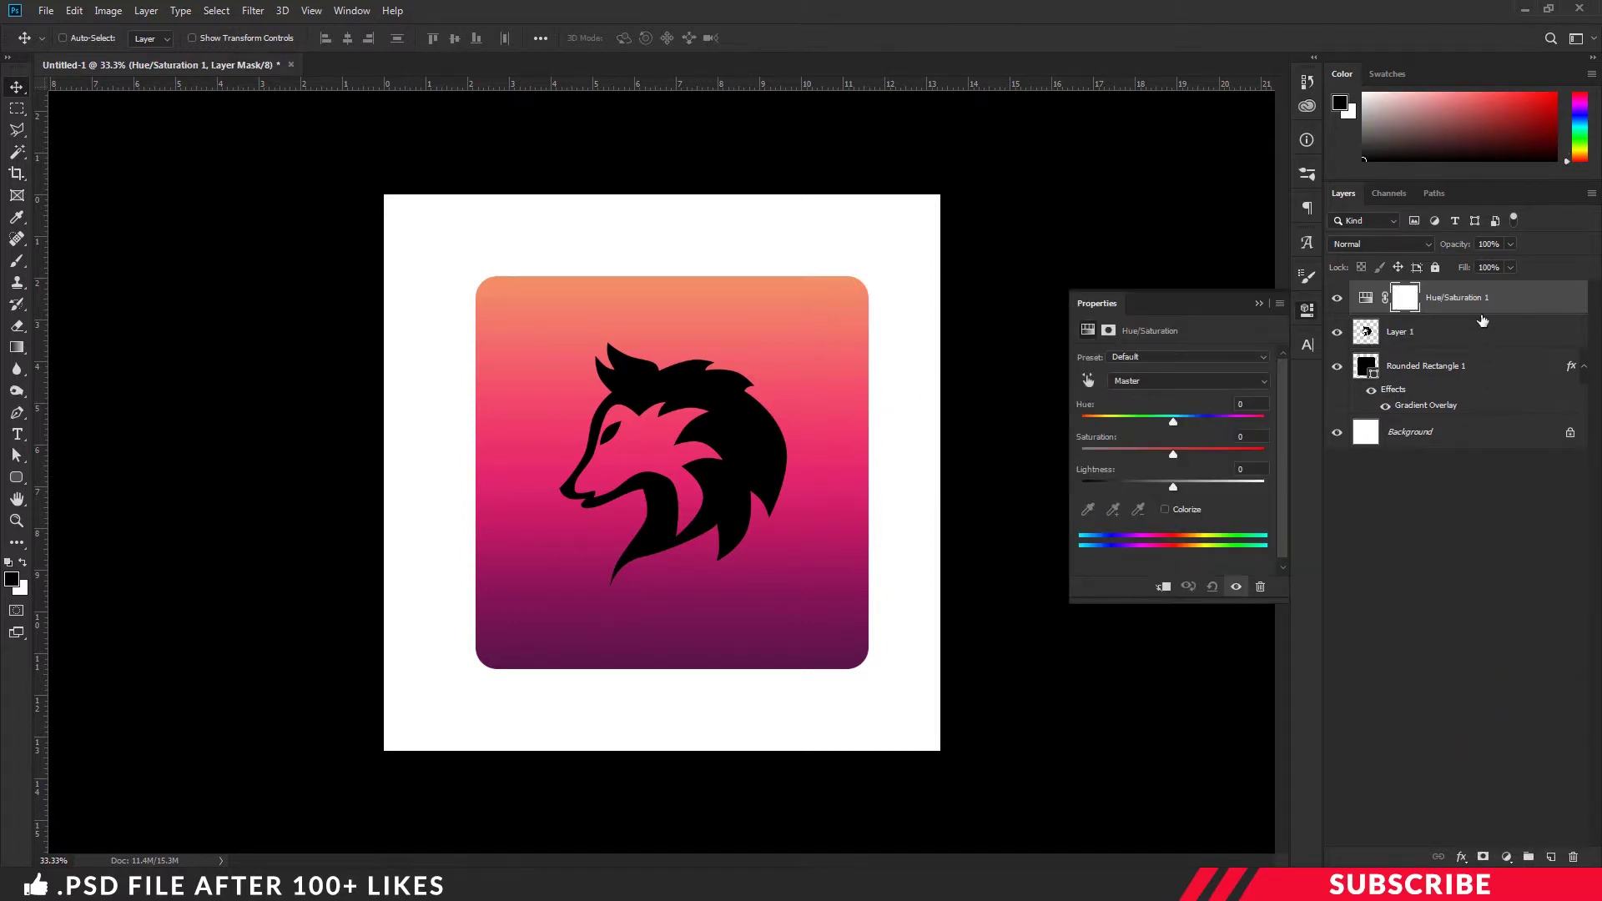
right_click(1483, 312)
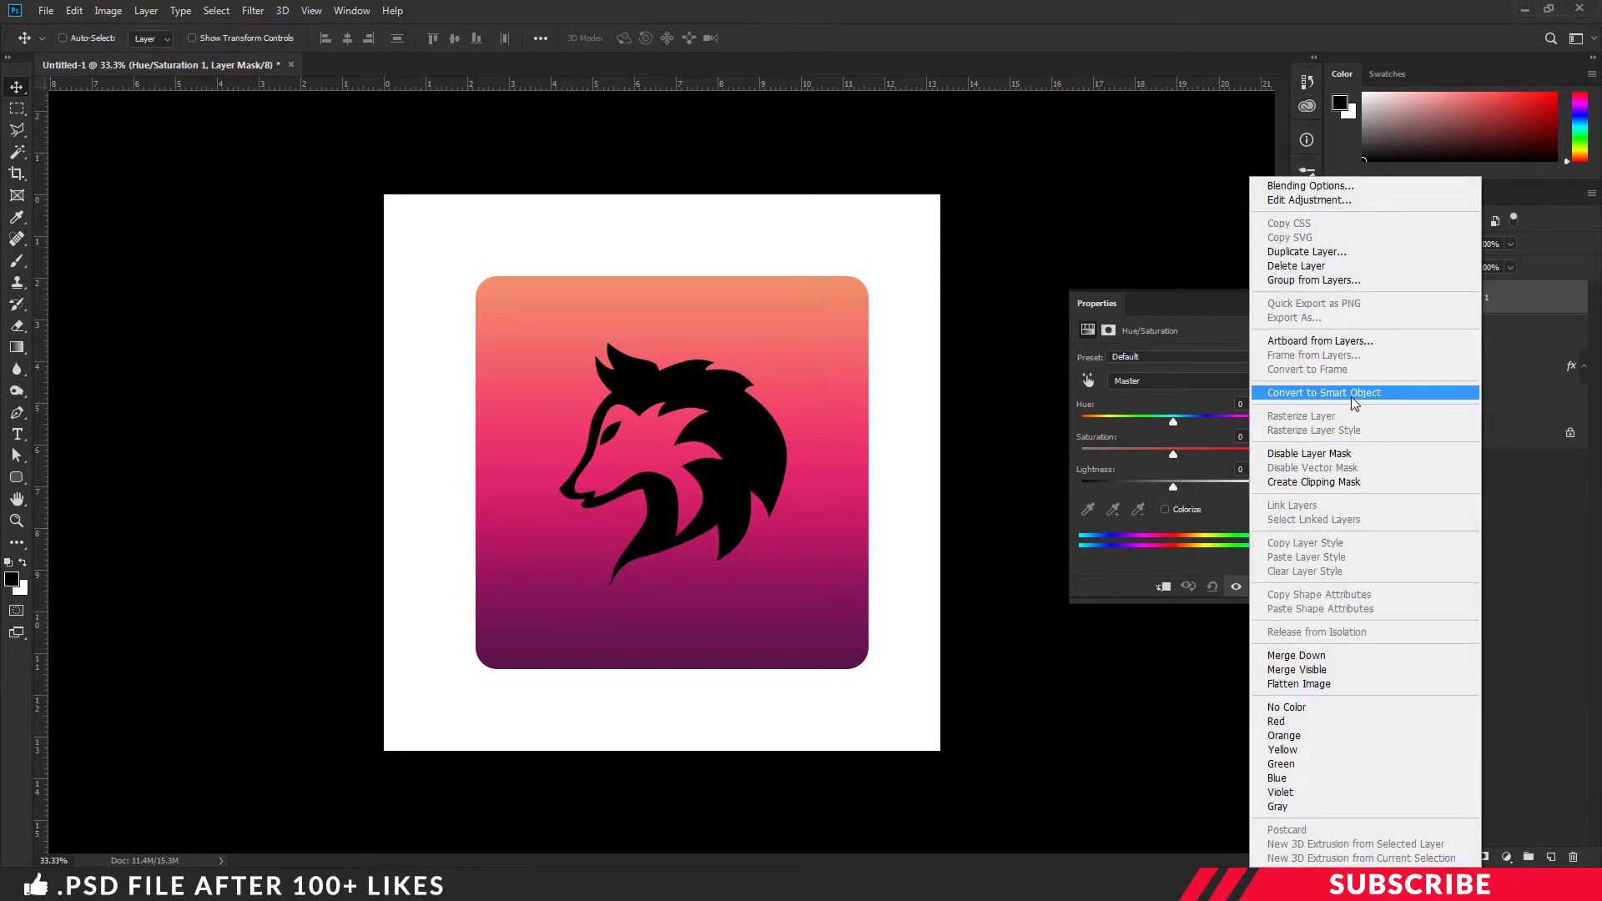
left_click(1337, 484)
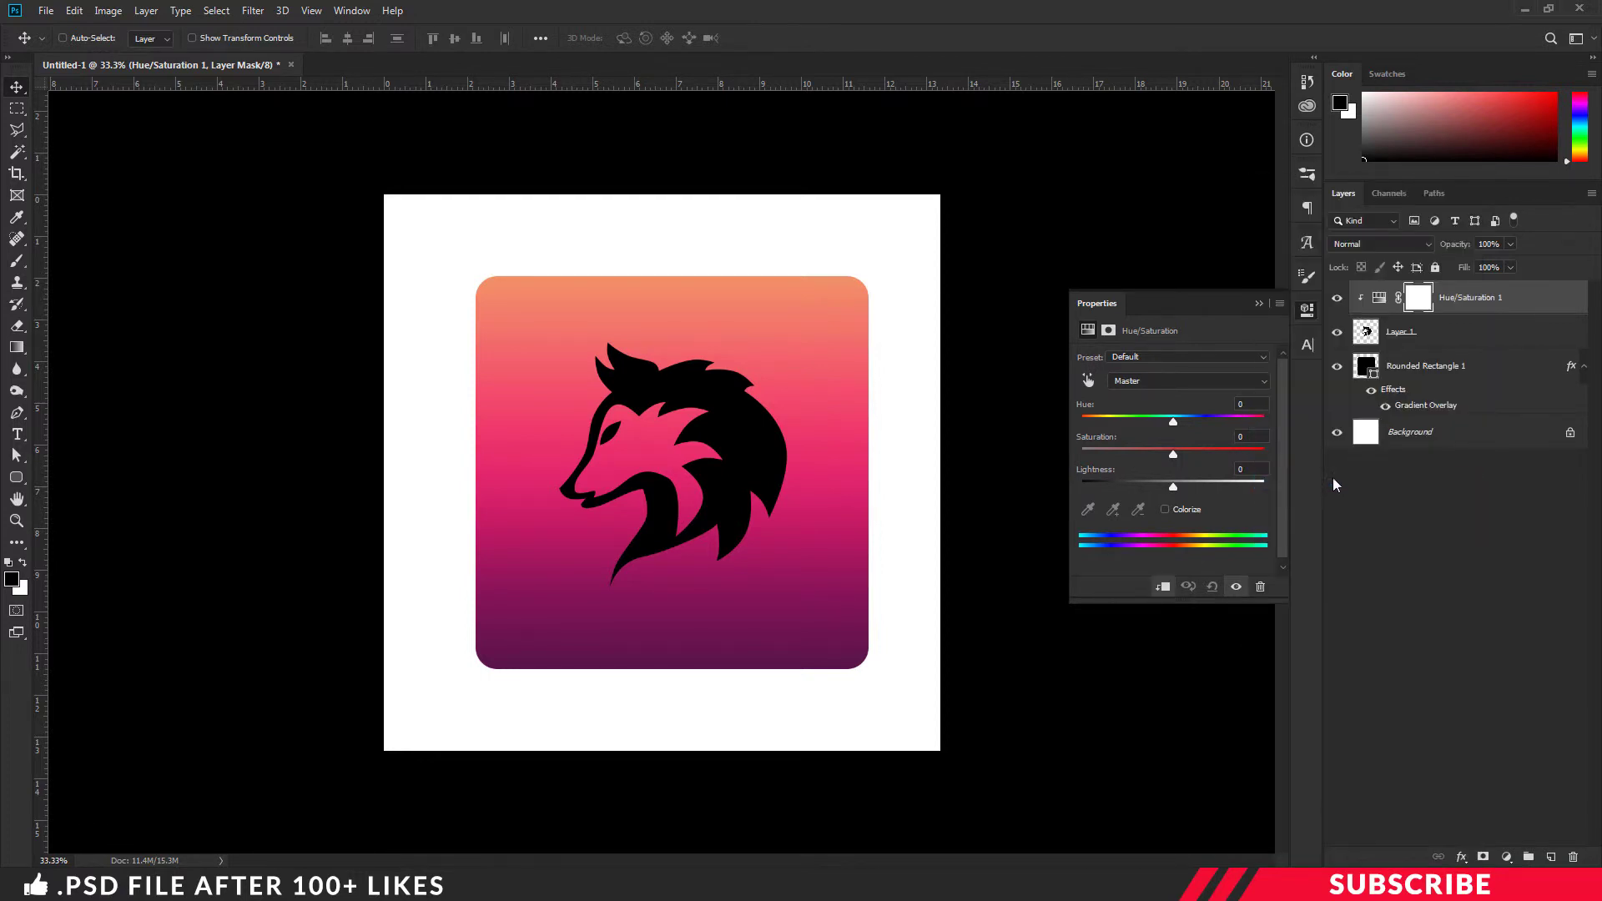
left_click_drag(1173, 487, 1298, 492)
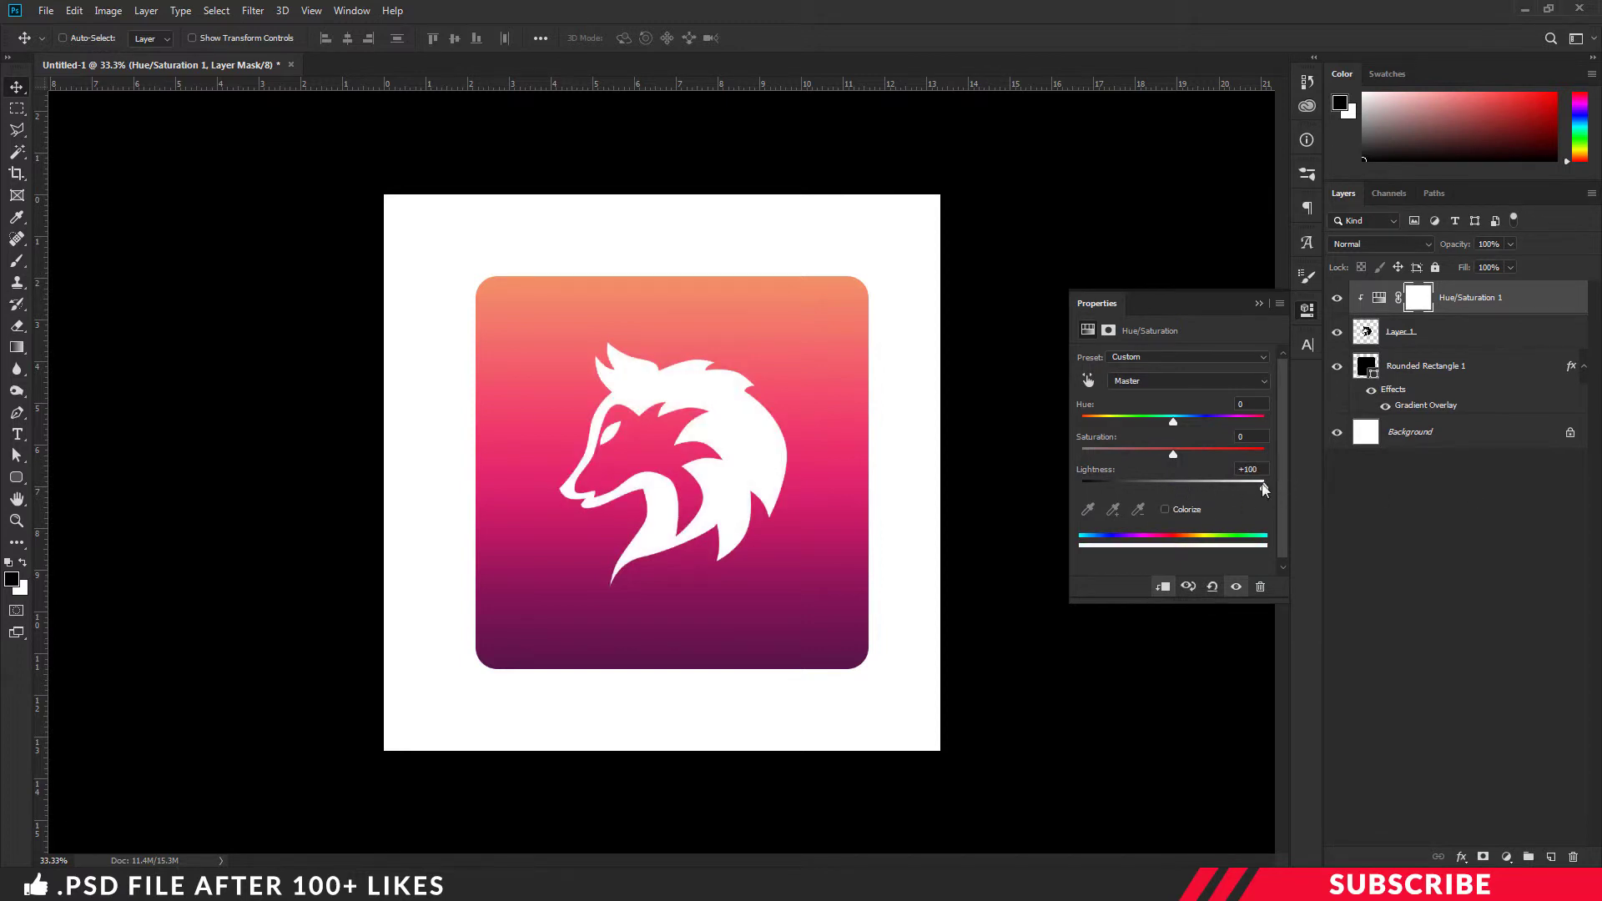
left_click(1308, 309)
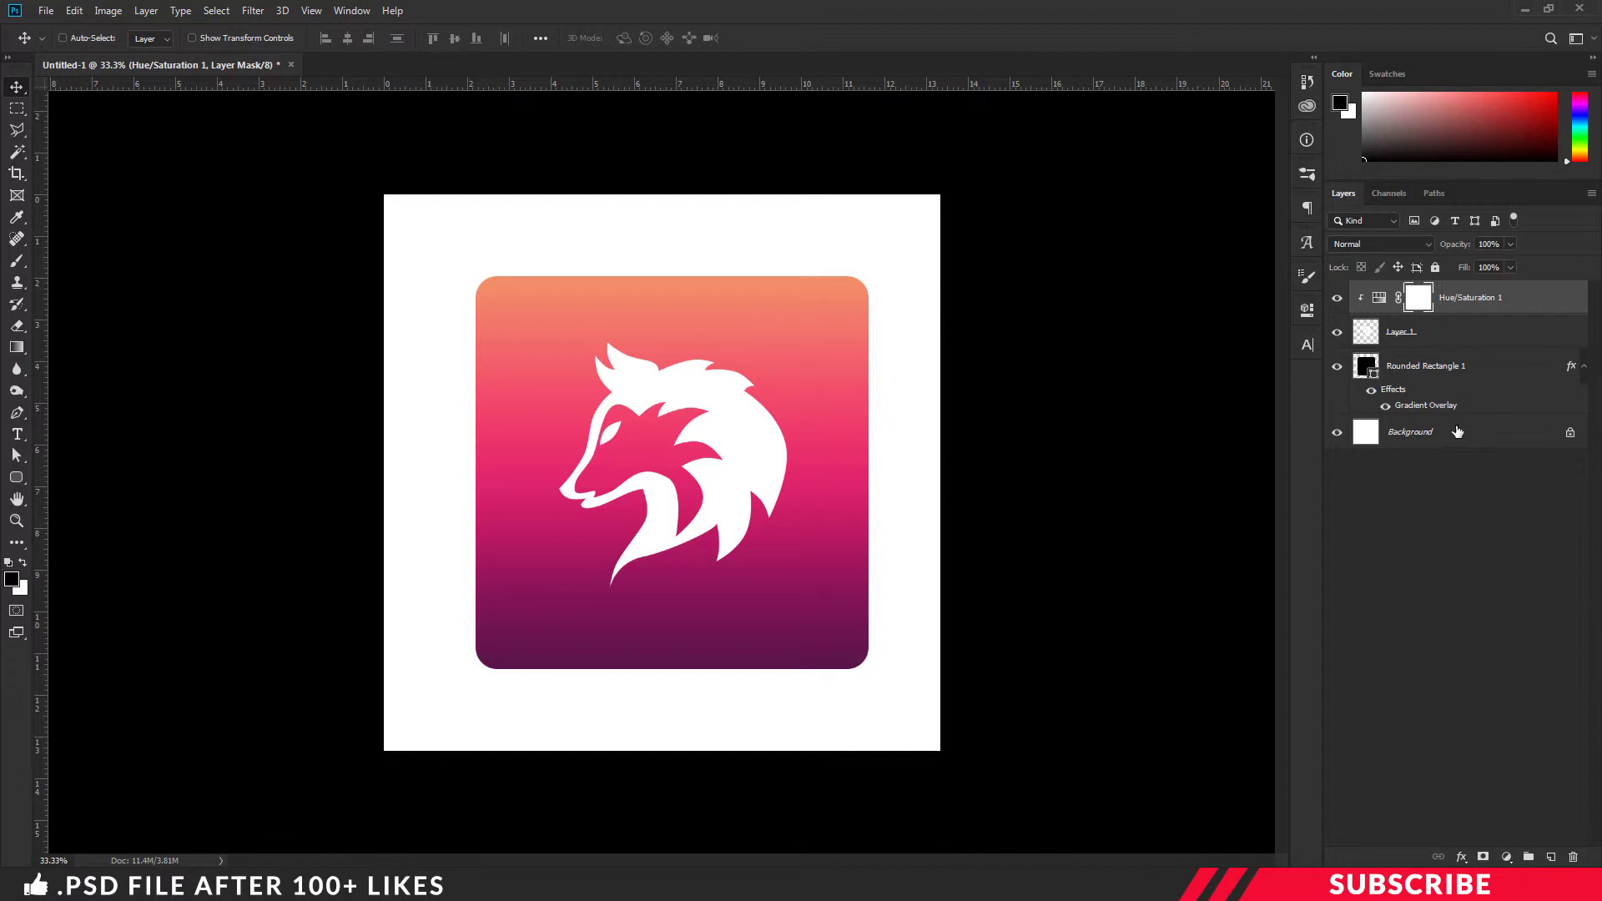
Hide the Background and Alt-merge the visible layers into a new Layer 2
left_click(1337, 432)
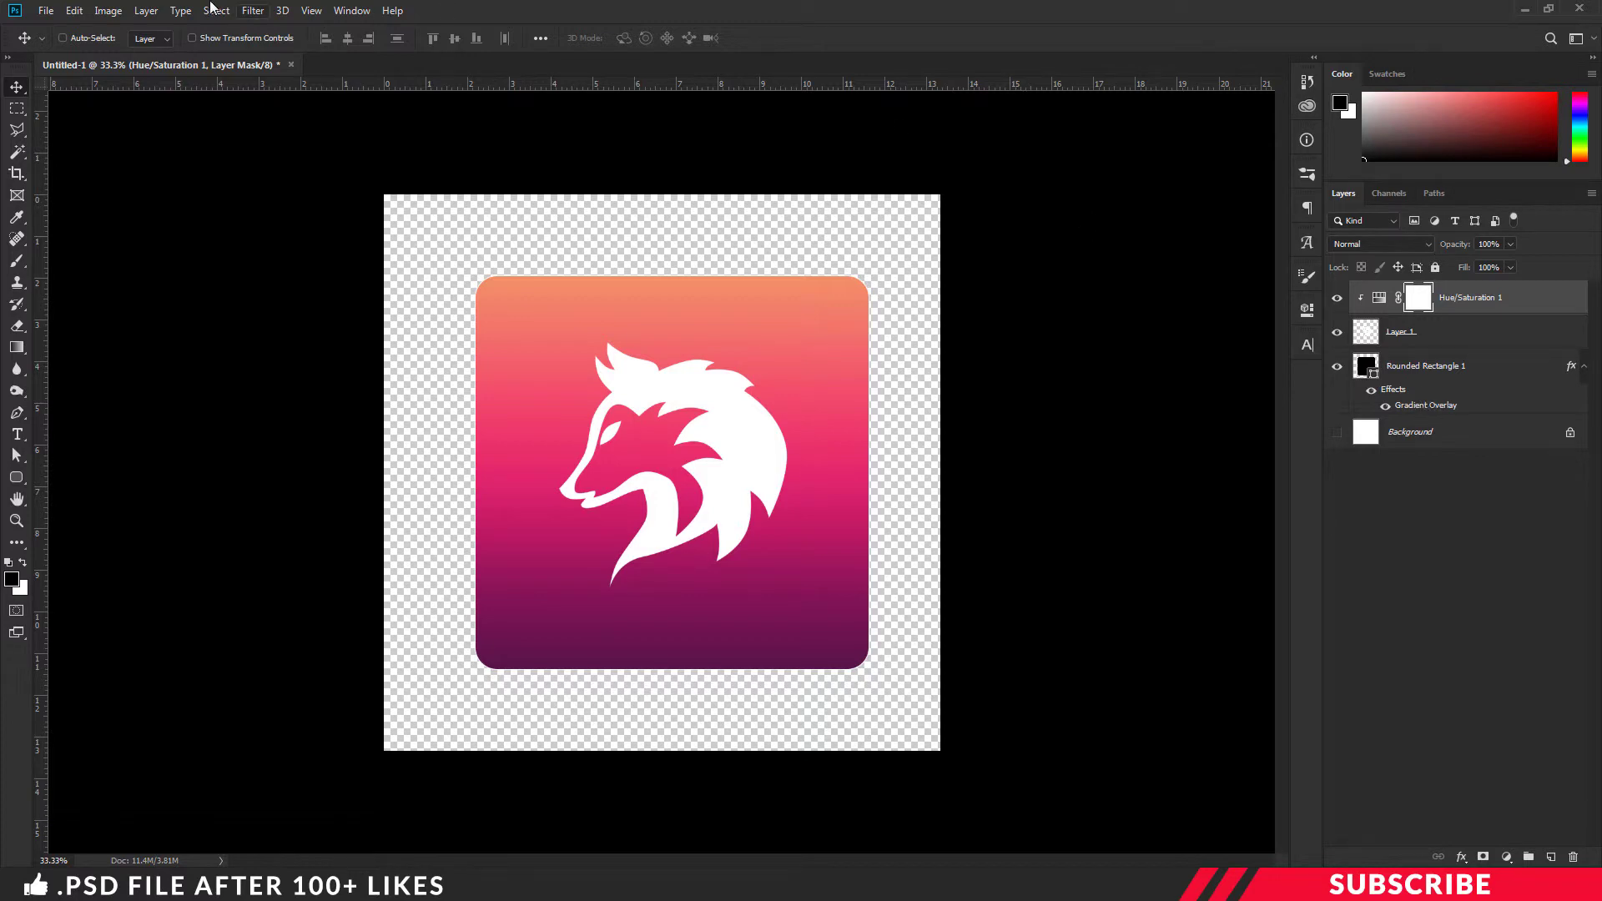
left_click(153, 11)
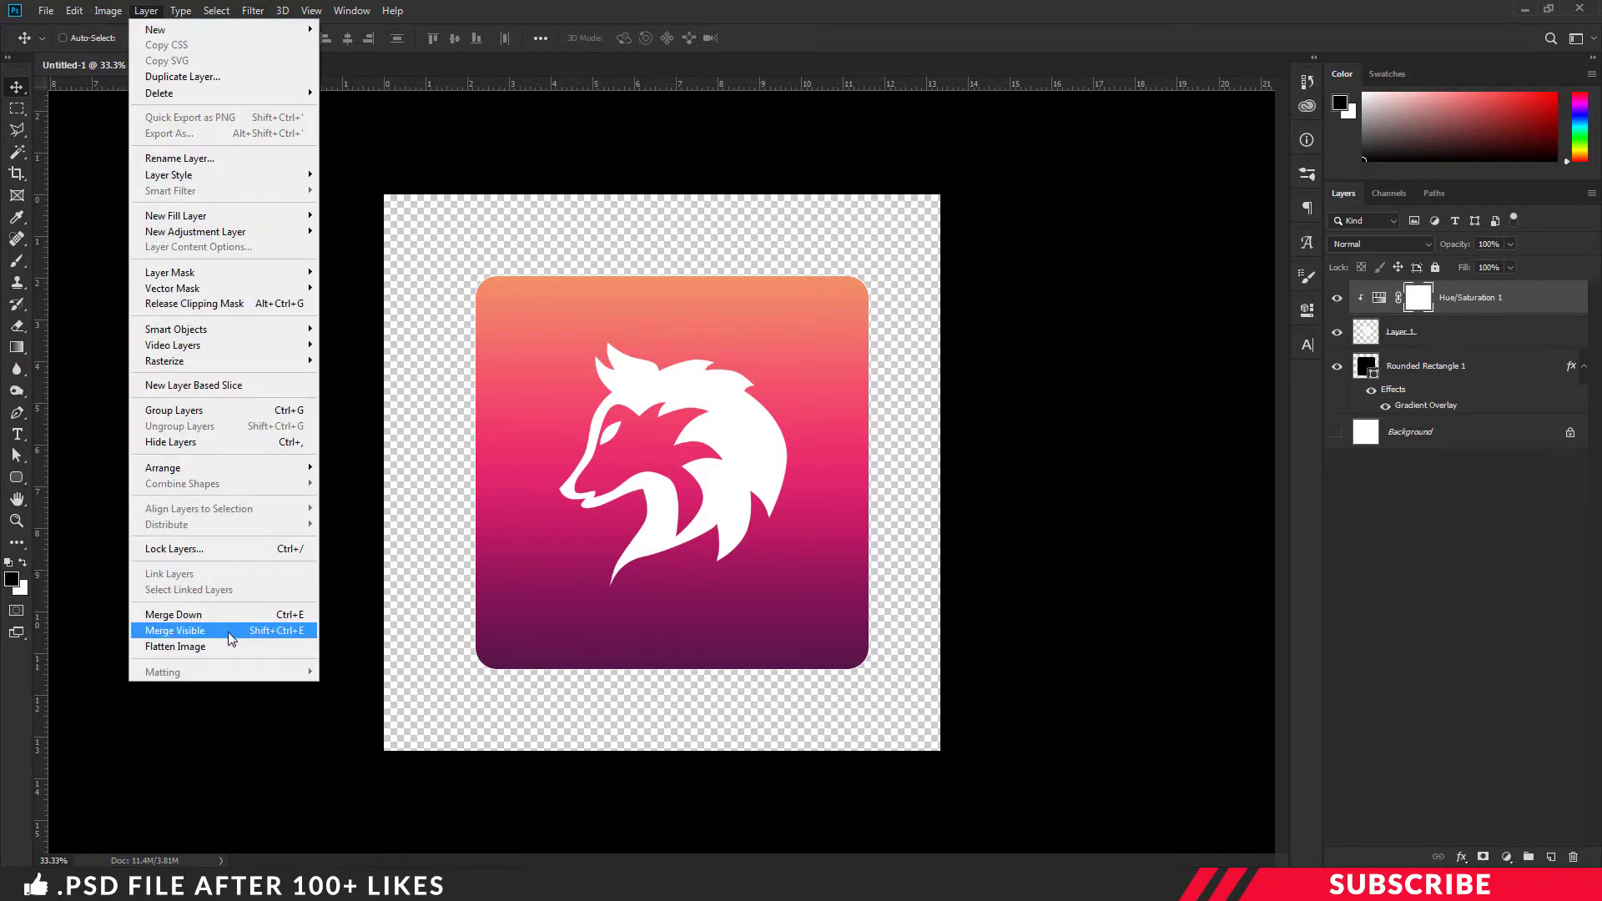
left_click(228, 633, "alt")
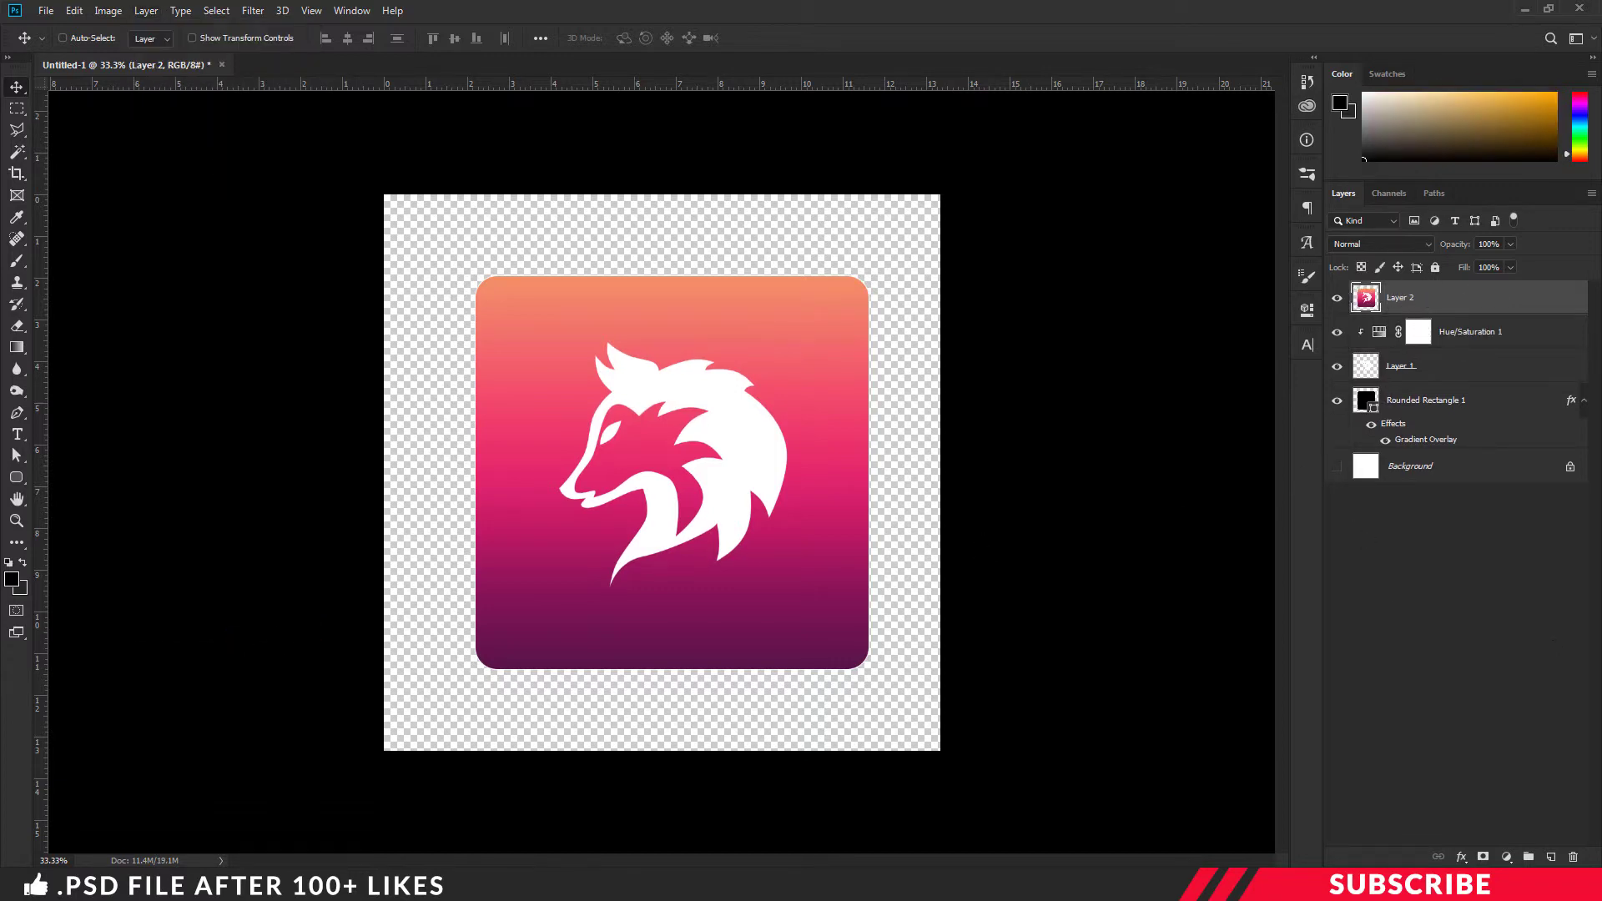
Add an empty Layer 3 clipped to the merged icon
left_click(1551, 858)
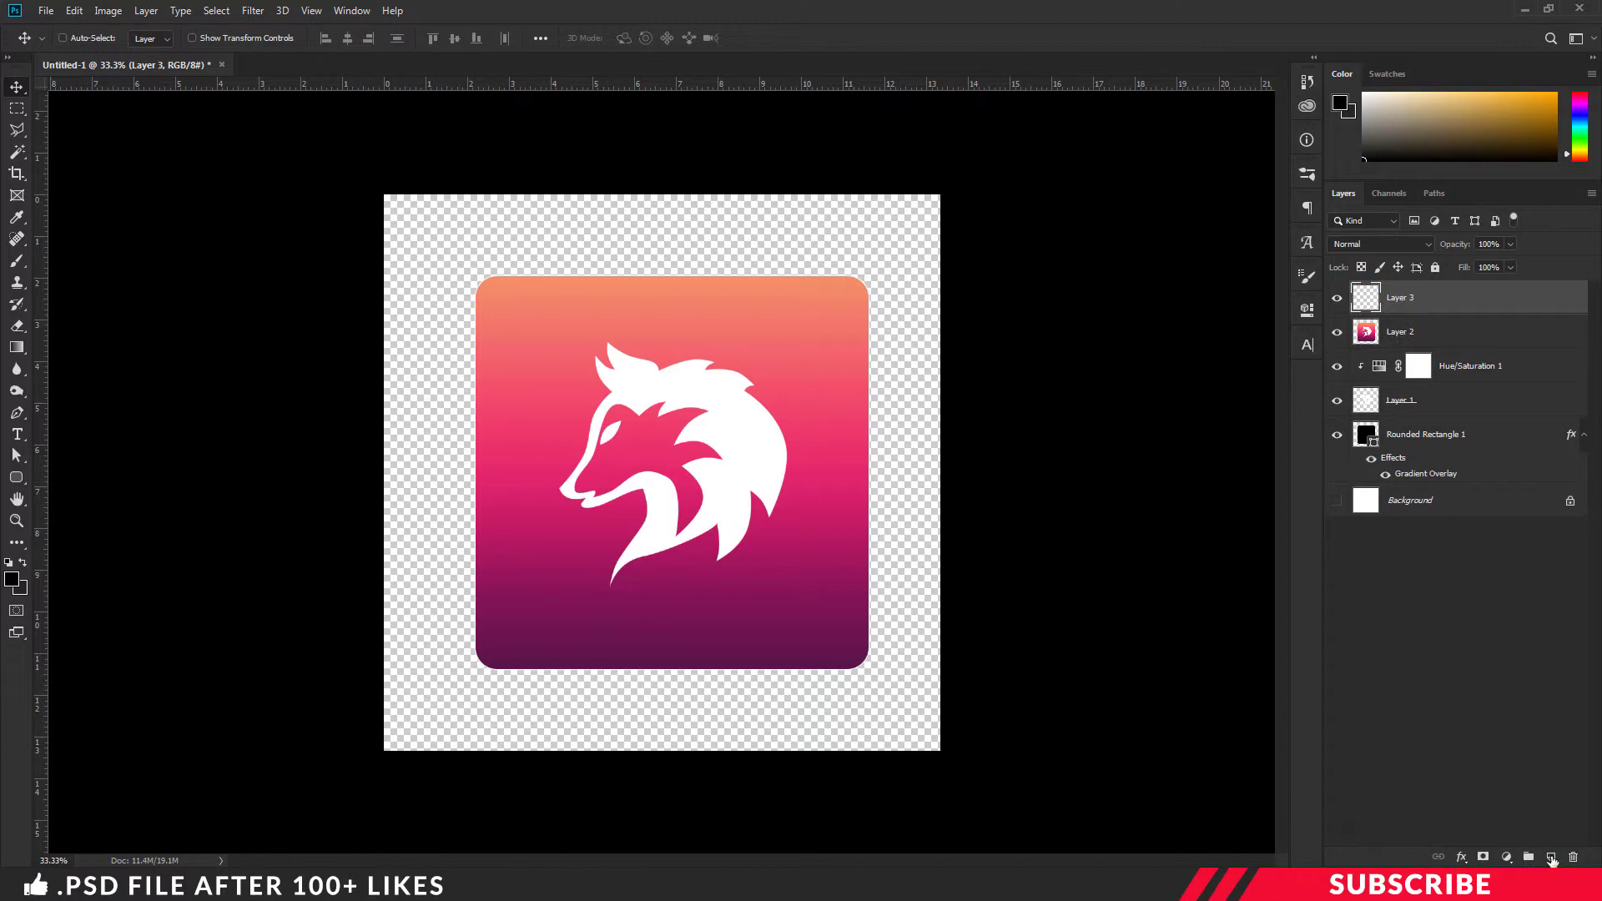
right_click(1446, 302)
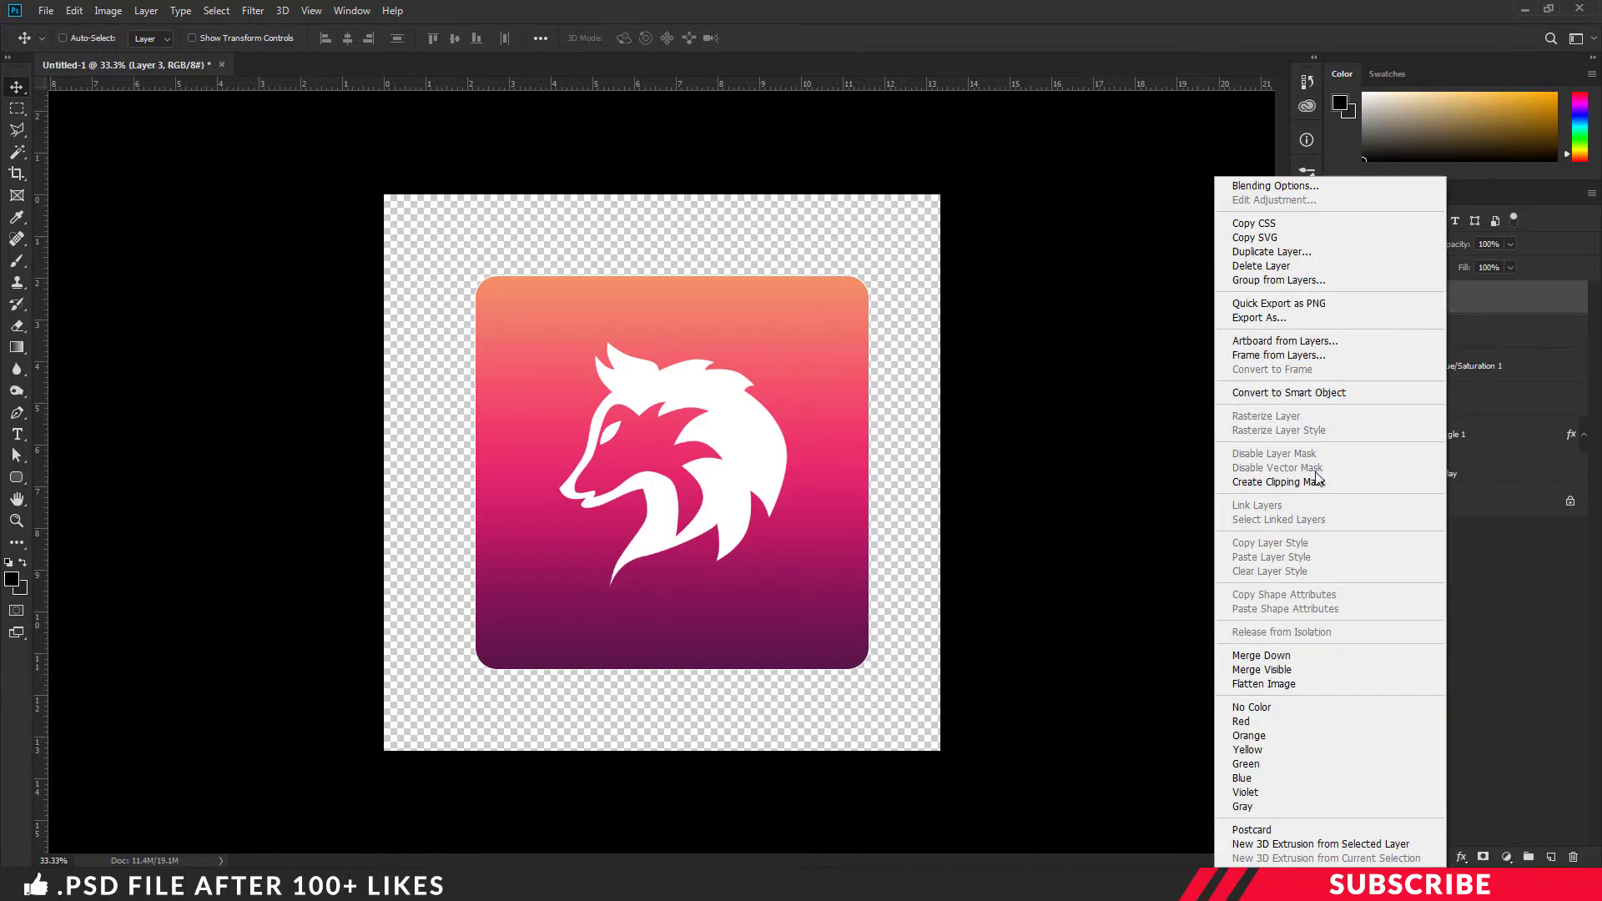
left_click(1277, 481)
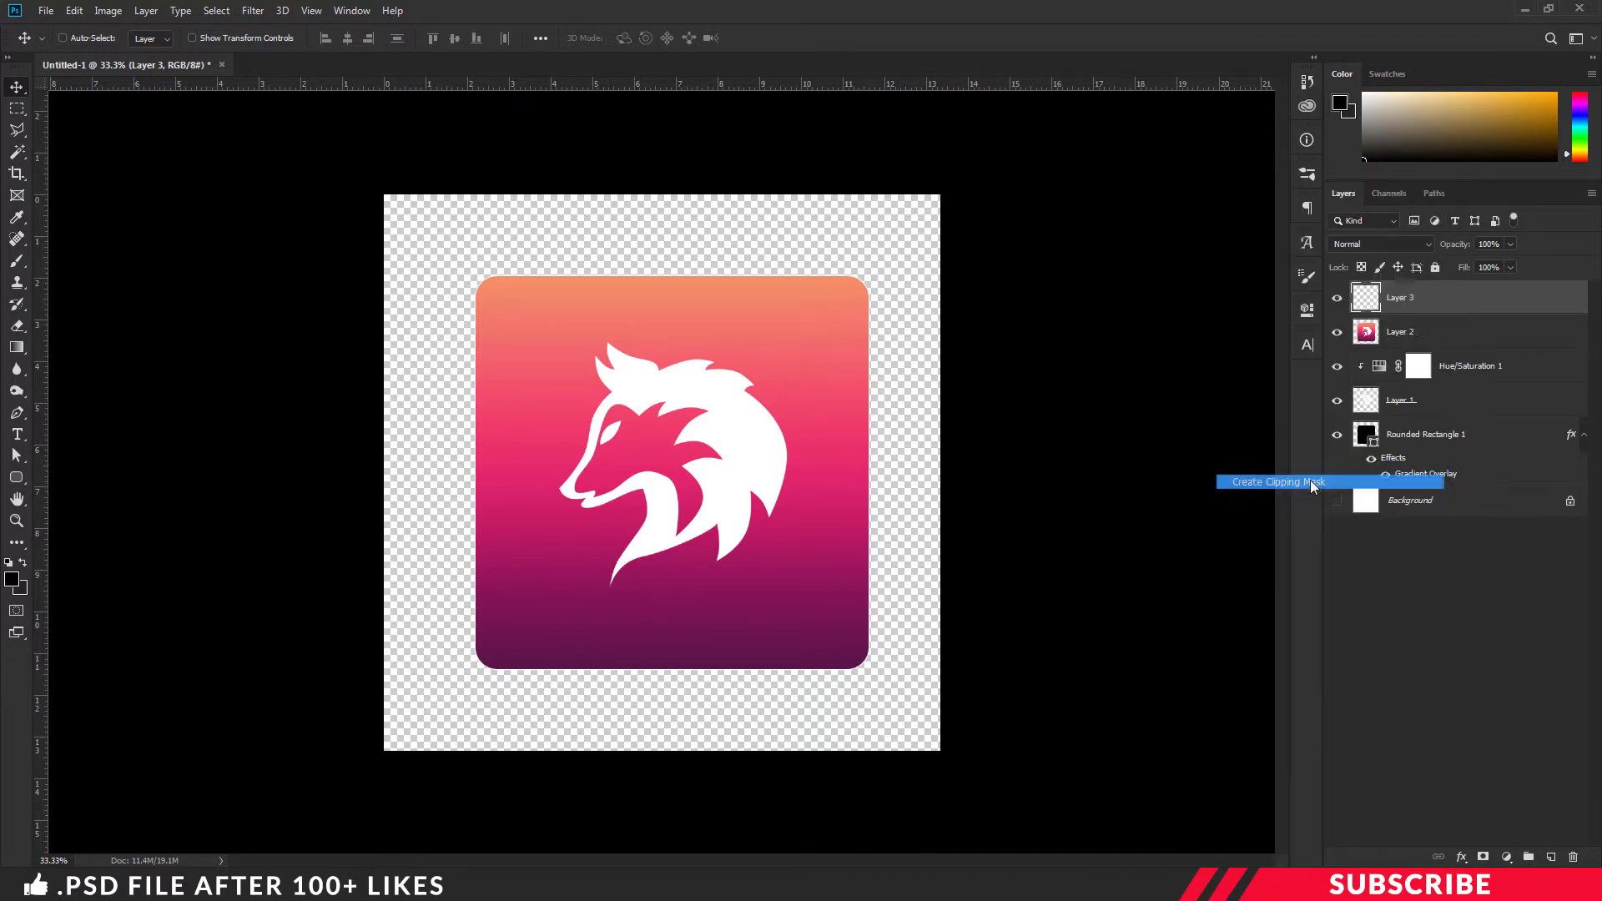
Set the foreground colour to pure white
left_click(11, 579)
left_click_drag(1135, 588, 1070, 515)
left_click(1498, 575)
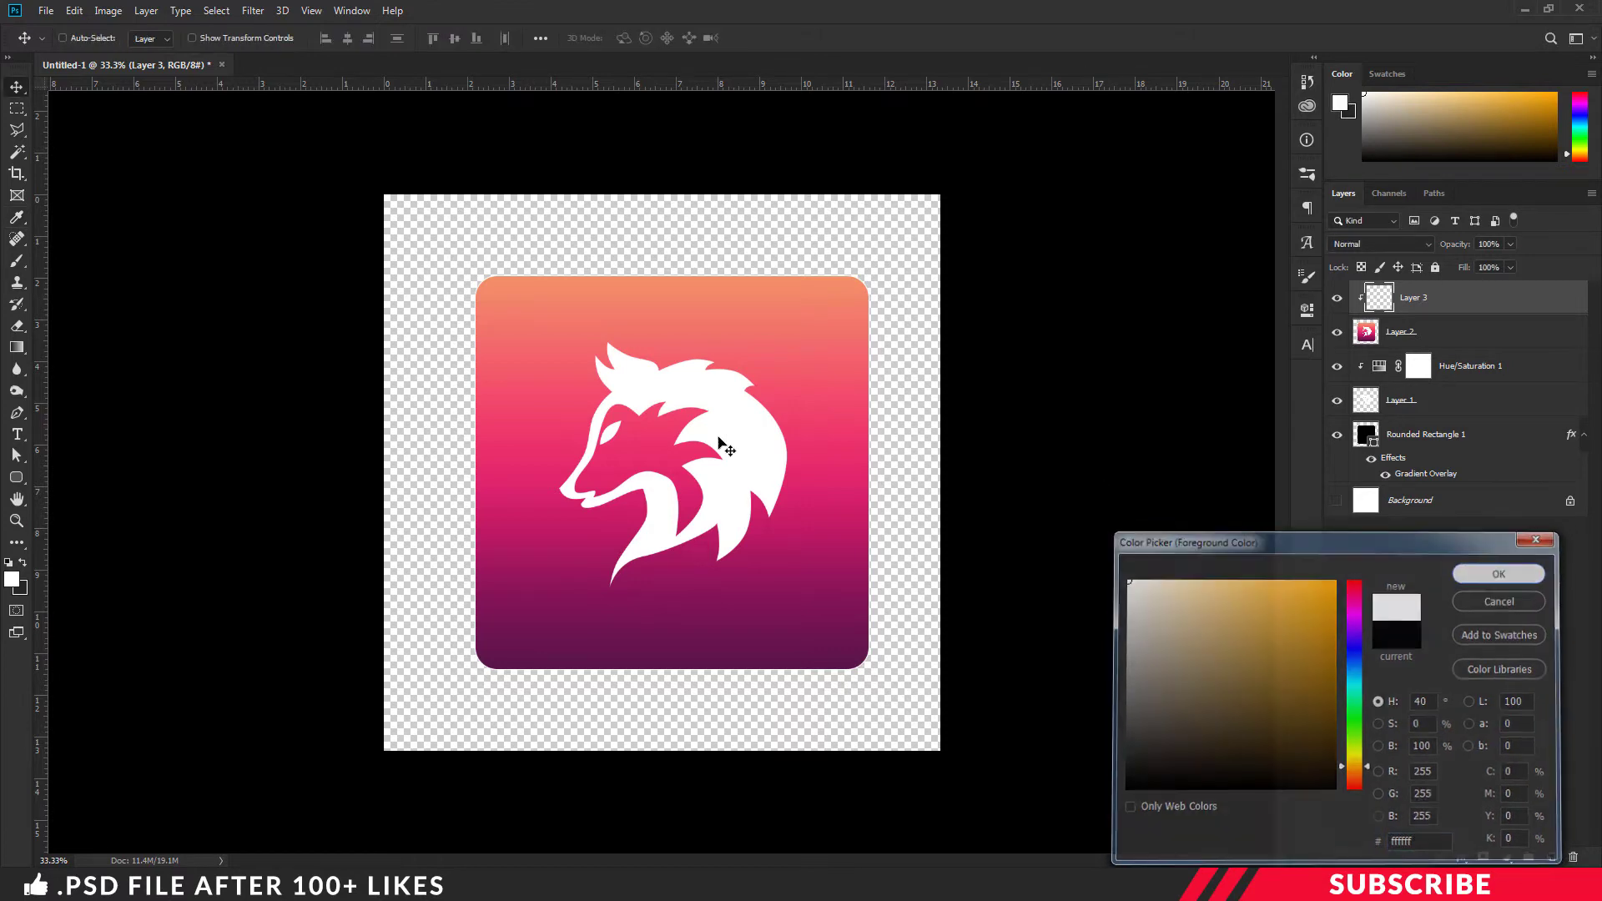
Draw a large white ellipse over the icon's top half and nudge it up-left
left_click(17, 477)
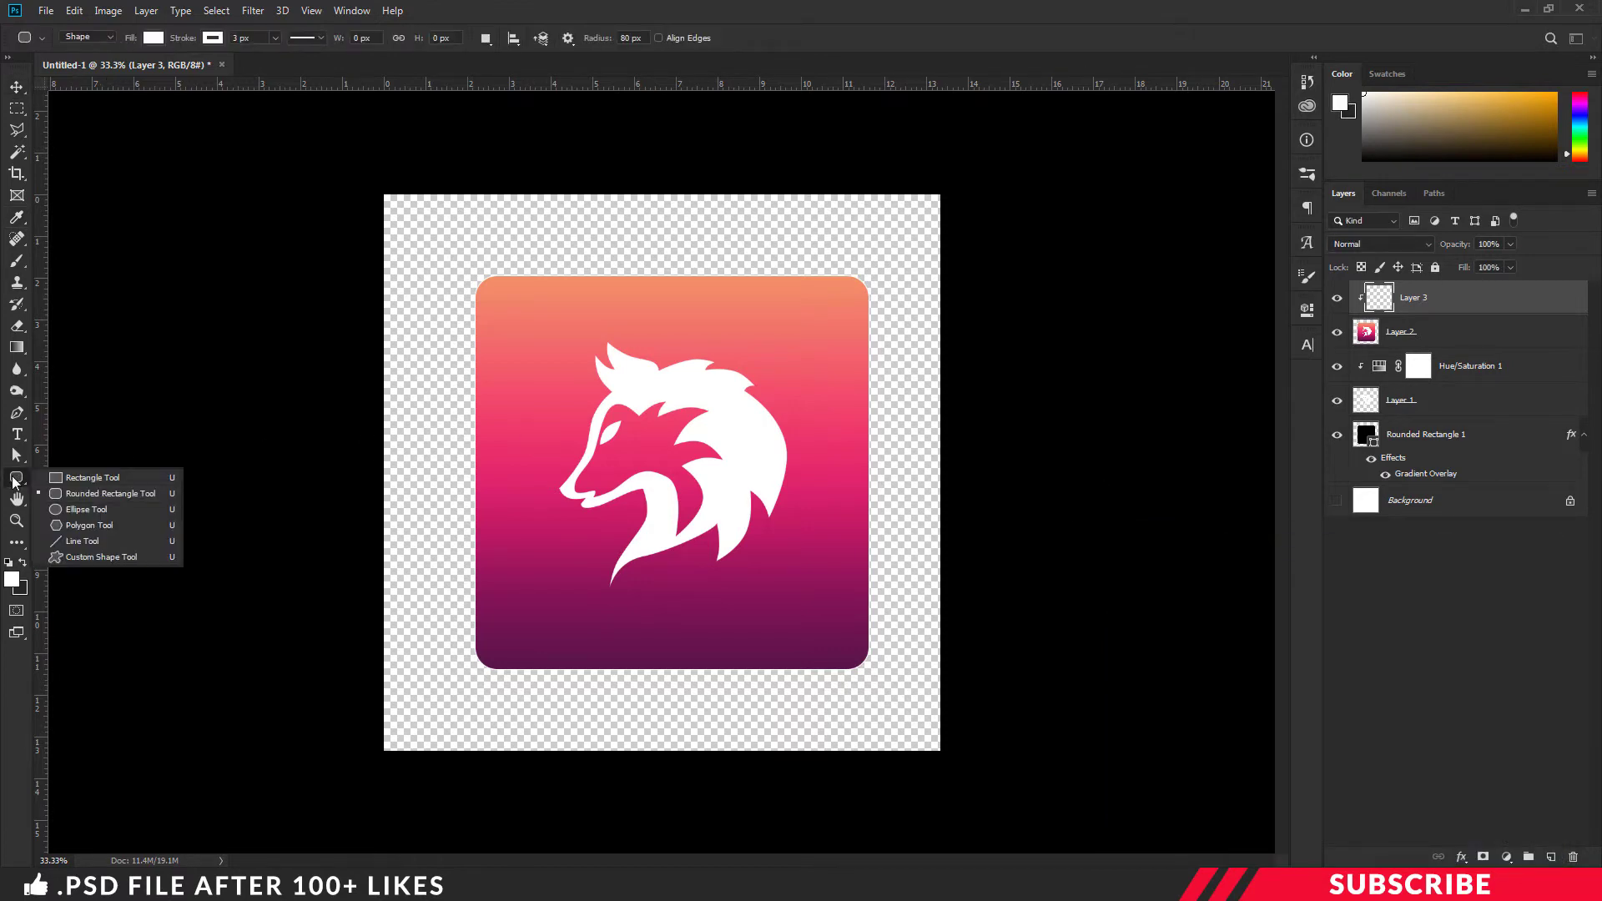
left_click(102, 509)
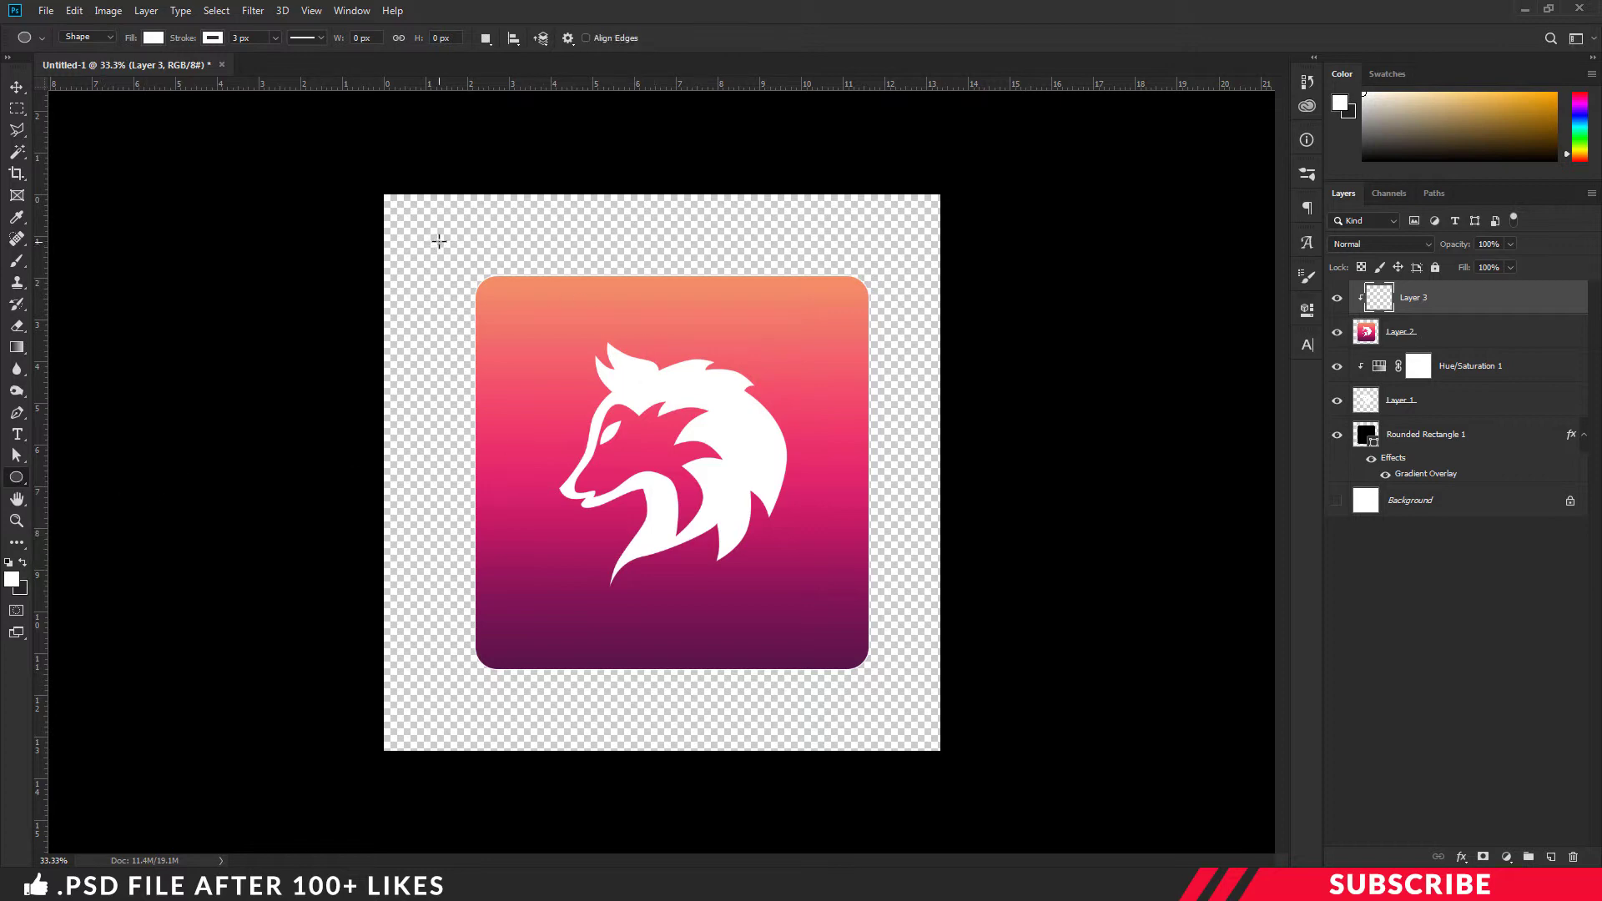
left_click_drag(430, 230, 965, 514)
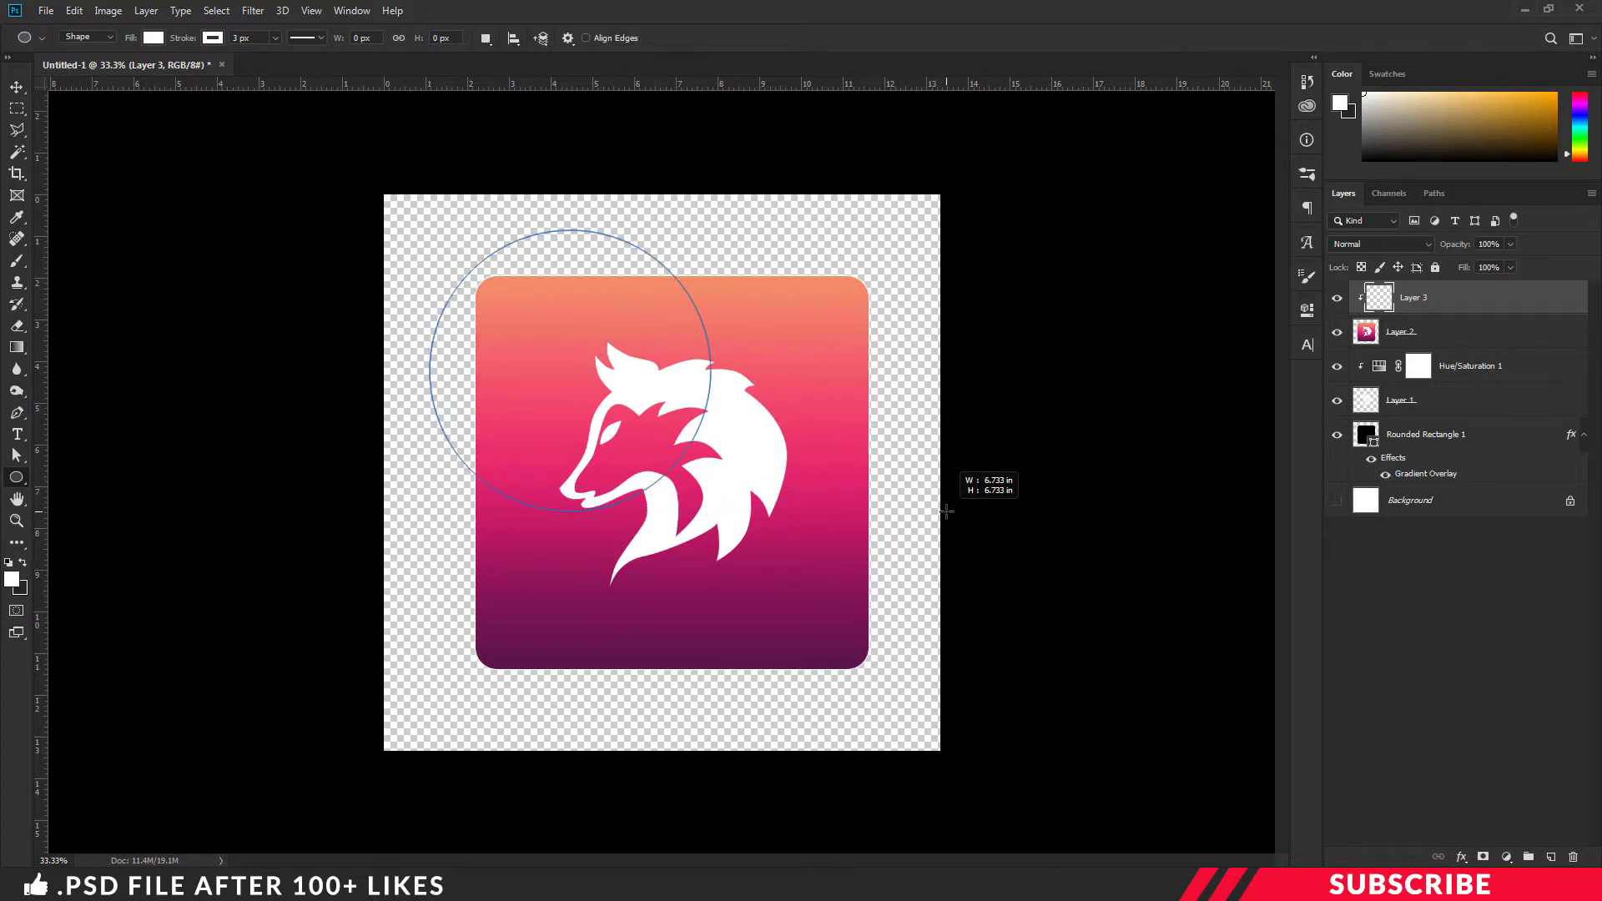
left_click_drag(964, 514, 950, 513)
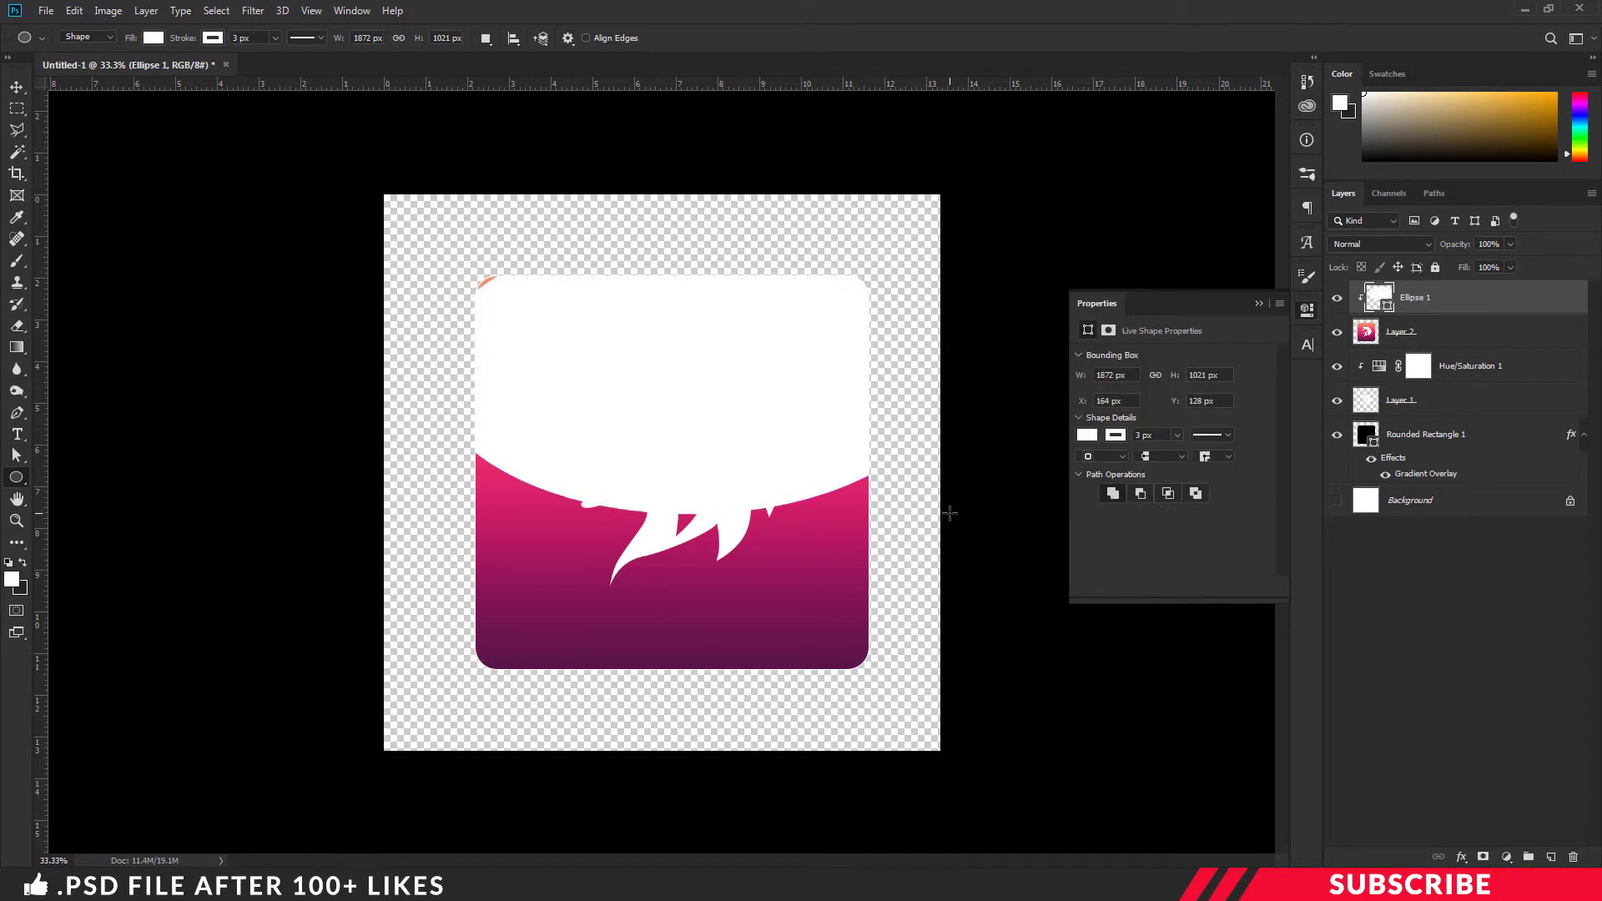
key("ctrl+t")
left_click_drag(839, 388, 829, 384)
key("Return")
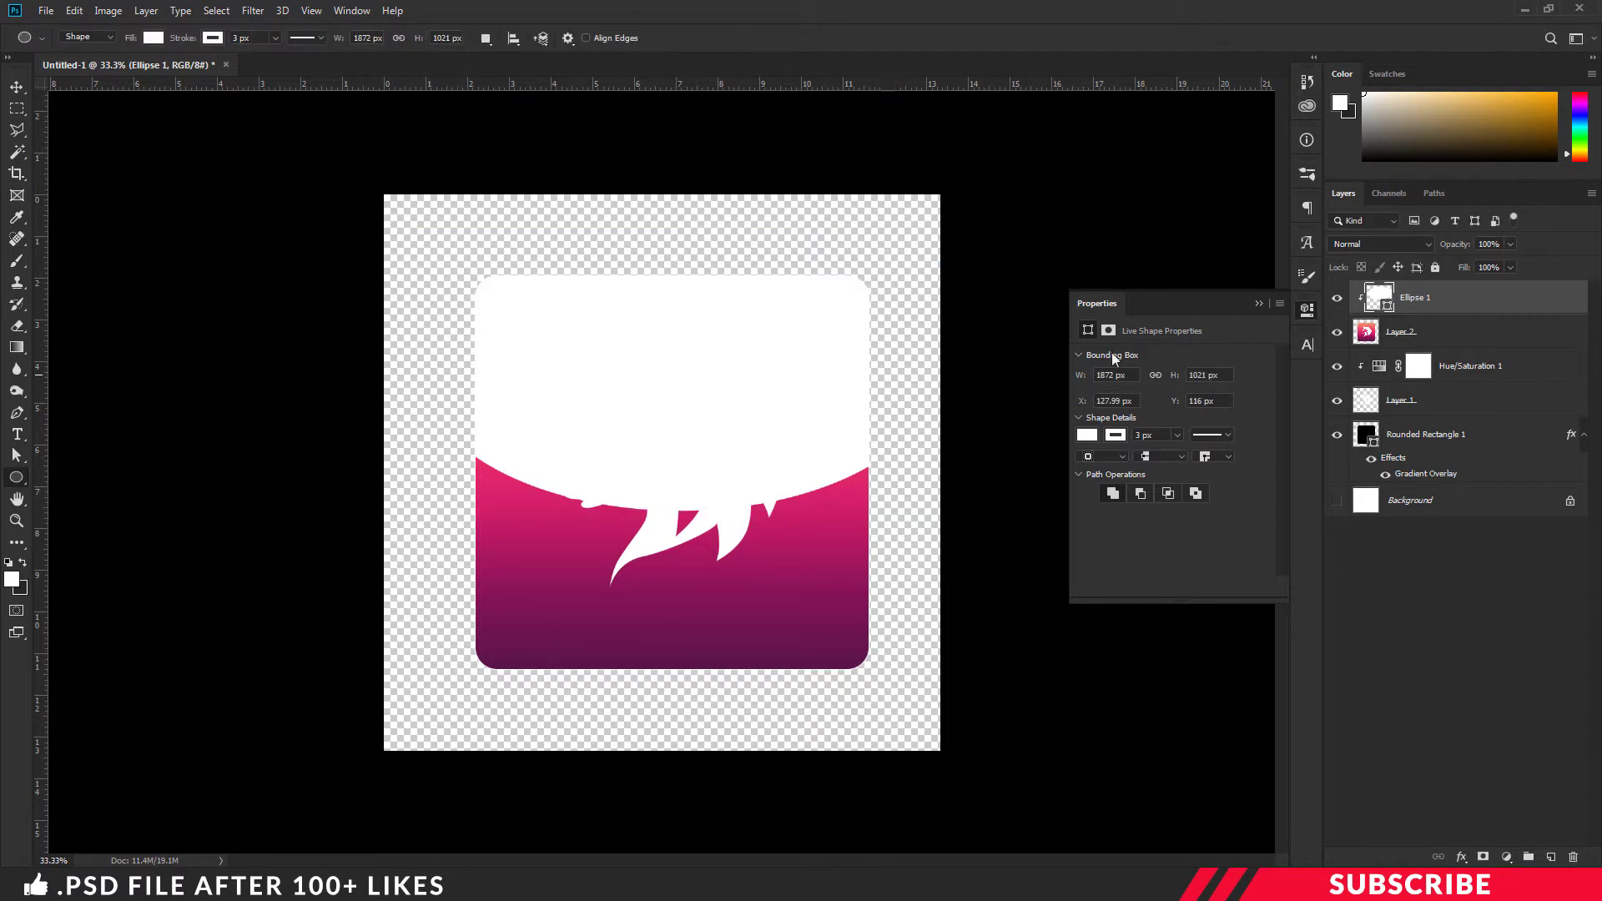
Lower the Ellipse 1 layer's opacity to 20% for a soft gloss highlight
left_click(1307, 311)
left_click(1447, 242)
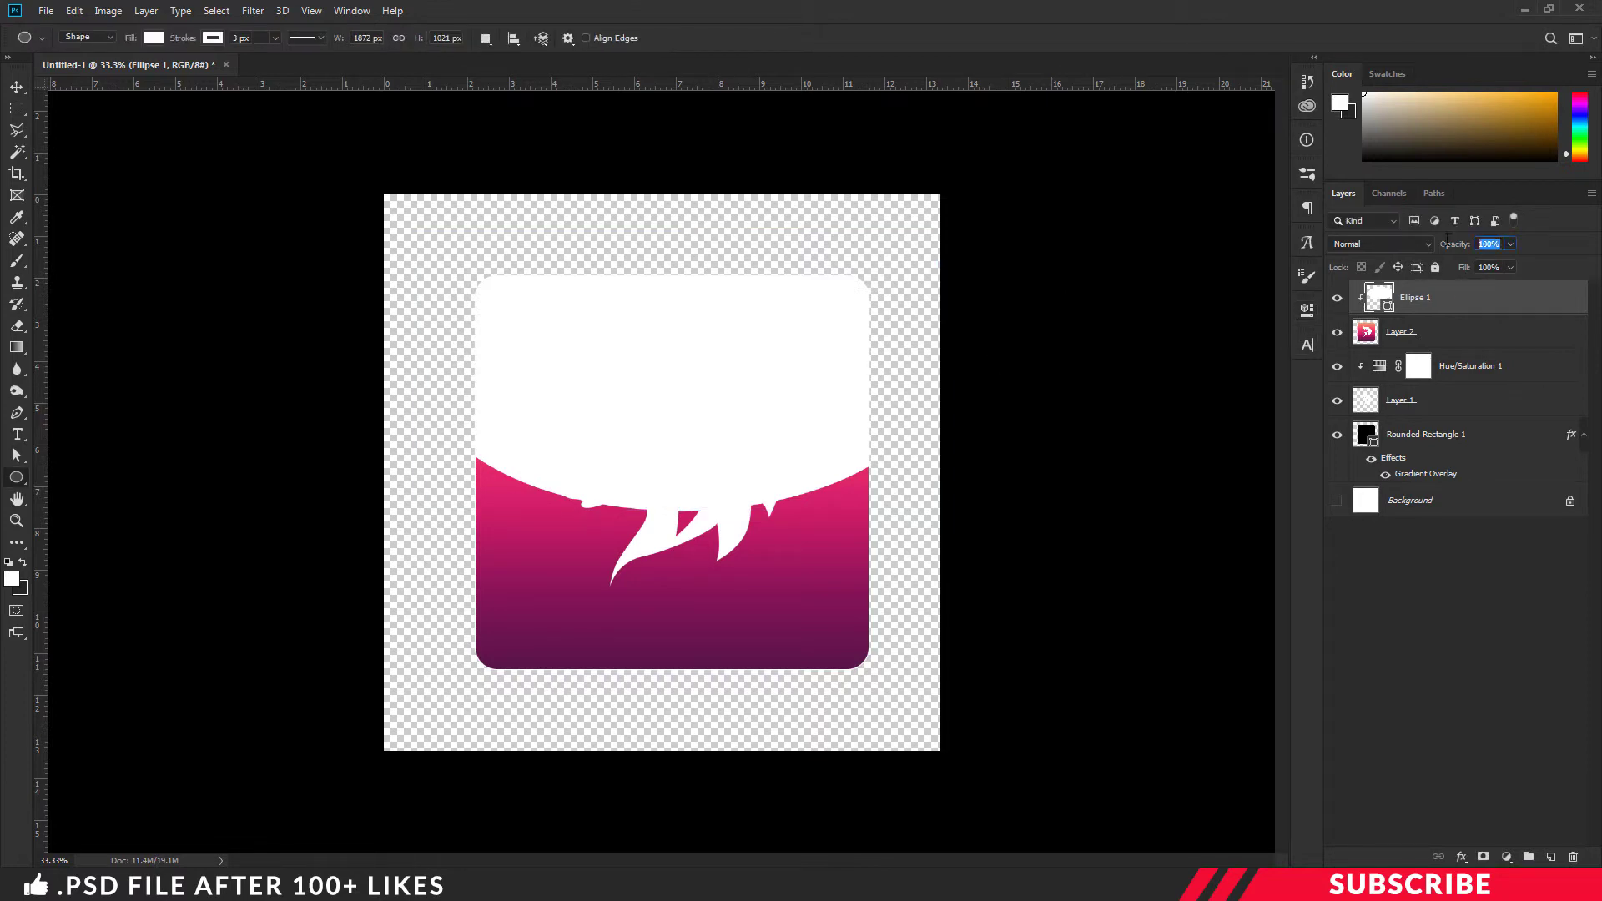
type("20")
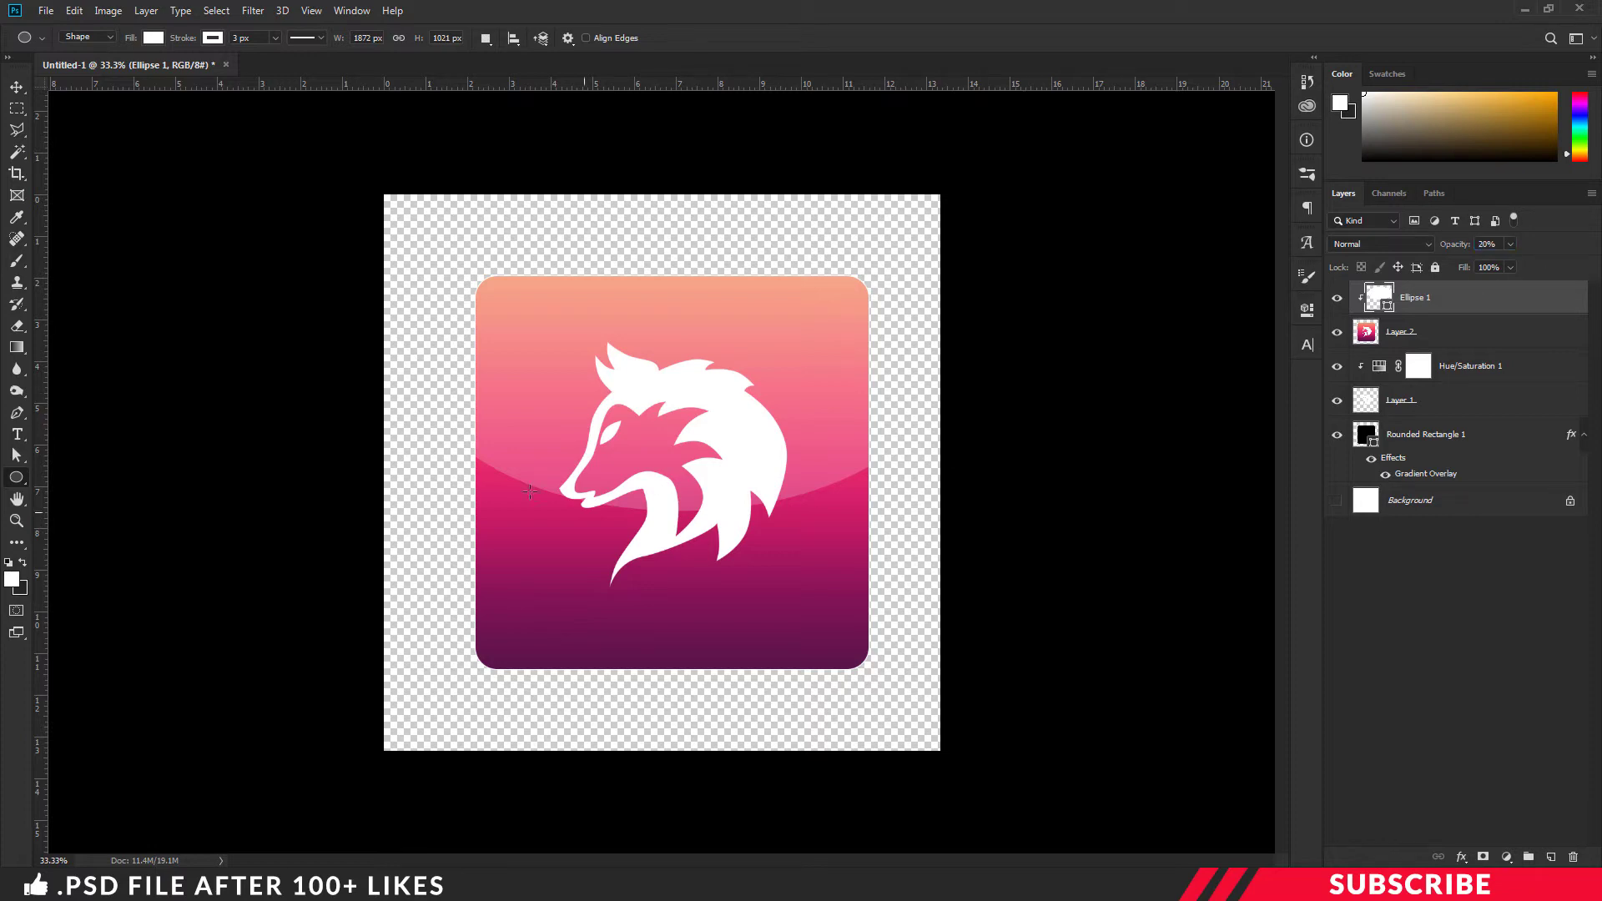
Switch to the Move tool, keep the Ellipse shape tool chosen, and bring up the File menu
left_click(17, 86)
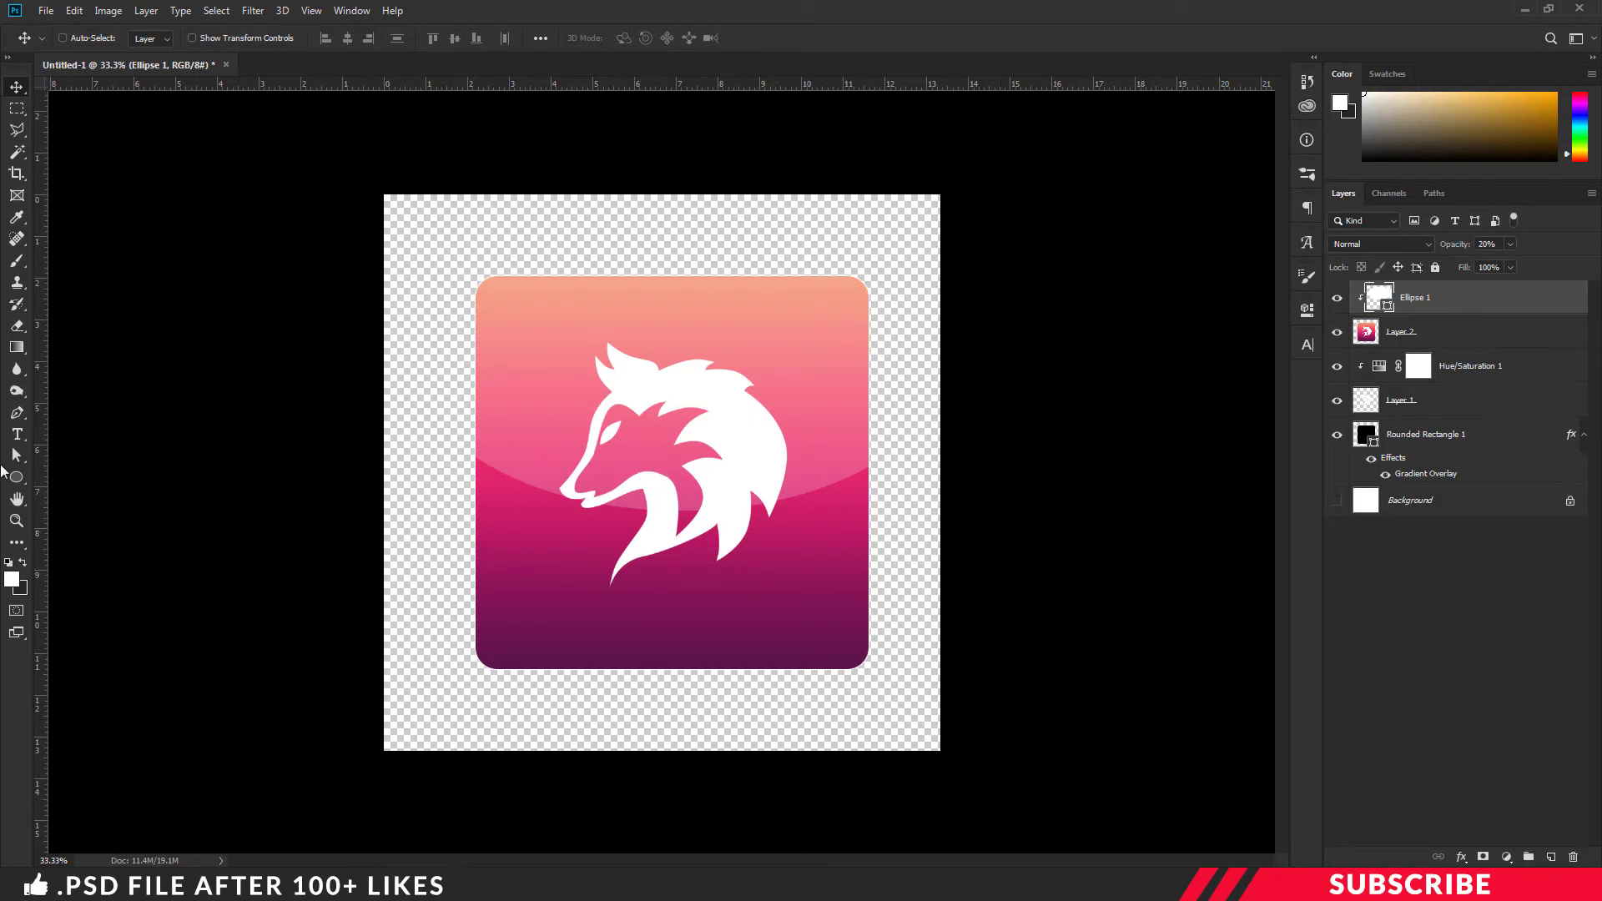
right_click(17, 478)
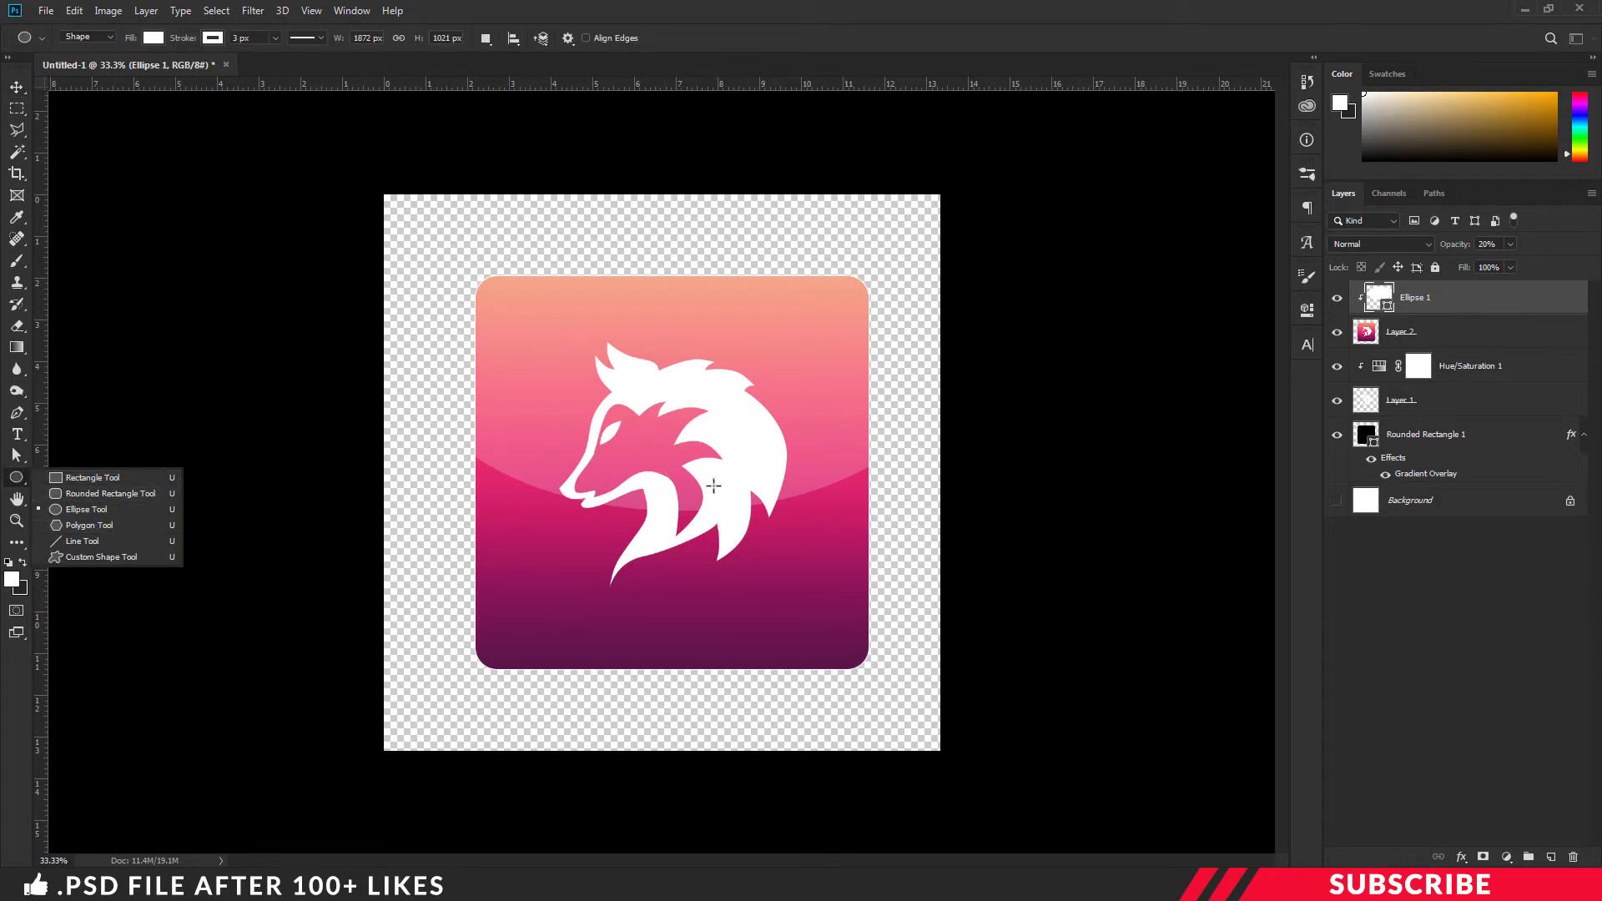
left_click(776, 38)
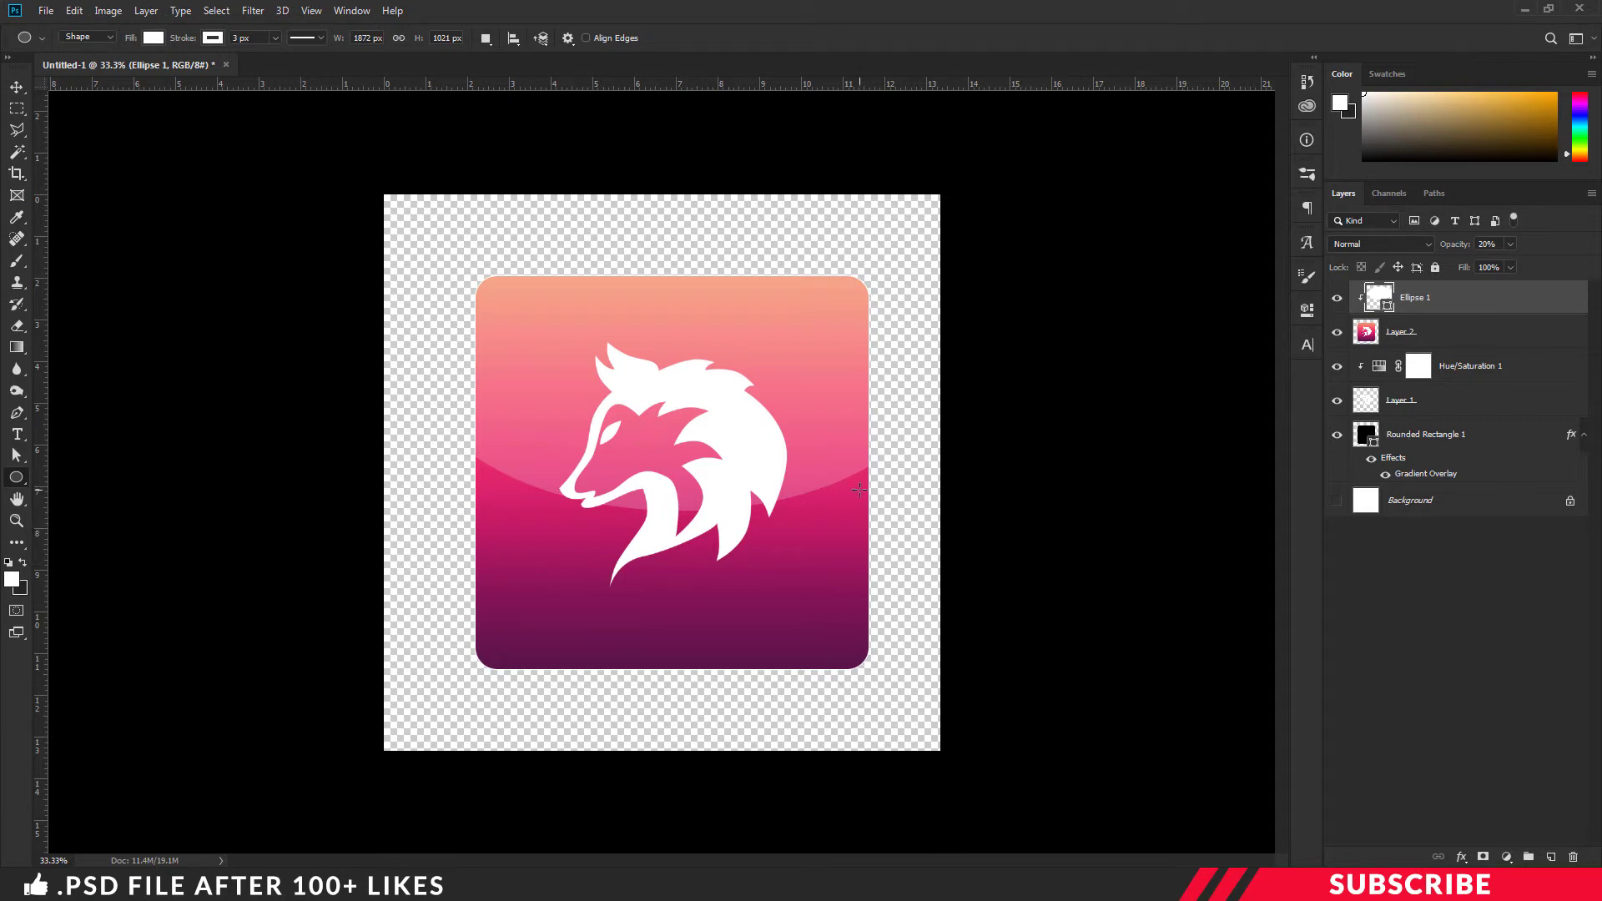
left_click(46, 11)
mouse_move(75, 238)
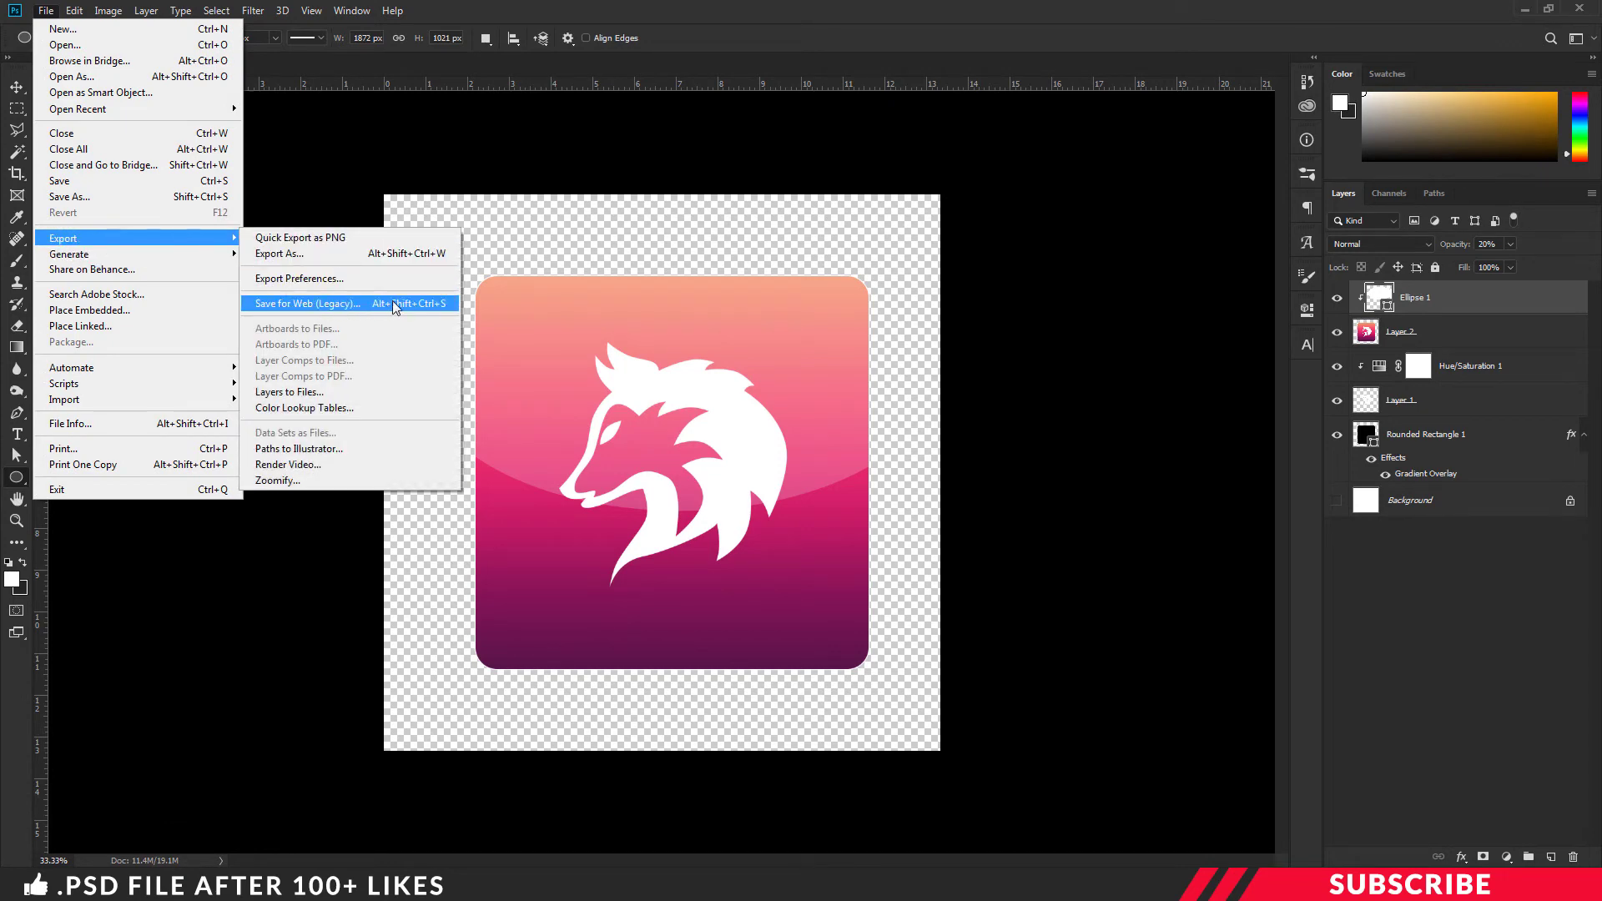
Open the Save for Web (Legacy) preview and zoom out to show the whole icon
left_click(322, 311)
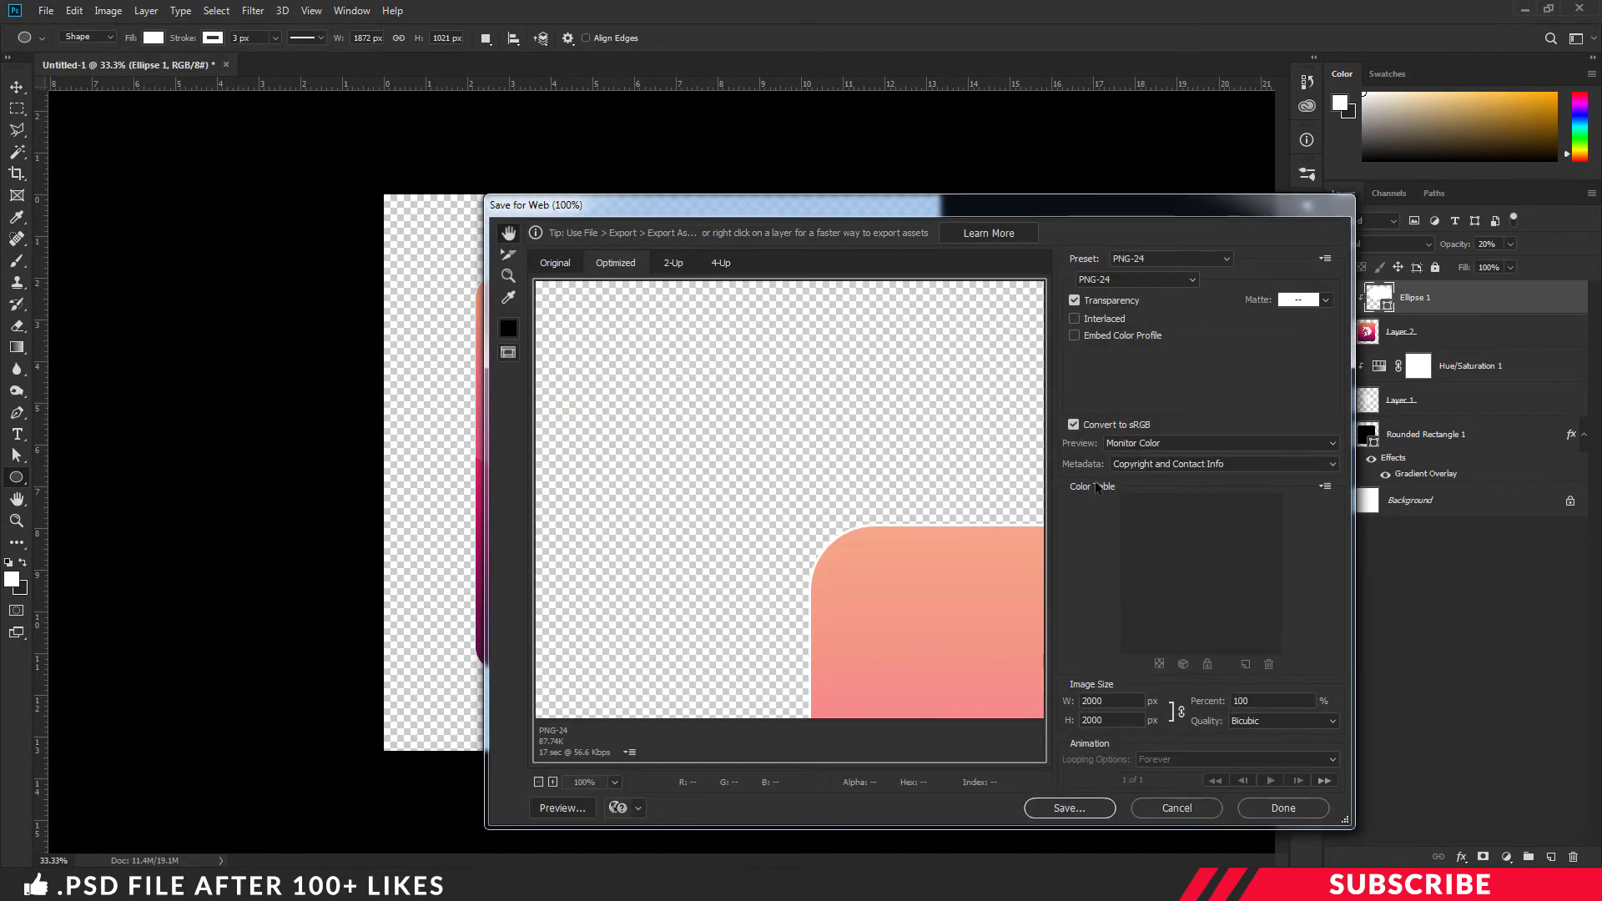
key("ctrl+minus")
key("ctrl+minus")
key("ctrl+minus")
key("ctrl+minus")
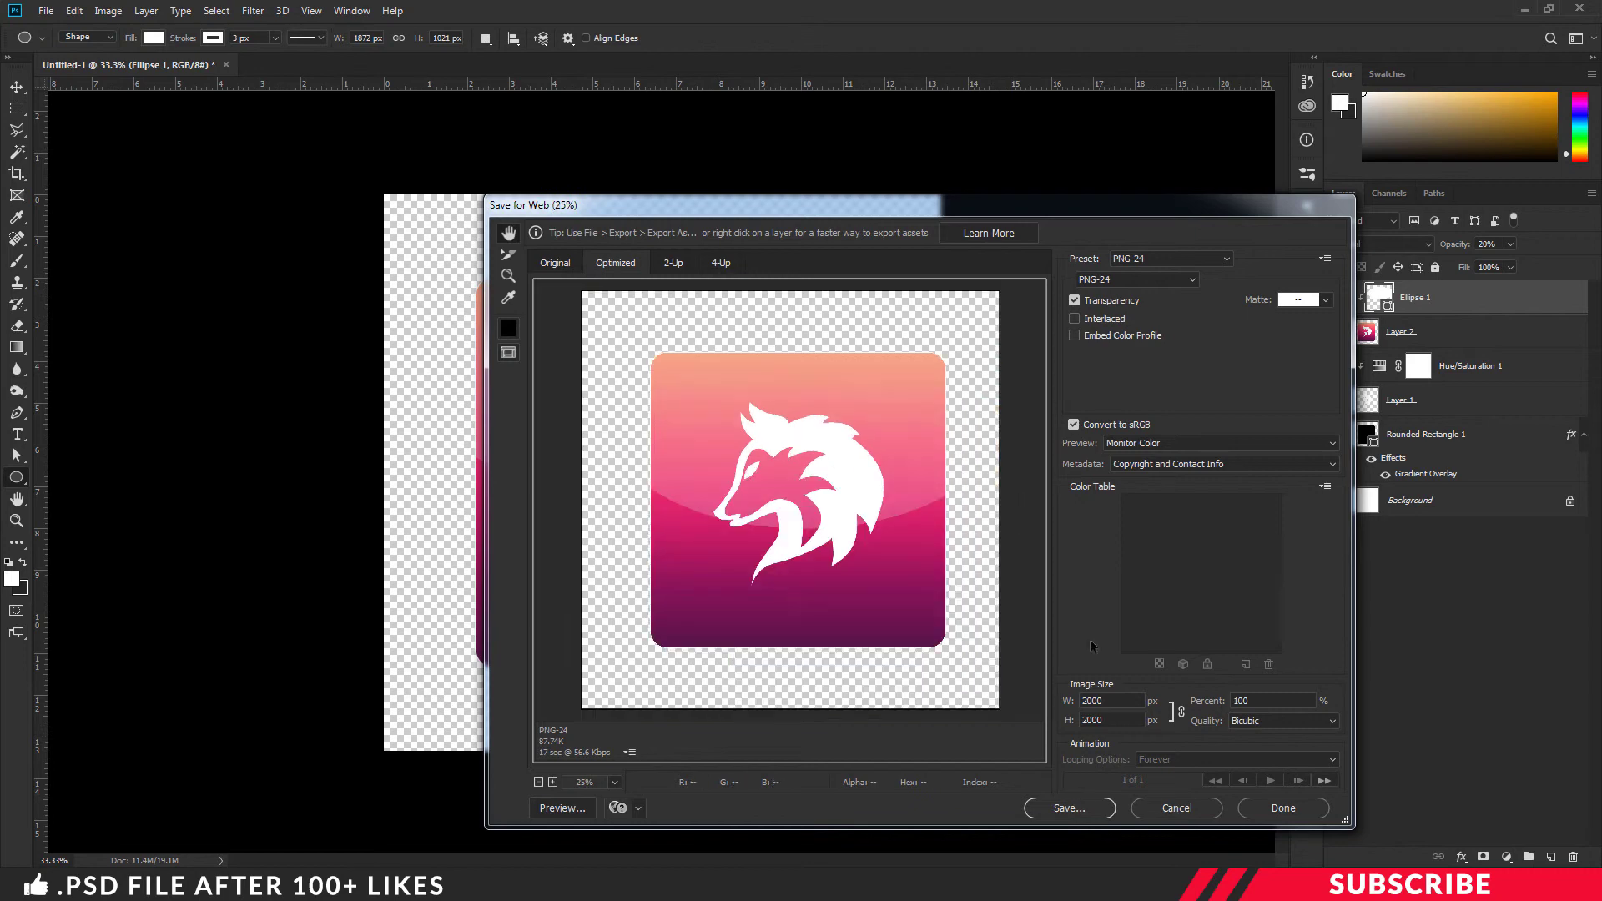